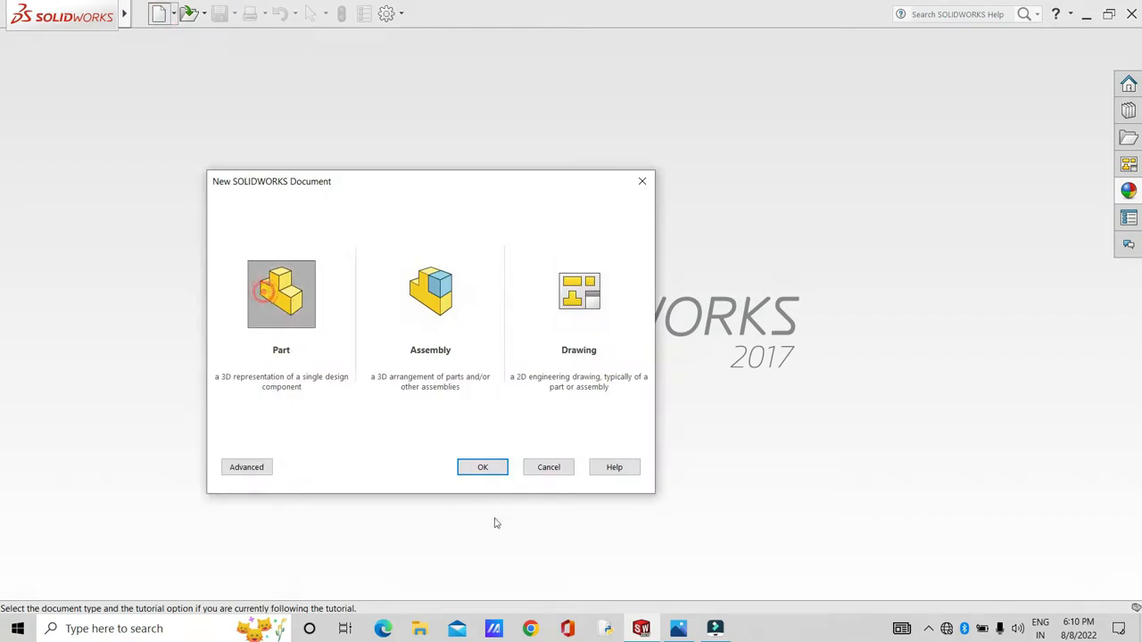
- Create a new part document and start a sketch on the Top Plane
left_click(482, 470)
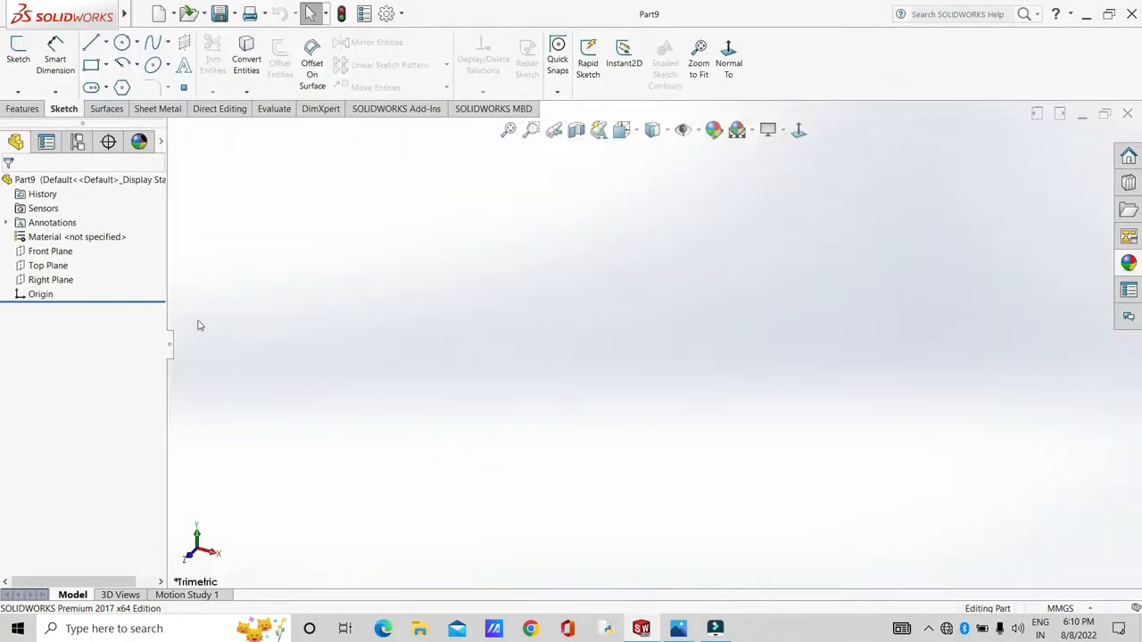
left_click(53, 265)
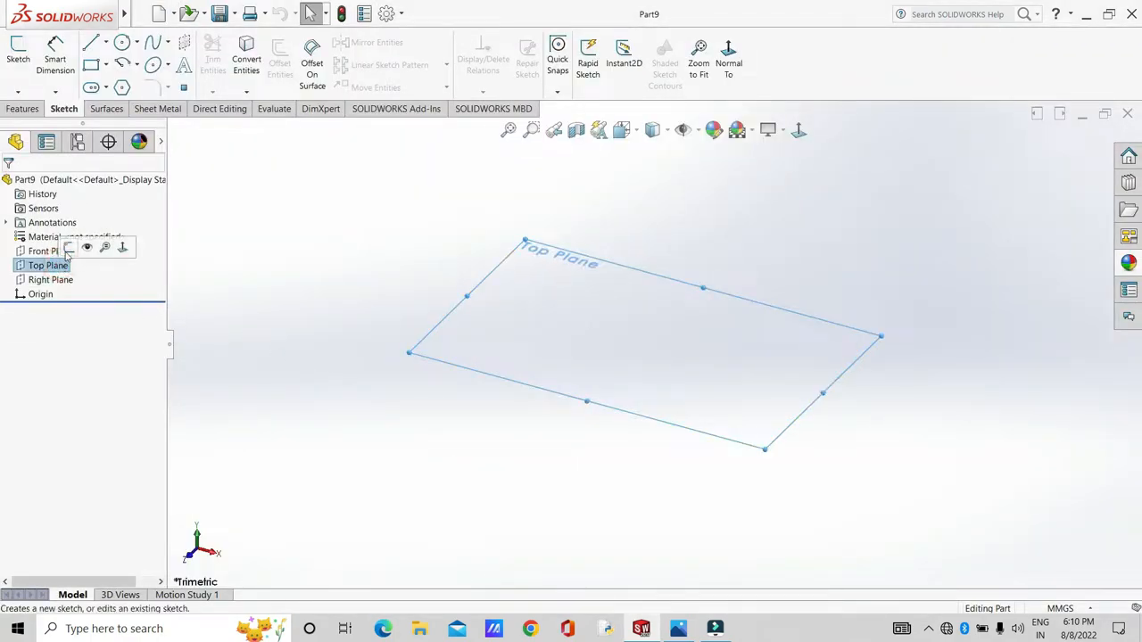
left_click(68, 249)
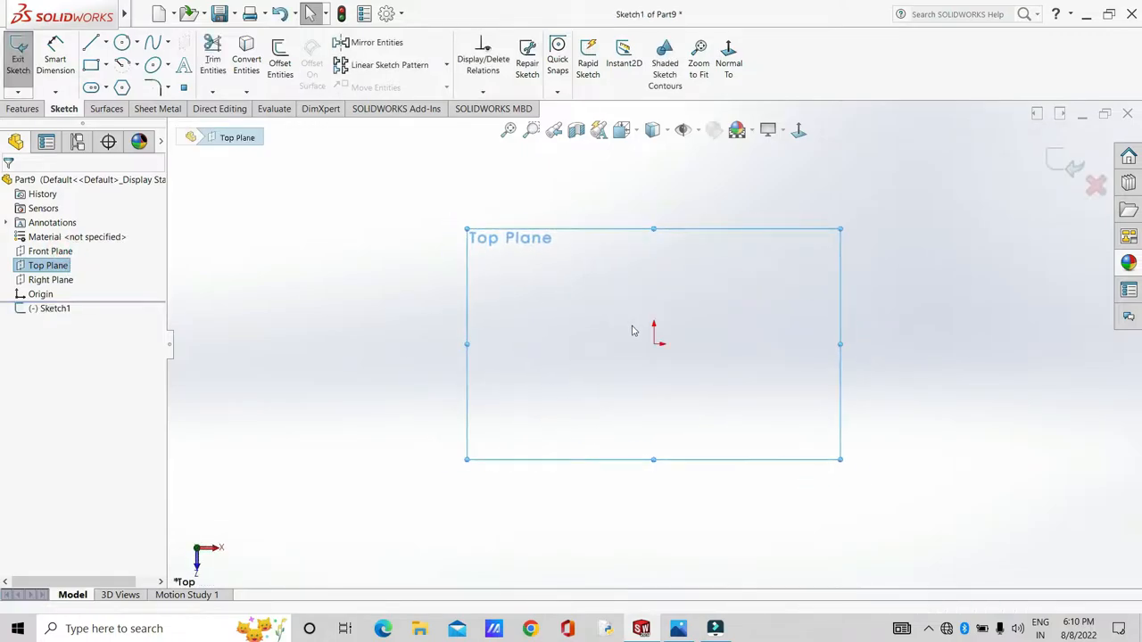
- Switch to Photos to examine the bracket's dimensions in the reference drawing, and return to SOLIDWORKS
mouse_move(678, 629)
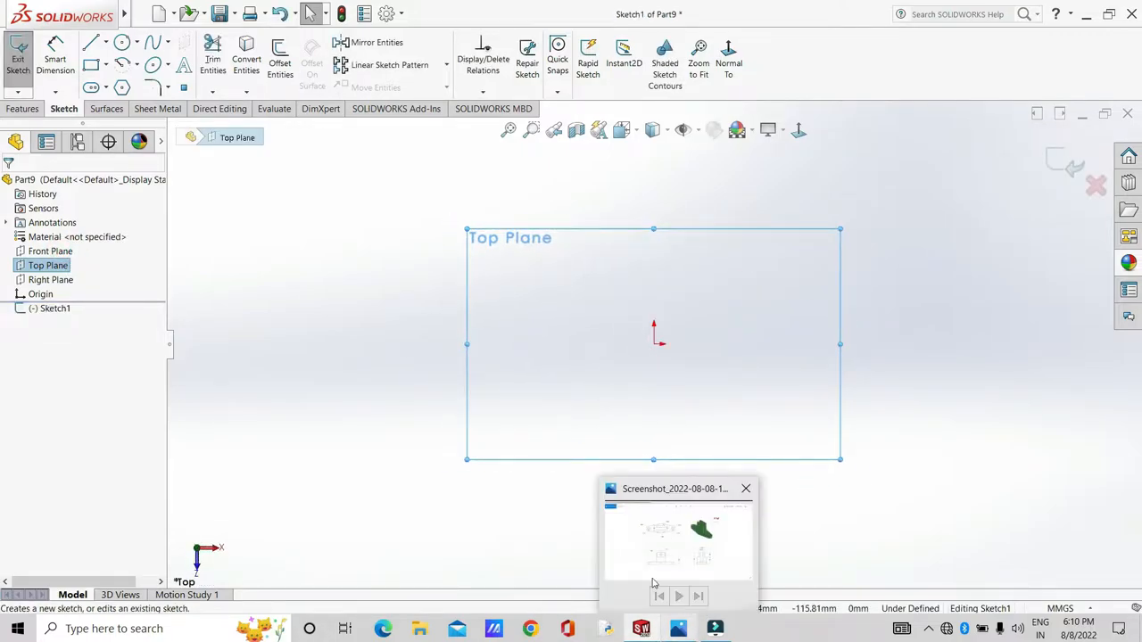
left_click(663, 553)
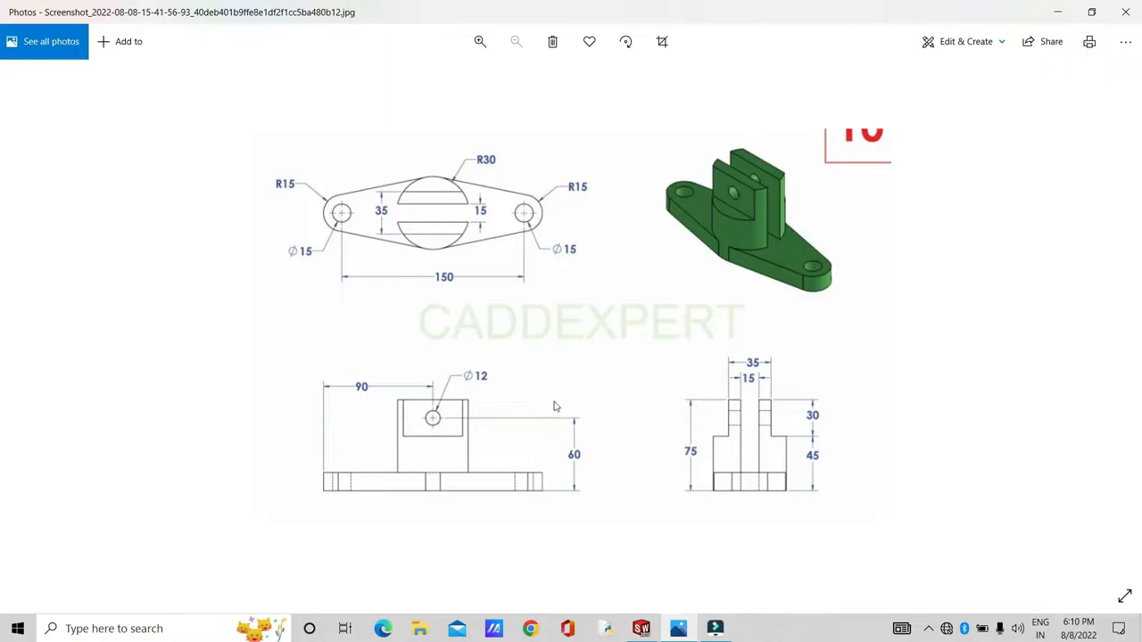
mouse_move(642, 630)
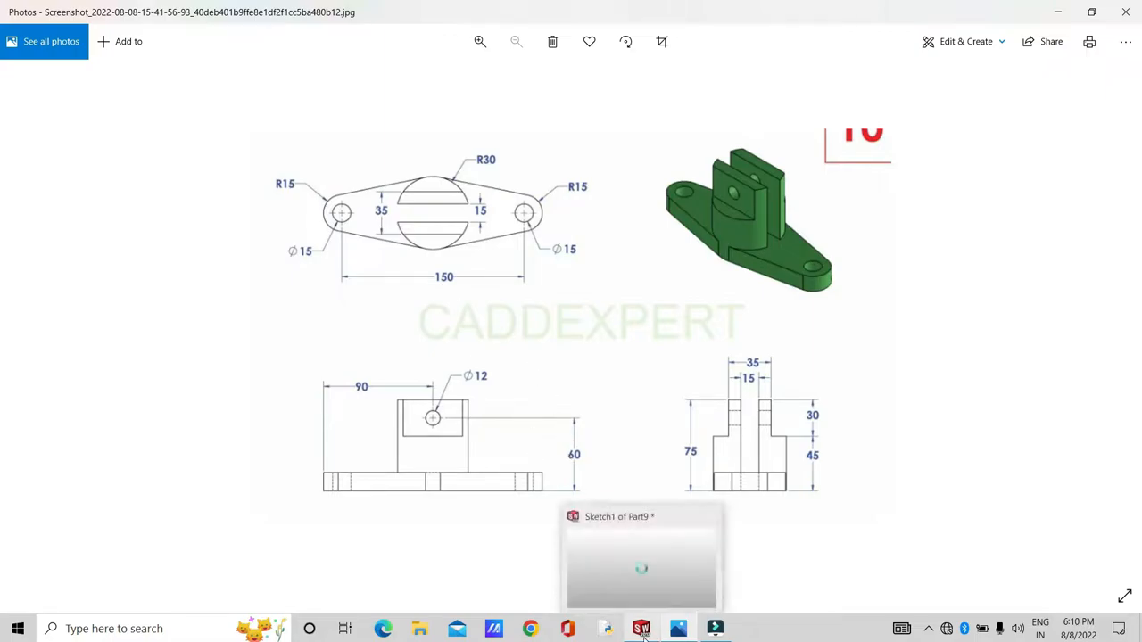
left_click(637, 565)
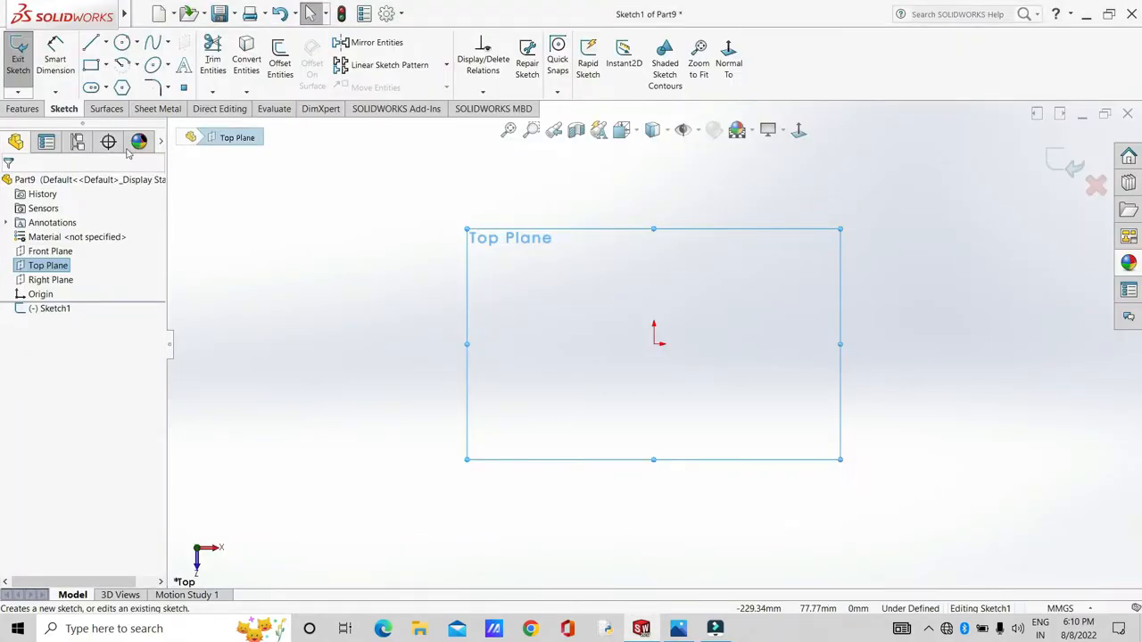
- Sketch a vertical centerline through the origin, extending above and below it
left_click(106, 43)
left_click(115, 77)
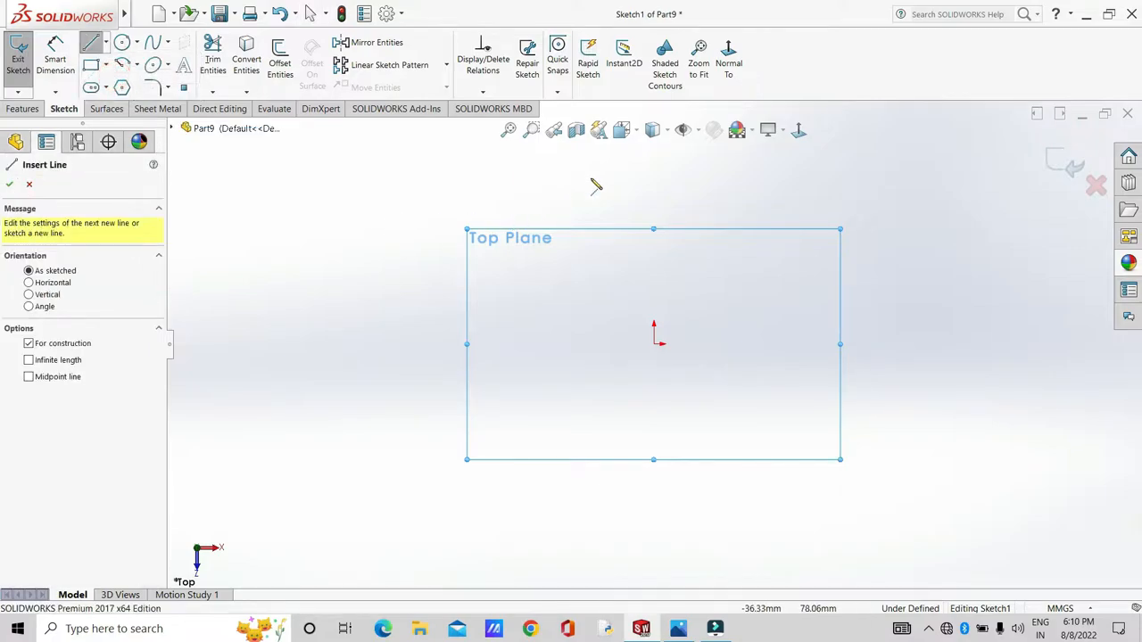
left_click(654, 166)
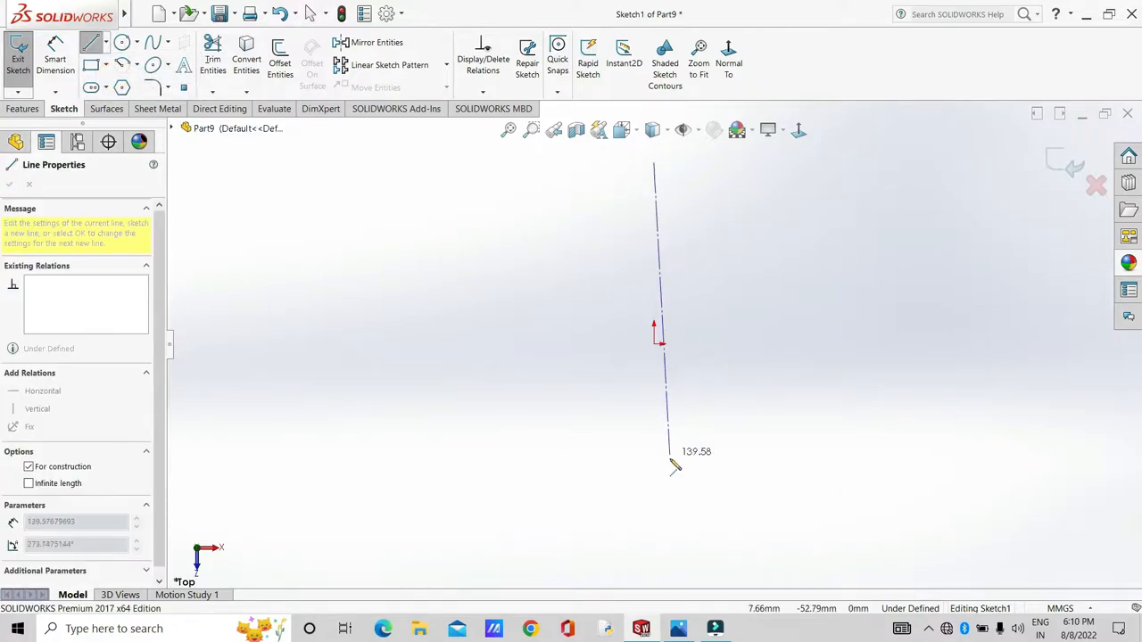
left_click(654, 511)
key("Escape")
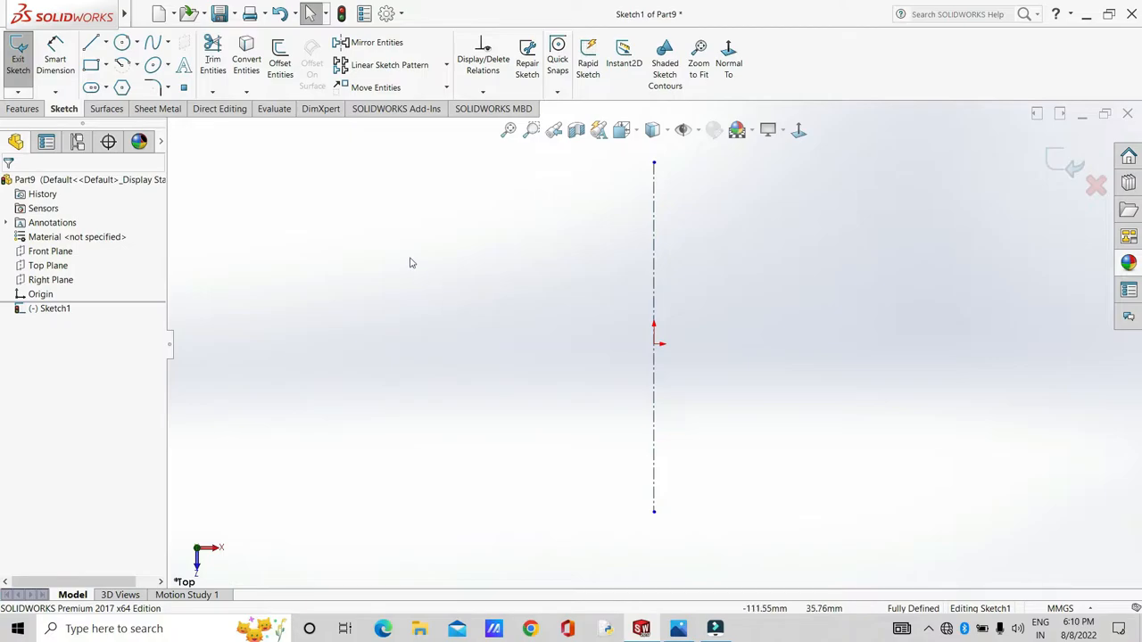
- Sketch a long horizontal centerline through the origin, crossing the vertical centerline
left_click(105, 45)
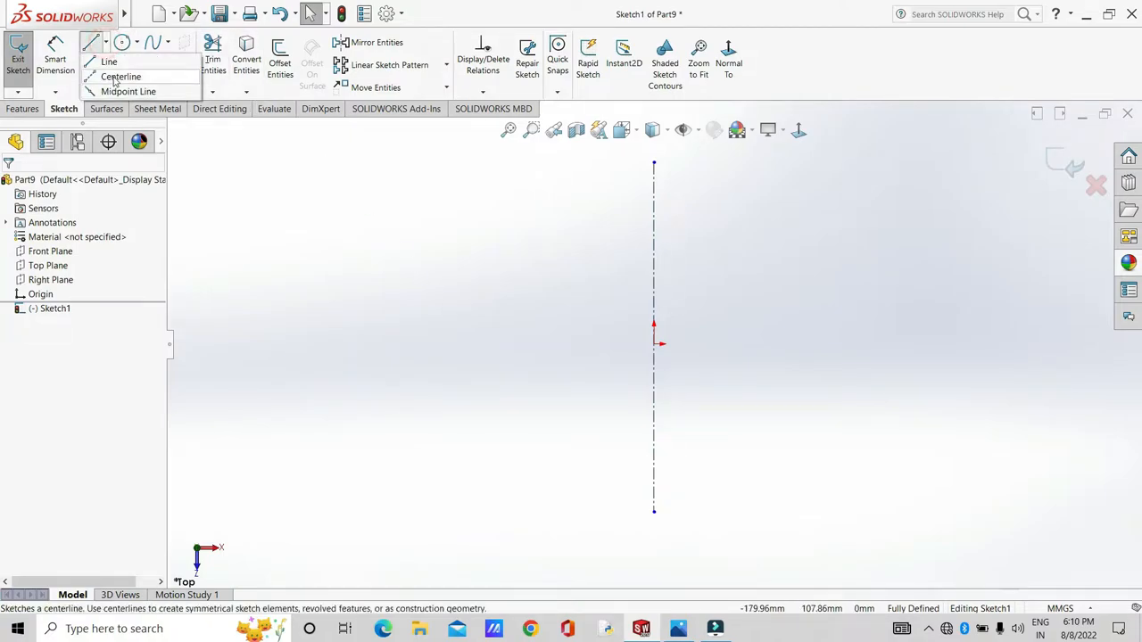
left_click(103, 74)
left_click(240, 344)
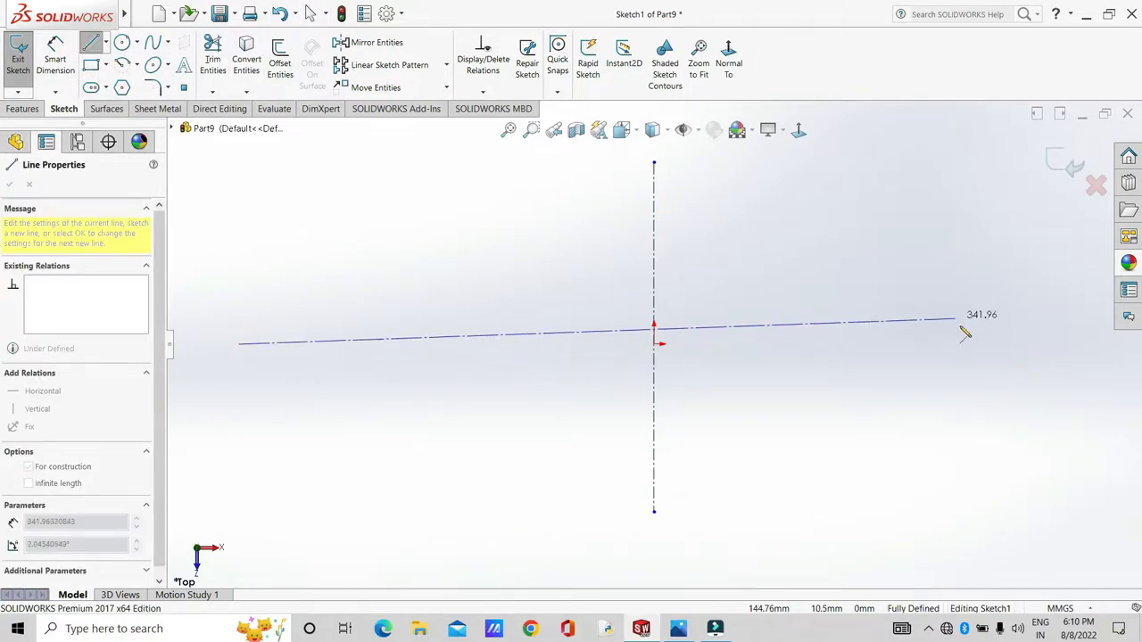
left_click(1013, 350)
key("Escape")
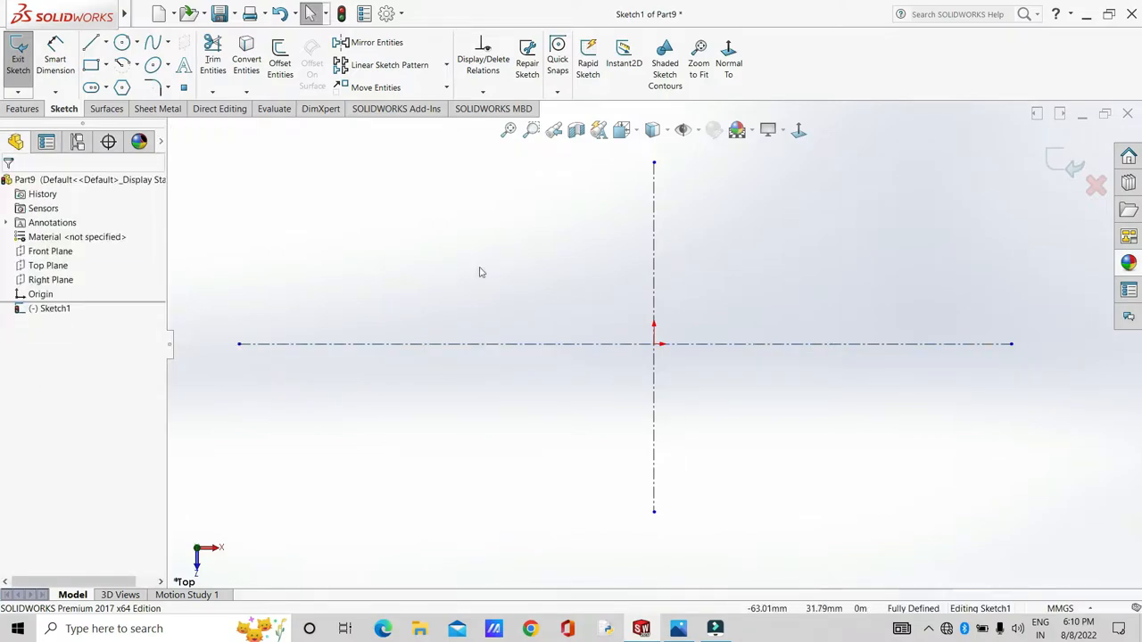
- Sketch two circles centered on the horizontal centerline, one on each side of the origin, the left one about 15 mm in radius
left_click(122, 42)
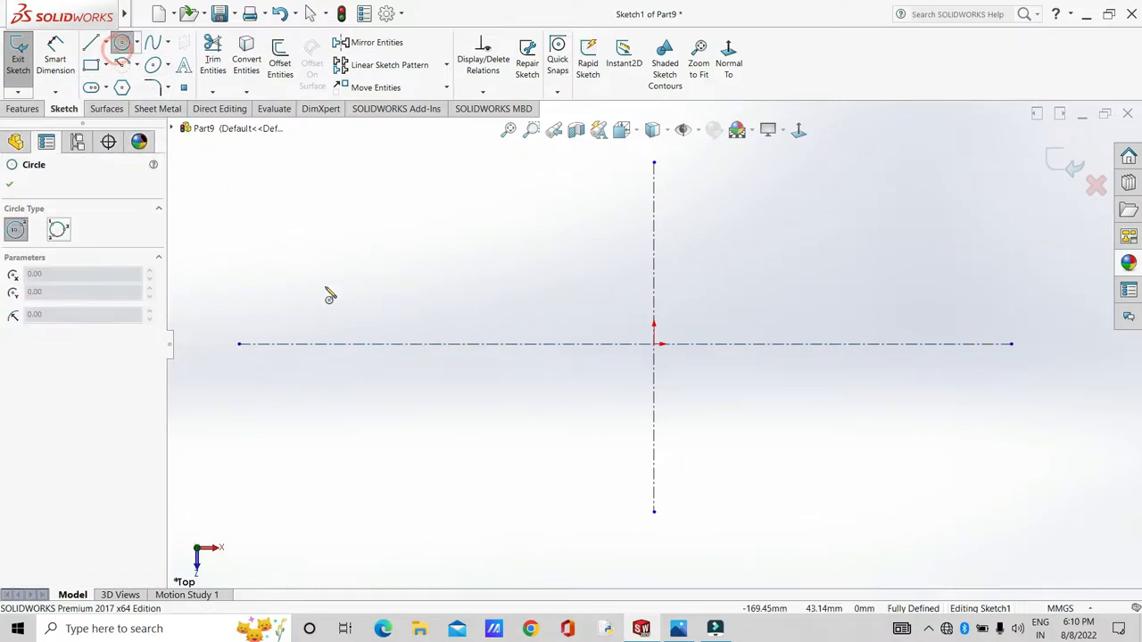
left_click(353, 345)
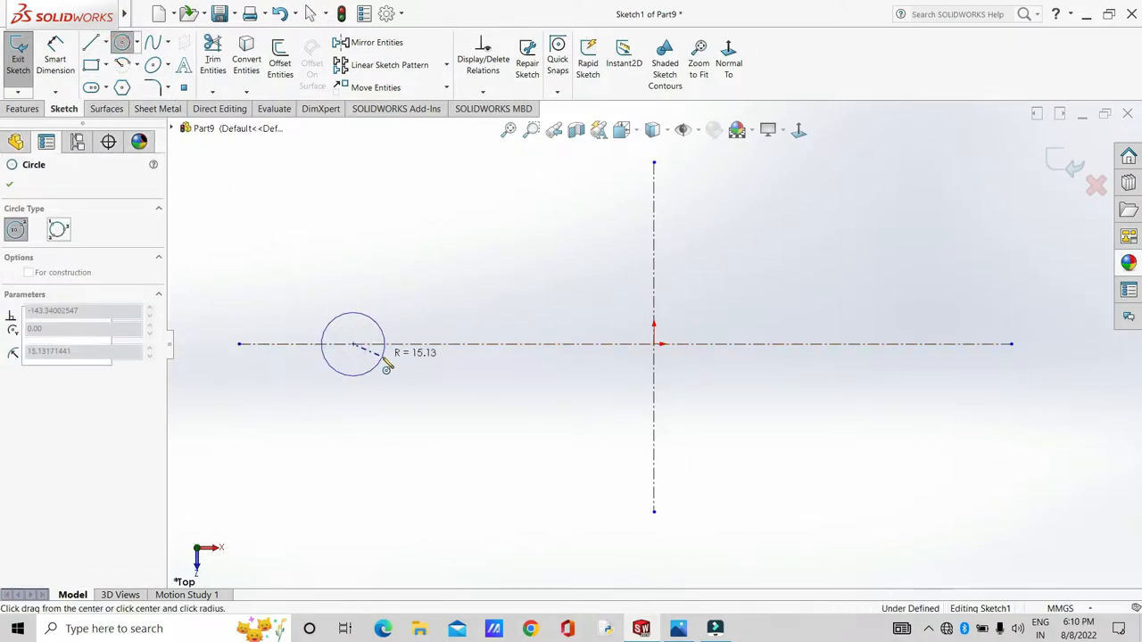
left_click(382, 361)
left_click(926, 346)
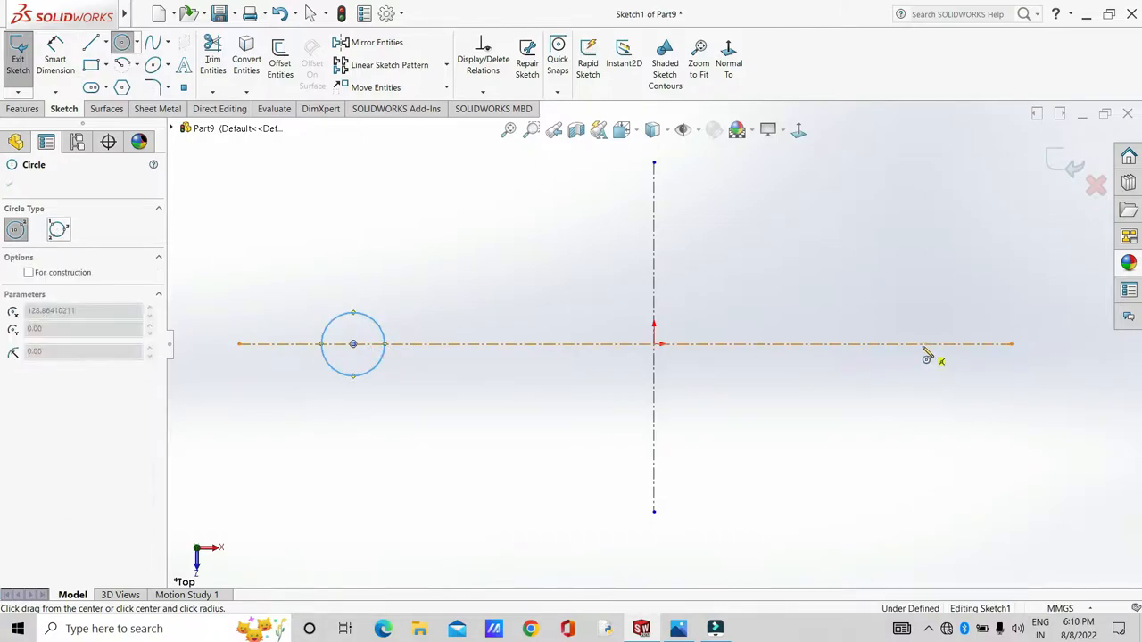
left_click(963, 381)
key("Escape")
- Dimension the left circle's diameter as 15 mm
left_click(54, 55)
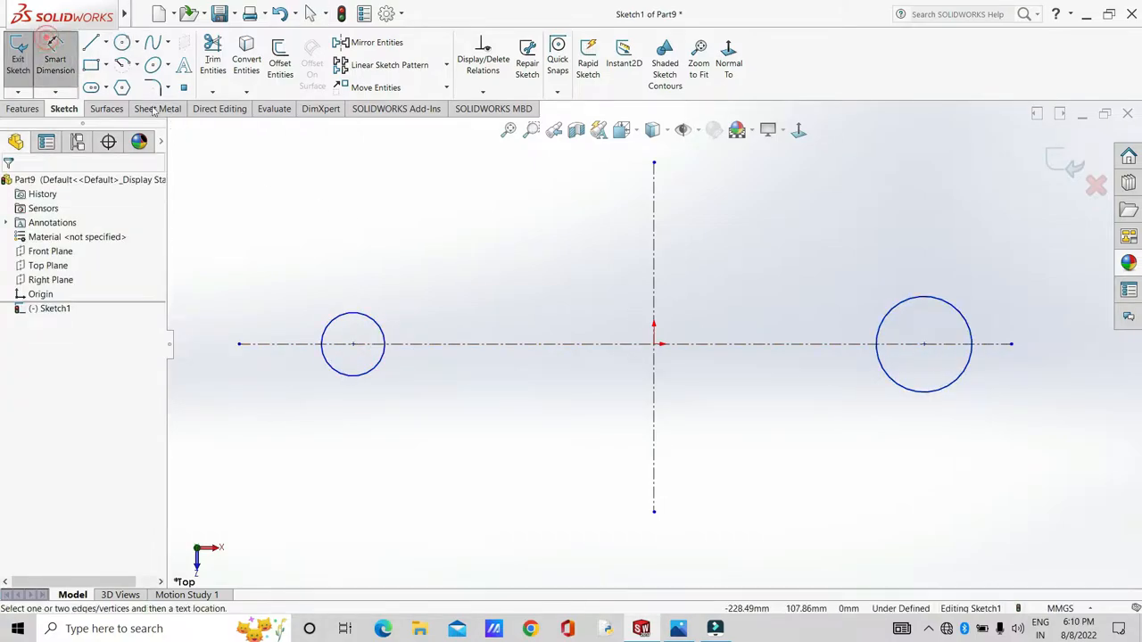
left_click(340, 320)
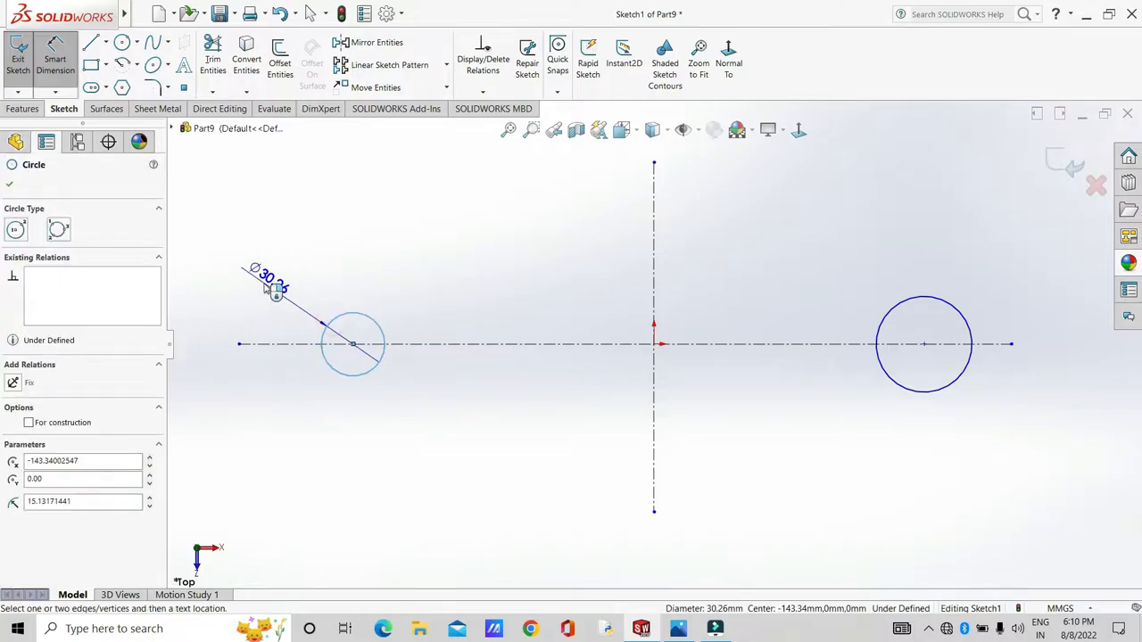
left_click(268, 287)
type("15")
key("Return")
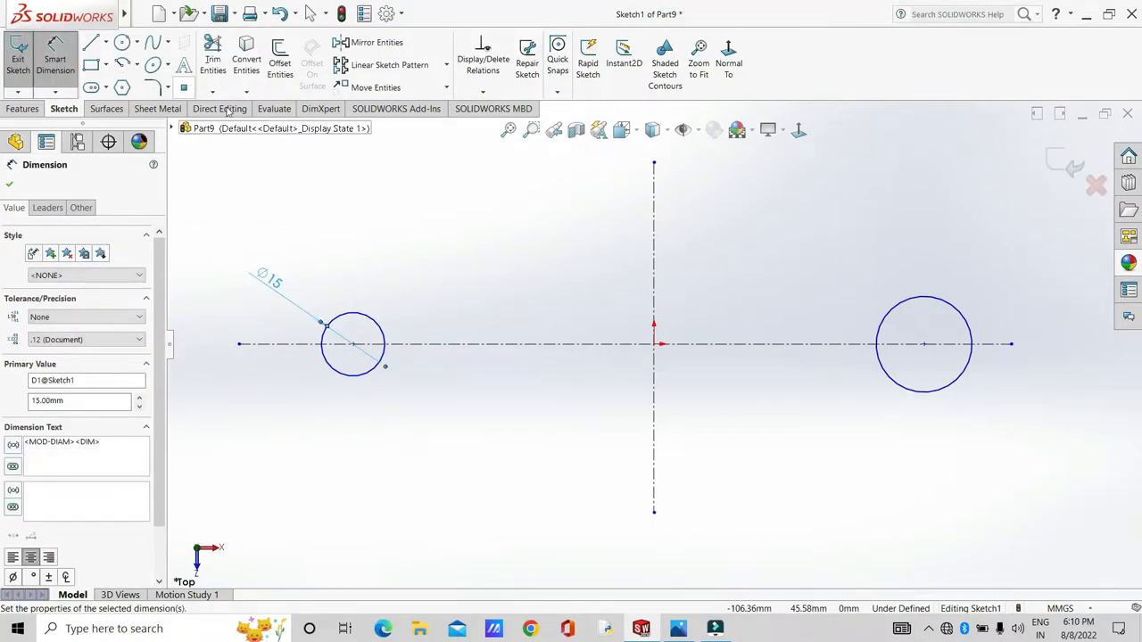
key("Escape")
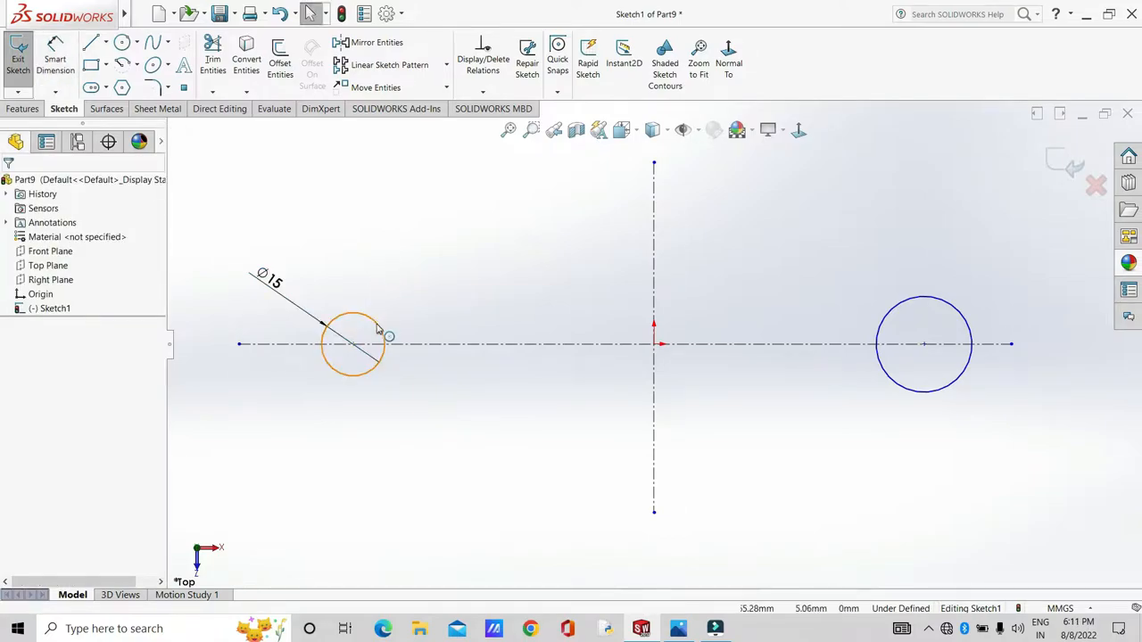
- Apply an Equal relation between the left and right circles
left_click(376, 324)
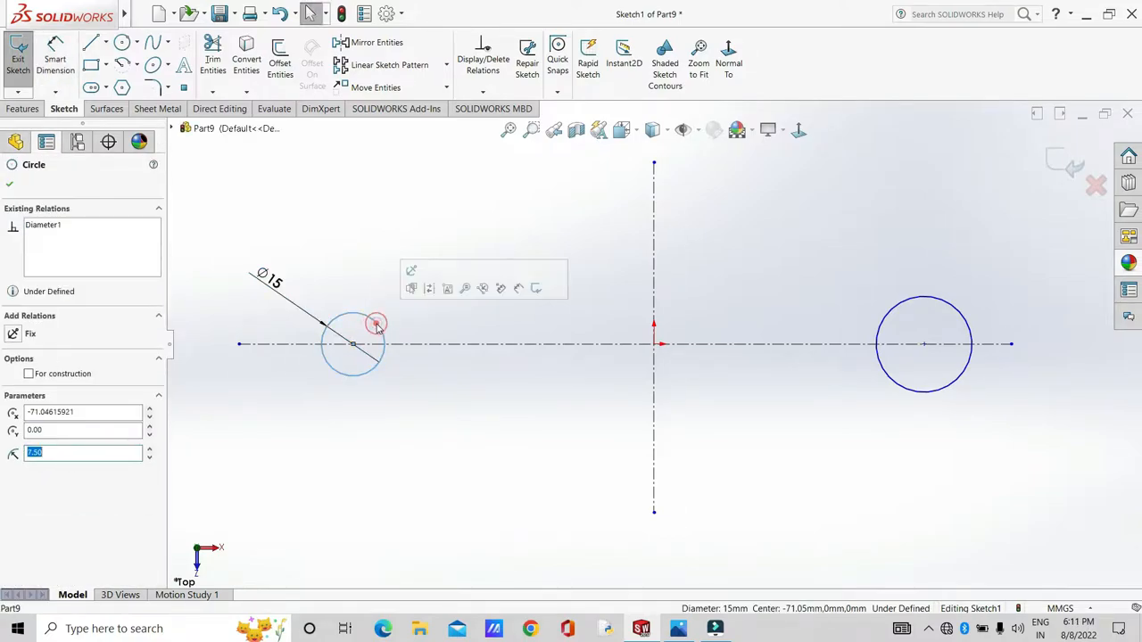
left_click(928, 298, "ctrl")
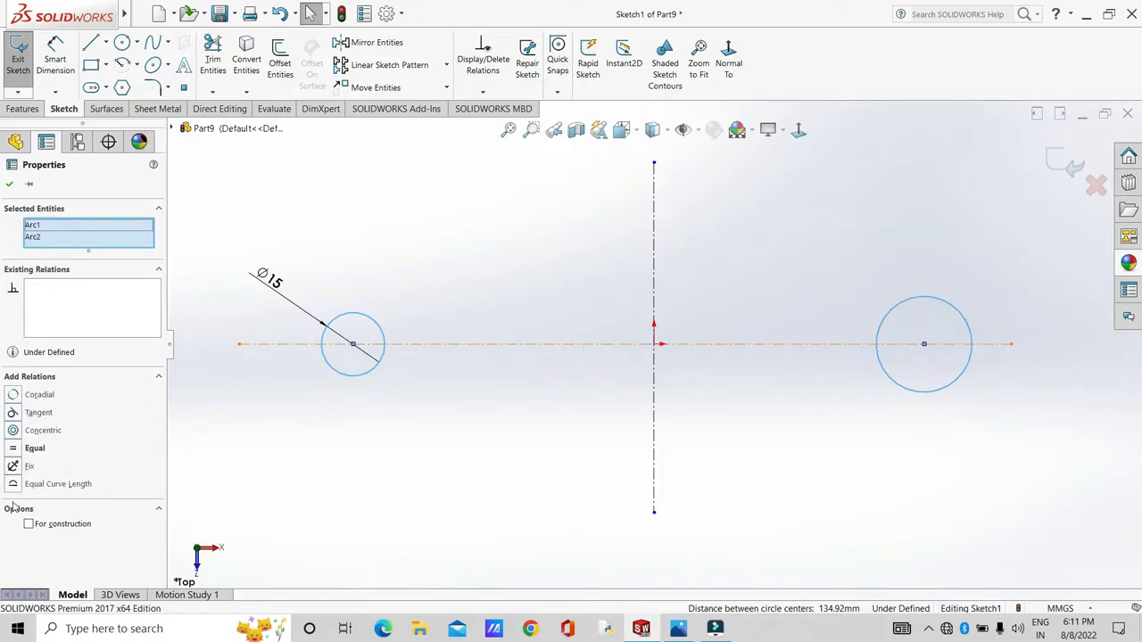
left_click(36, 449)
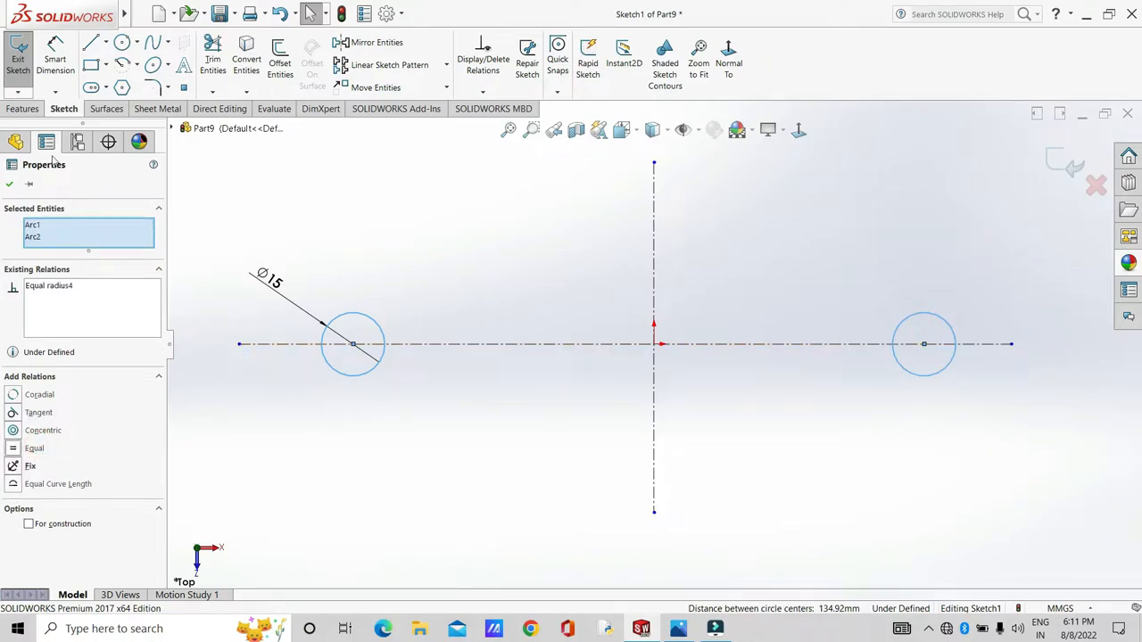
left_click(11, 182)
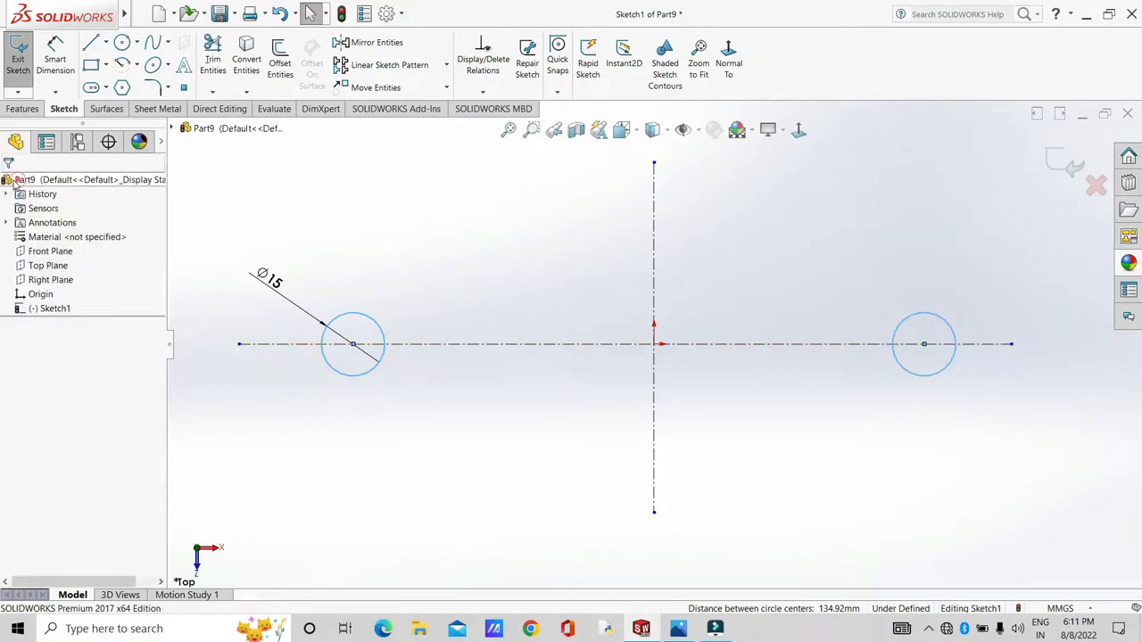
- Dimension the horizontal distance between the two circle centers as 150 mm, below the sketch
left_click(55, 56)
left_click(353, 346)
left_click(925, 346)
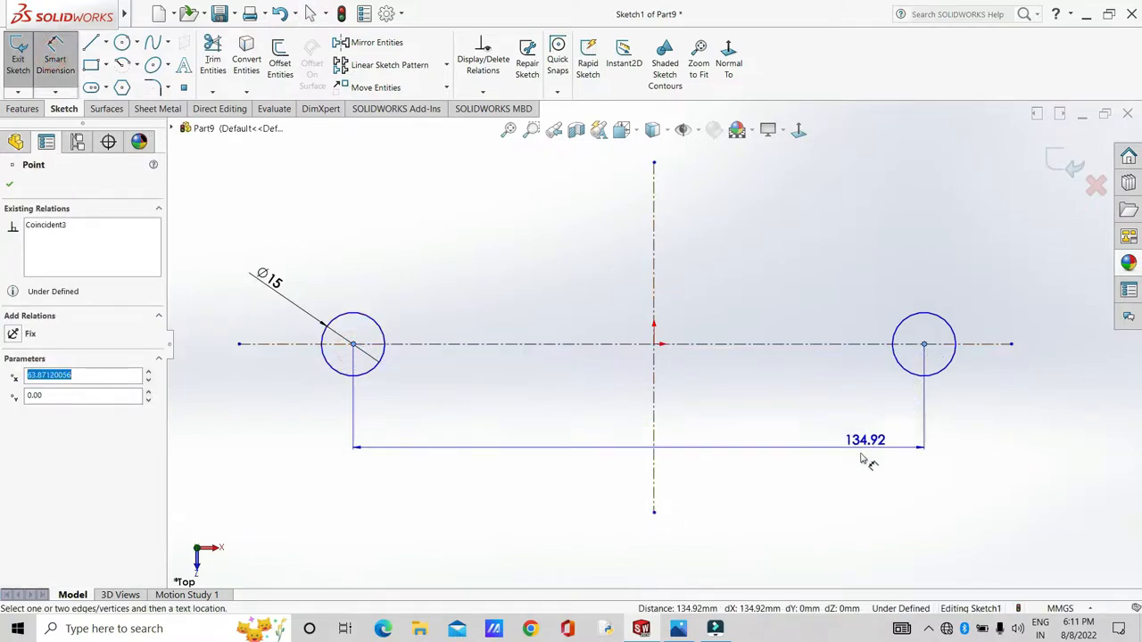
left_click(649, 574)
type("150")
key("Return")
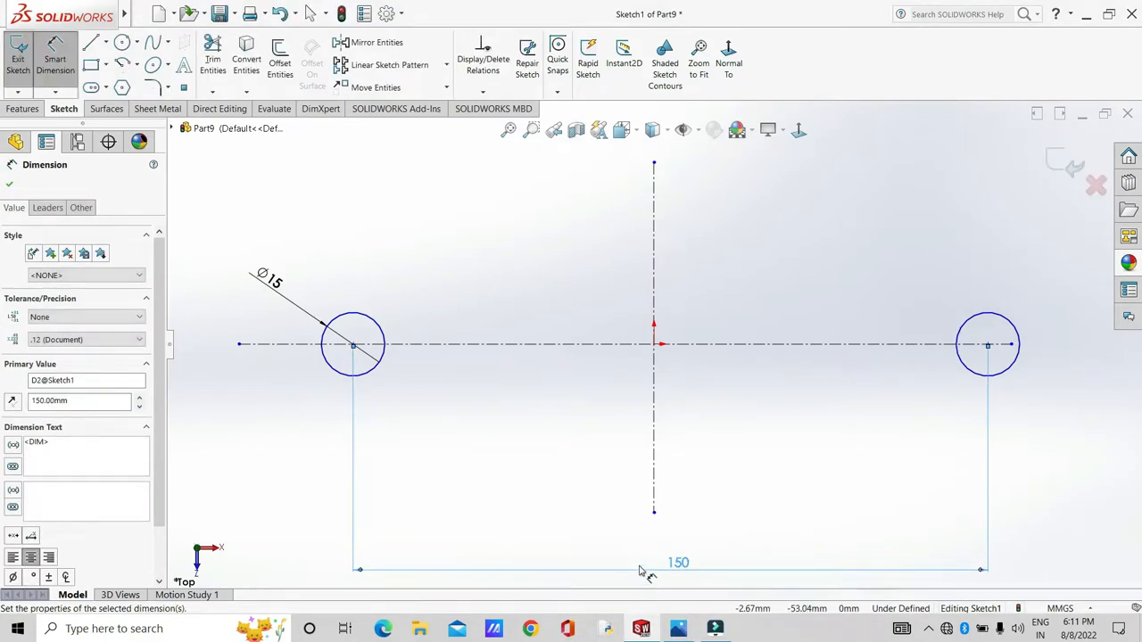
left_click(560, 307)
scroll(765, 405, "down", 1)
scroll(765, 406, "up", 2)
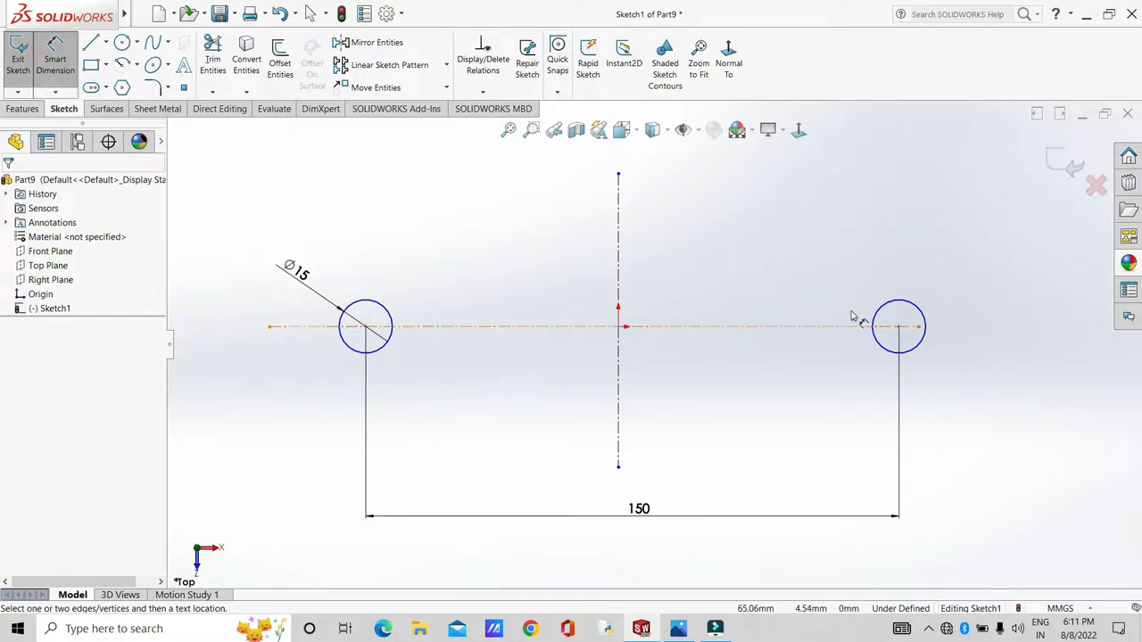
key("Escape")
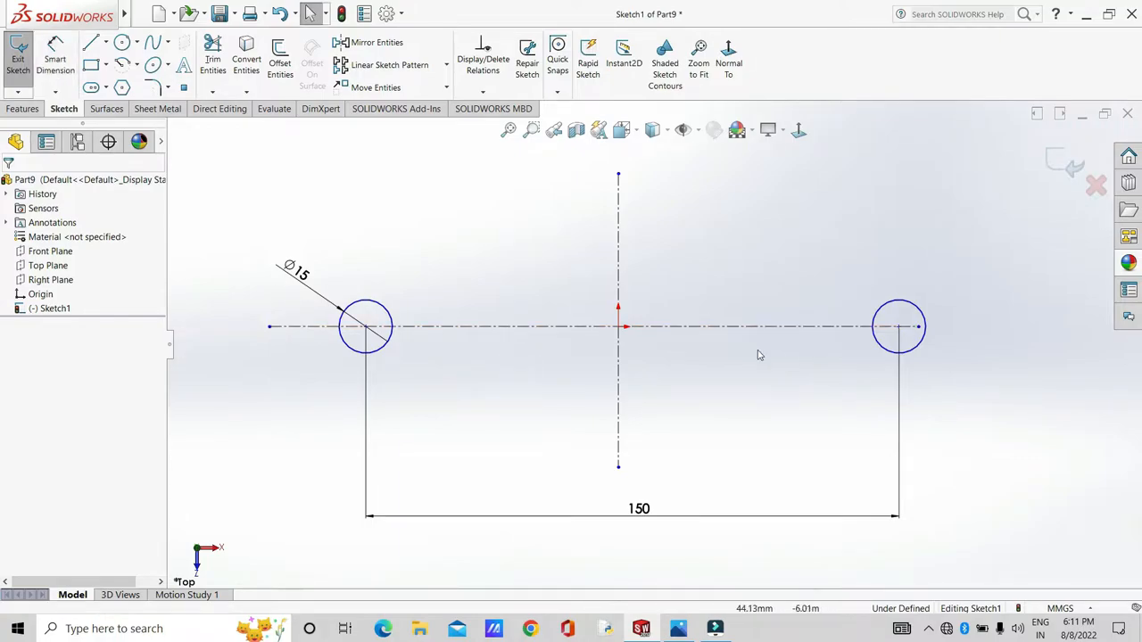
- Make the two circles symmetric about the vertical centerline
left_click(388, 318)
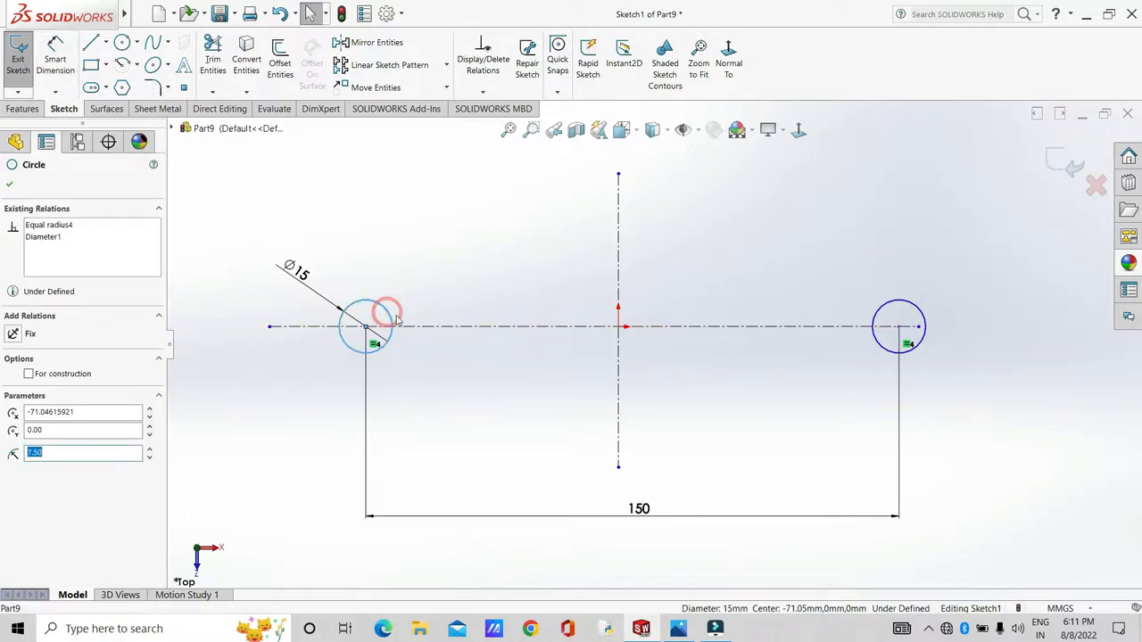
left_click(619, 254, "ctrl")
left_click(914, 308, "ctrl")
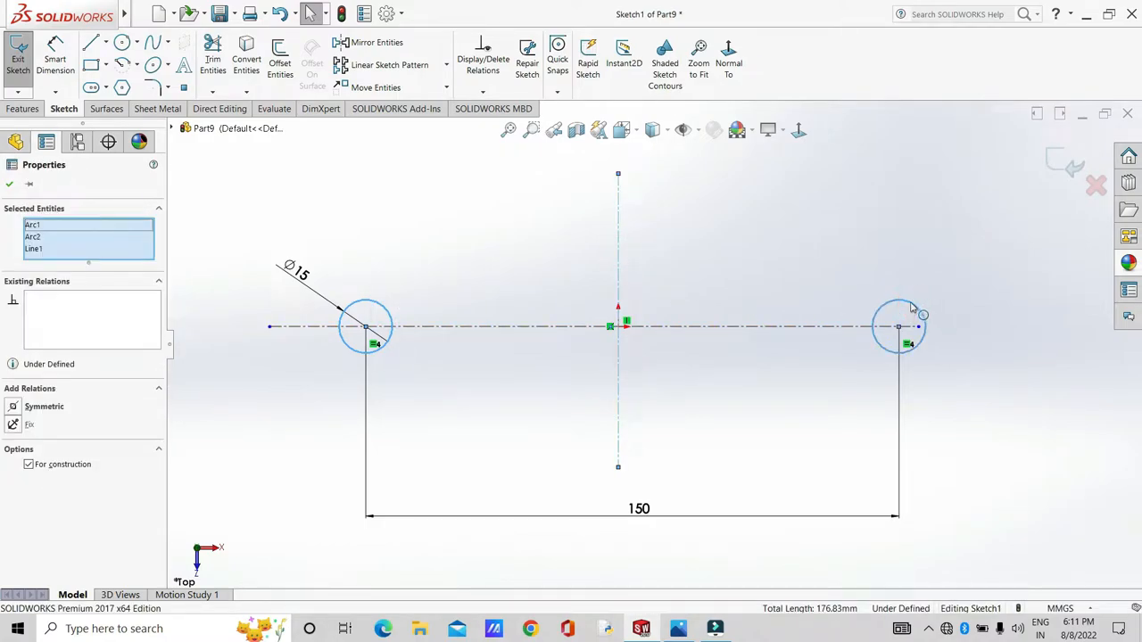
left_click(45, 407)
left_click(9, 187)
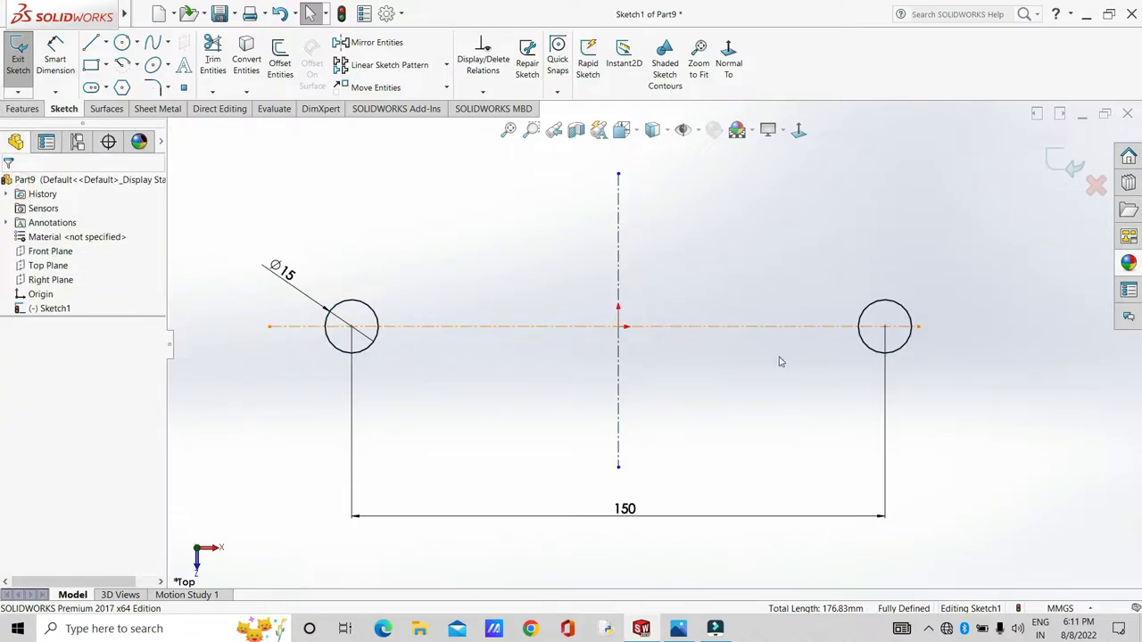
- Check the end radius in the reference drawing in Photos, and sketch a circle about 34 mm in diameter around the left hole in SOLIDWORKS
mouse_move(678, 632)
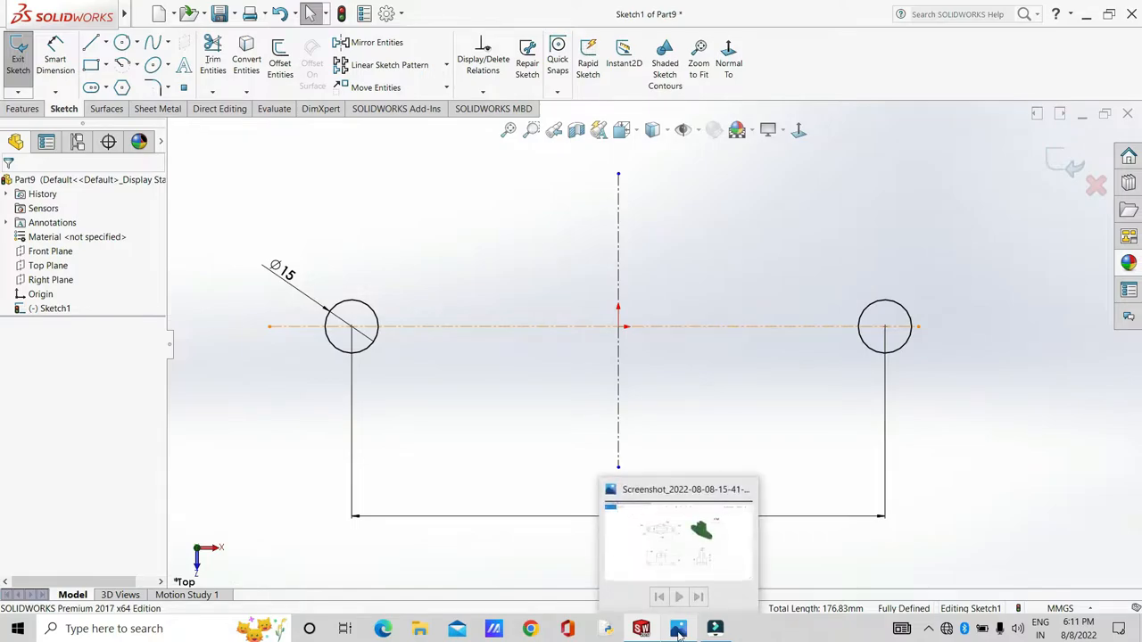
left_click(674, 573)
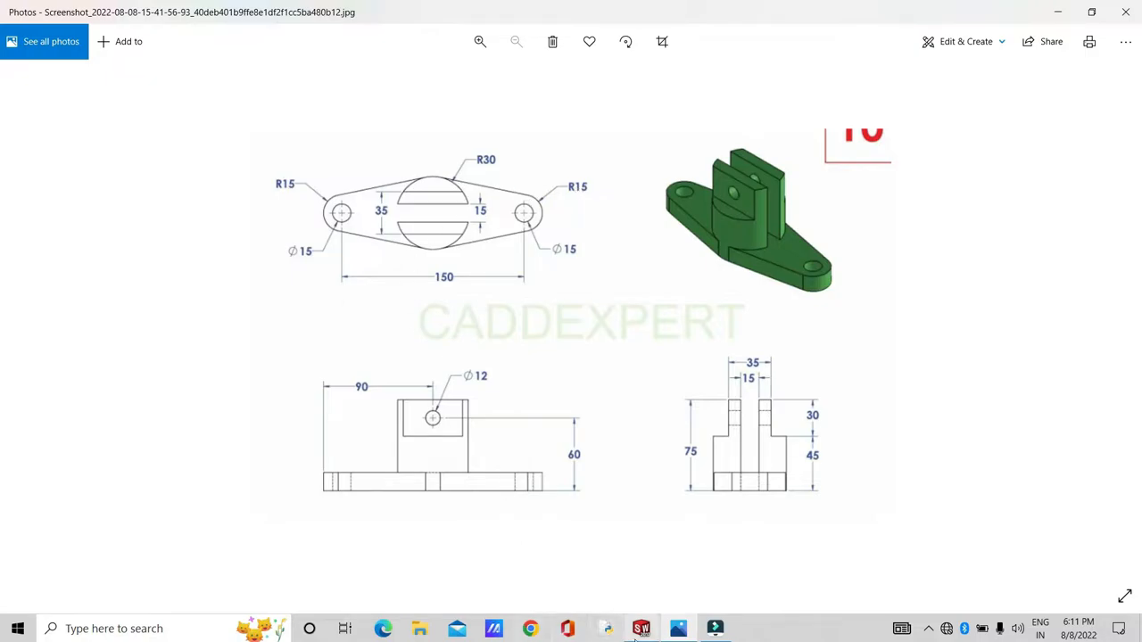
mouse_move(641, 629)
left_click(619, 589)
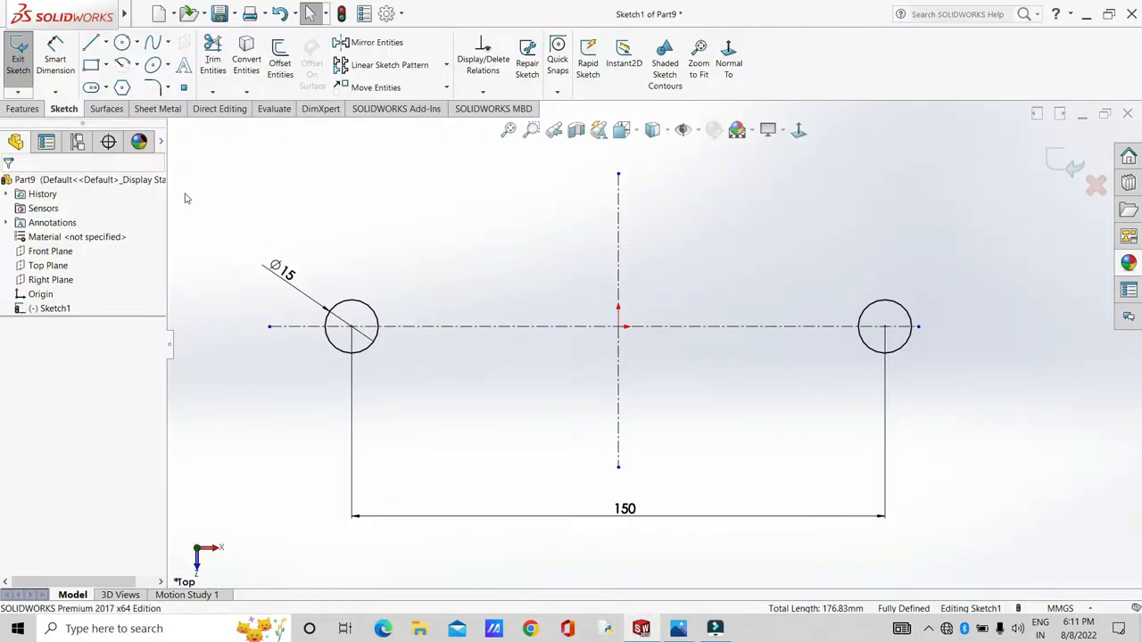
left_click(122, 42)
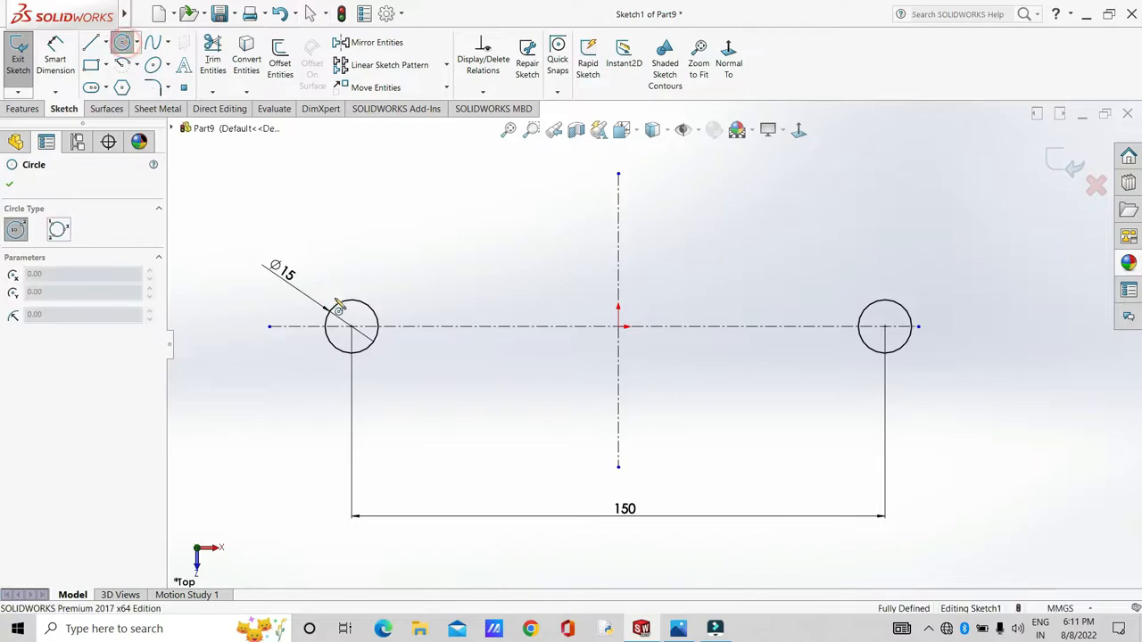
left_click(351, 327)
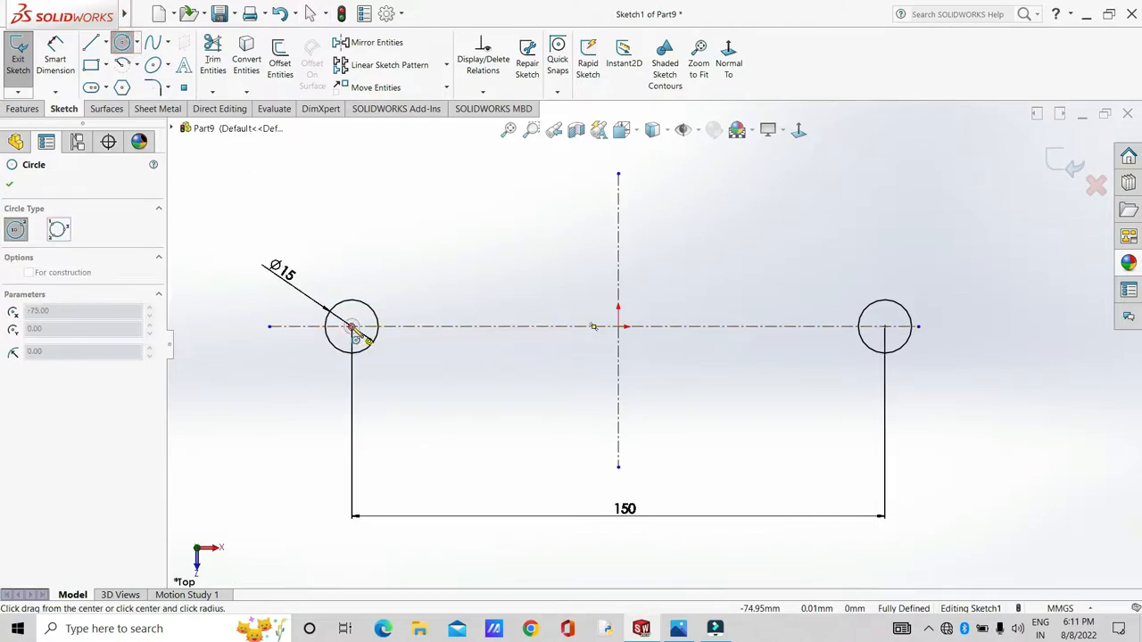
left_click(395, 379)
key("Escape")
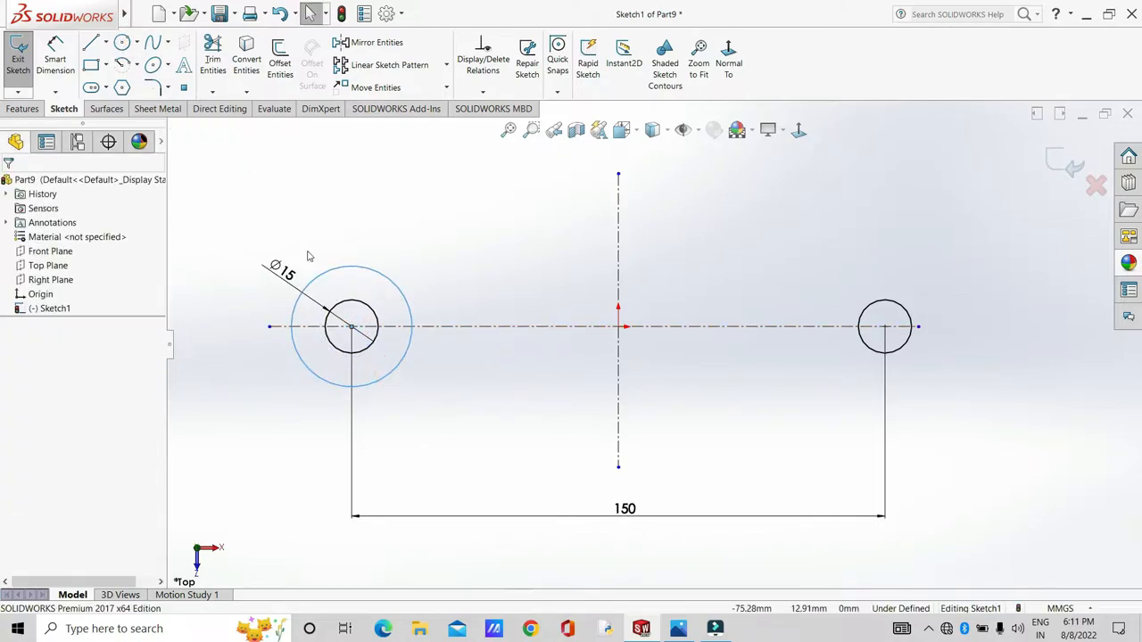
- Dimension the outer left circle's diameter as 15*2, giving 30 mm, above the circle
left_click(51, 72)
left_click(312, 282)
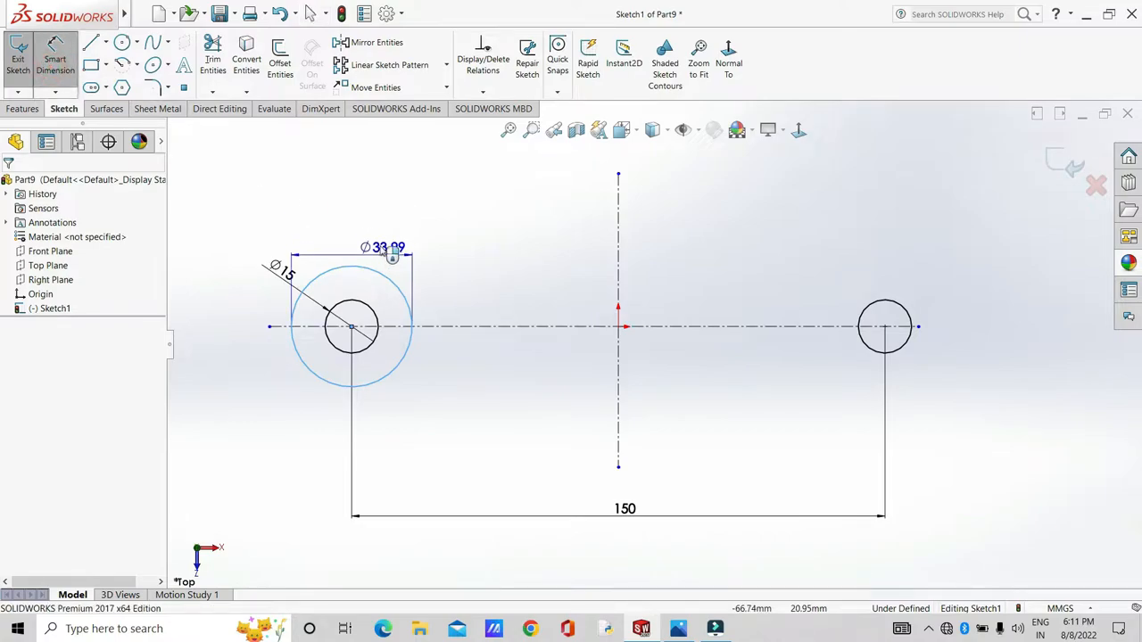
left_click(358, 220)
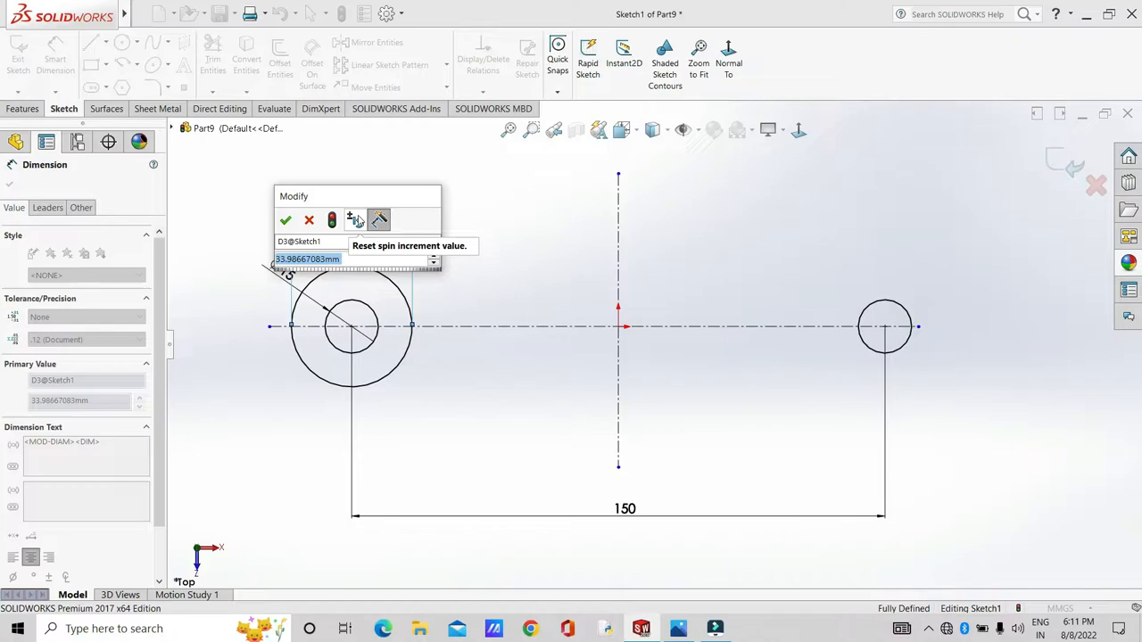
type("30")
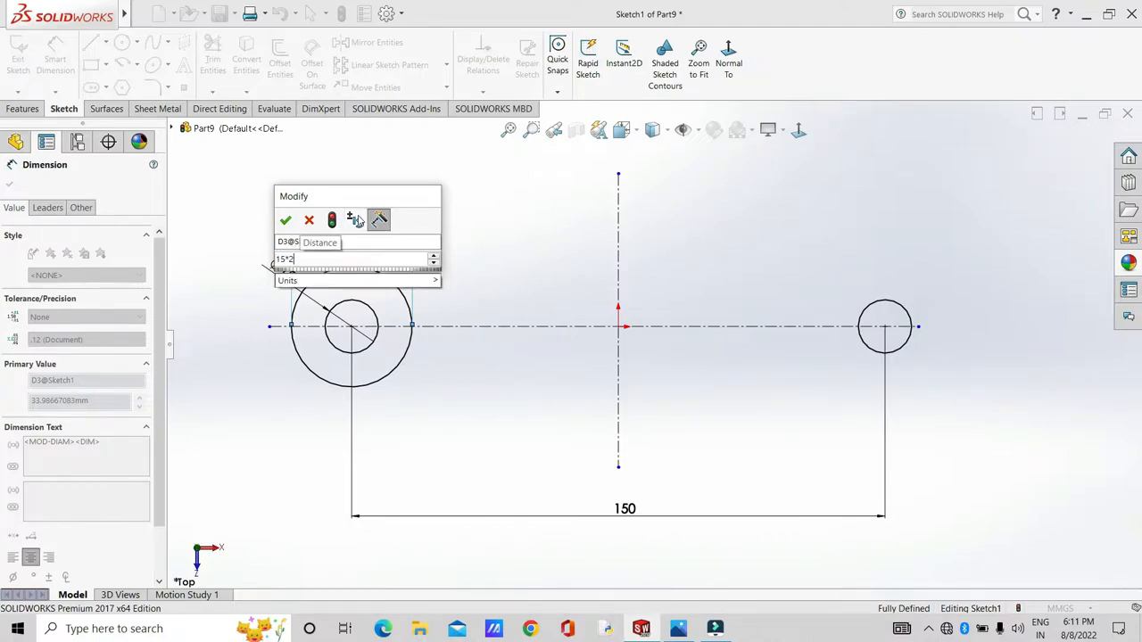
key("Return")
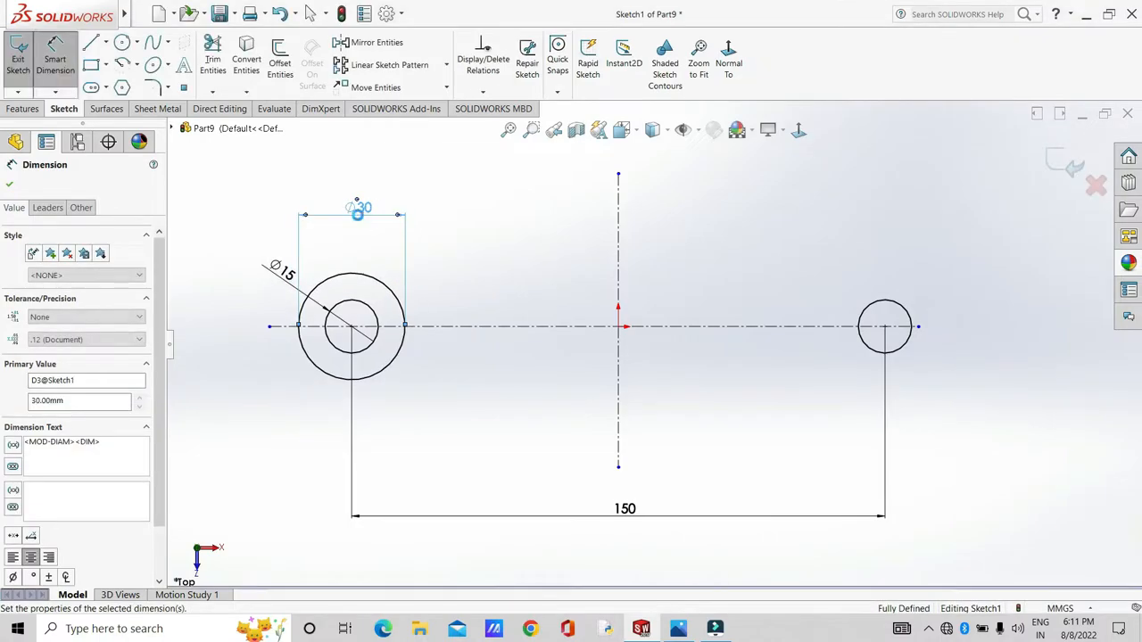
left_click(304, 182)
- Mirror the 30 mm circle about the vertical centerline, keeping the original
left_click(370, 42)
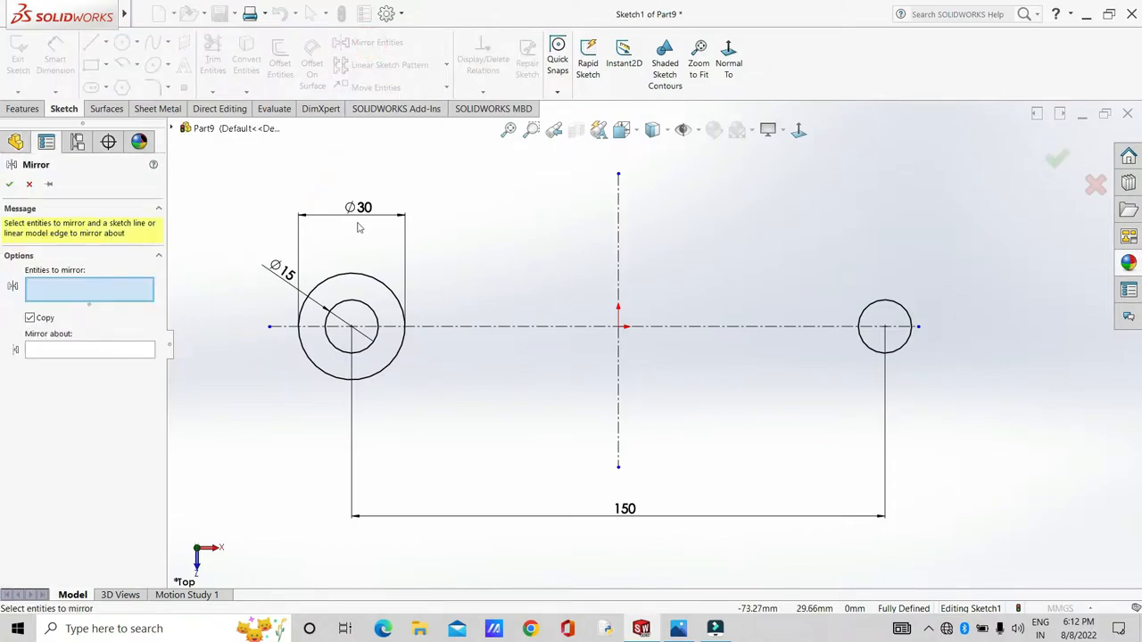
left_click(365, 282)
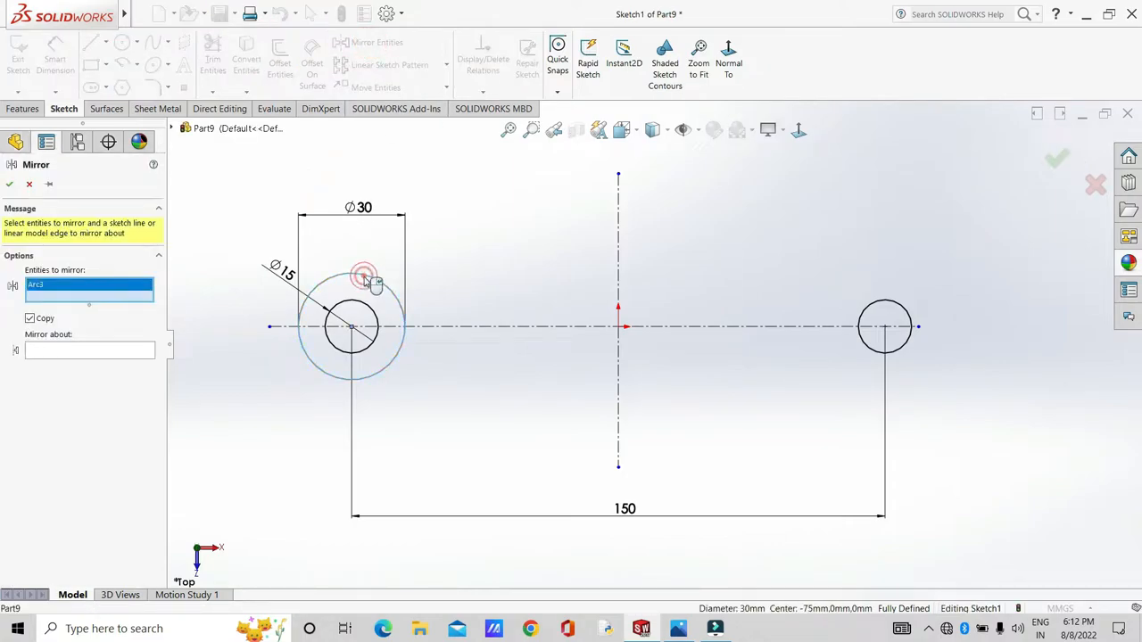
left_click(619, 266)
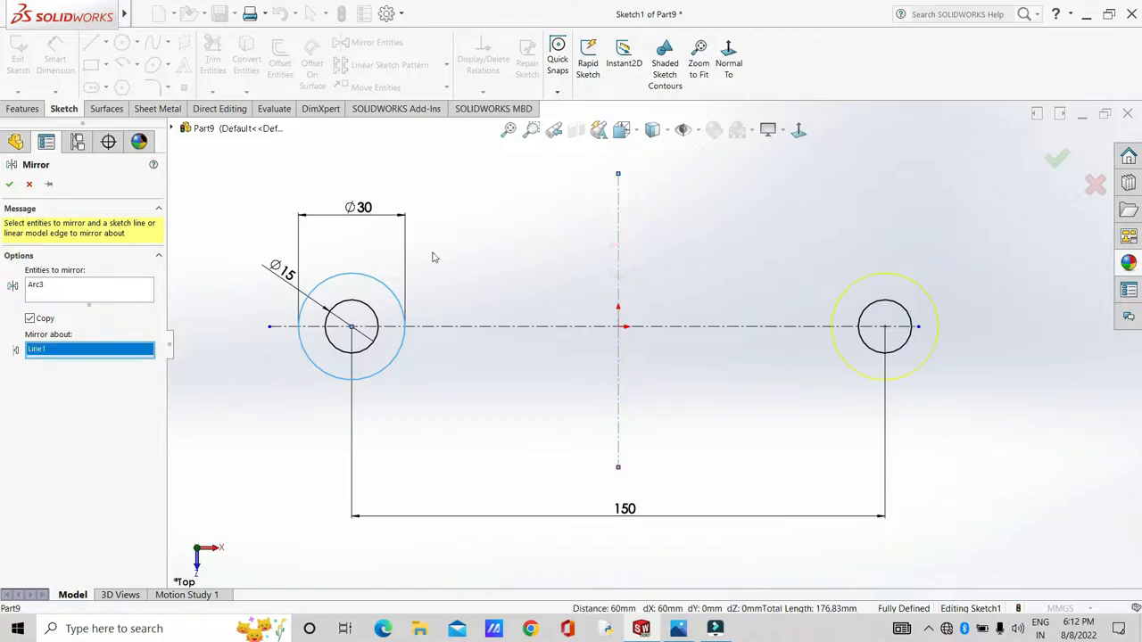
left_click(8, 185)
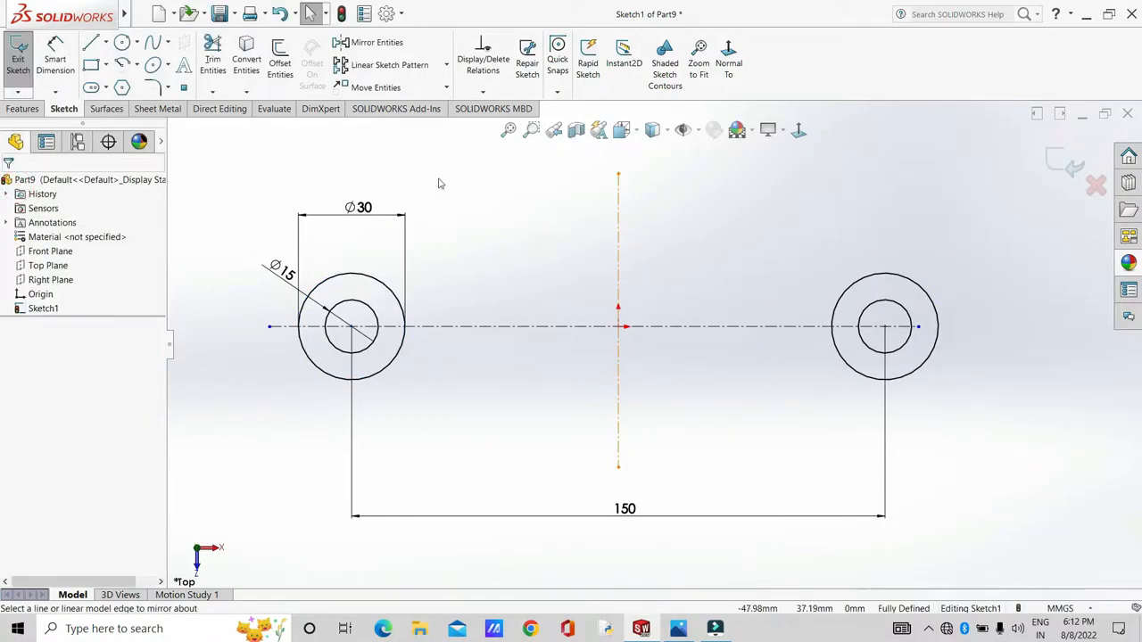
- Check the central boss in the Photos reference drawing, and sketch a circle about 57 mm in diameter centered on the origin in SOLIDWORKS
mouse_move(645, 635)
left_click(633, 565)
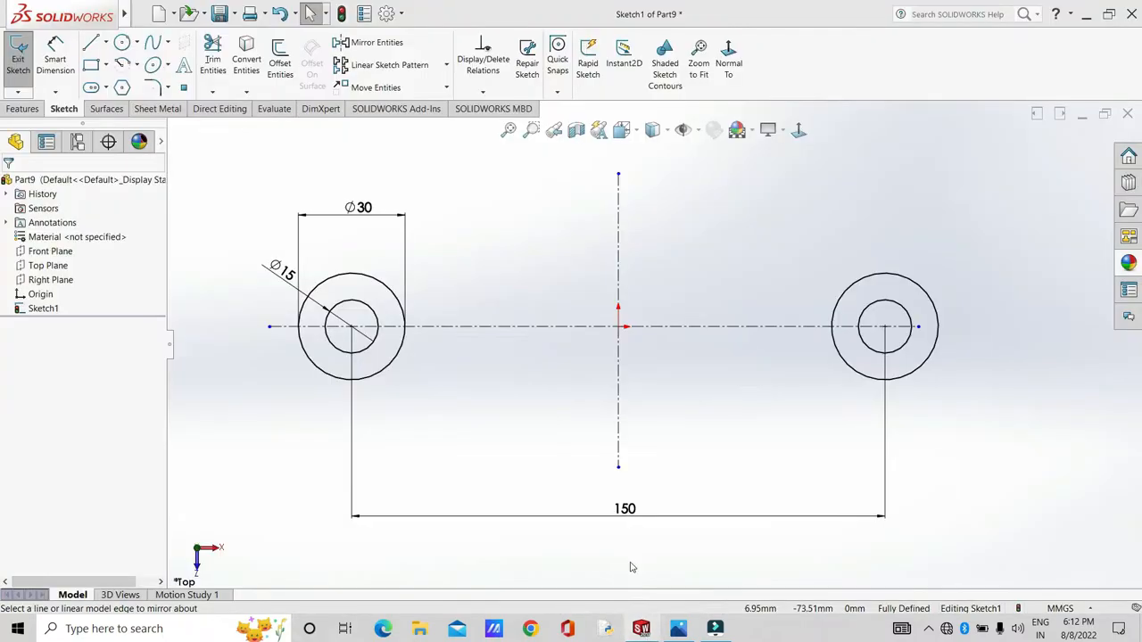
mouse_move(678, 628)
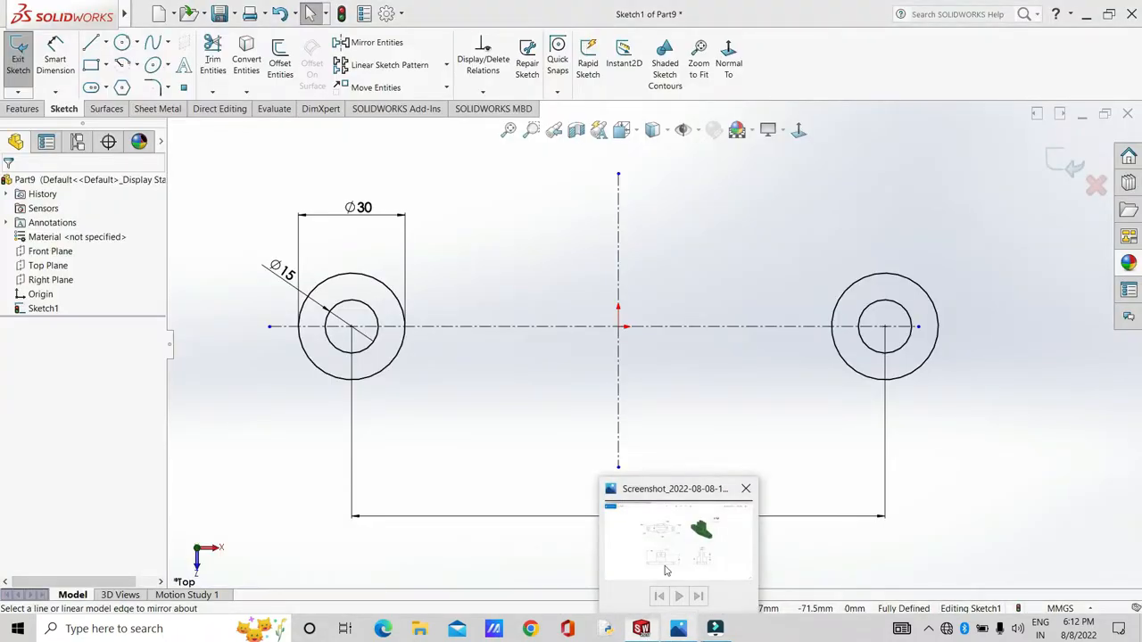
left_click(682, 544)
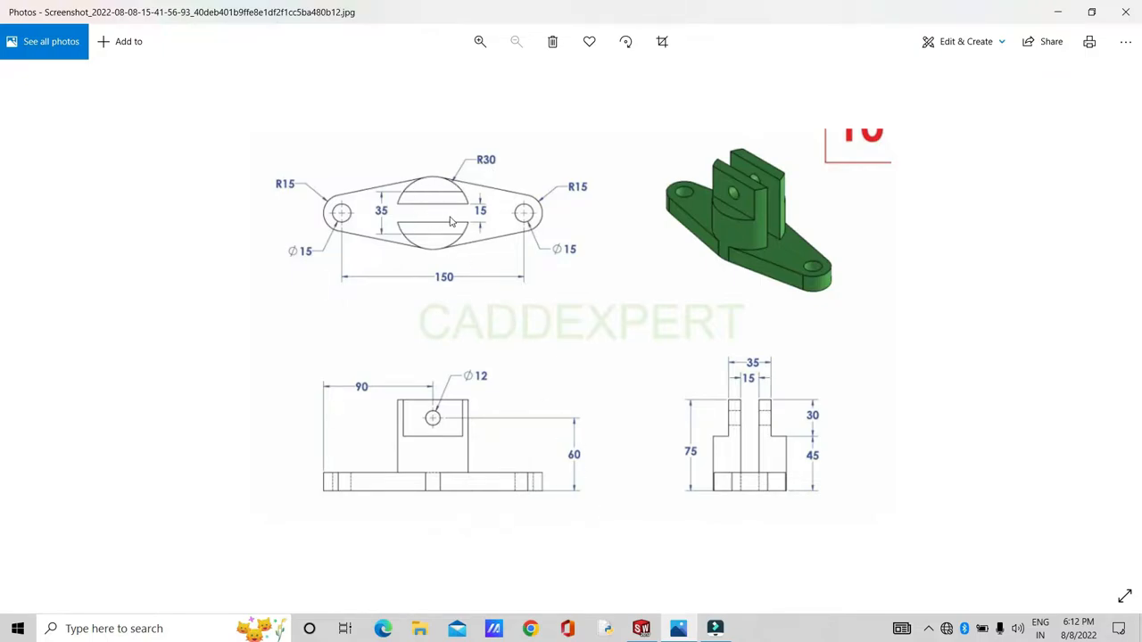
left_click(633, 576)
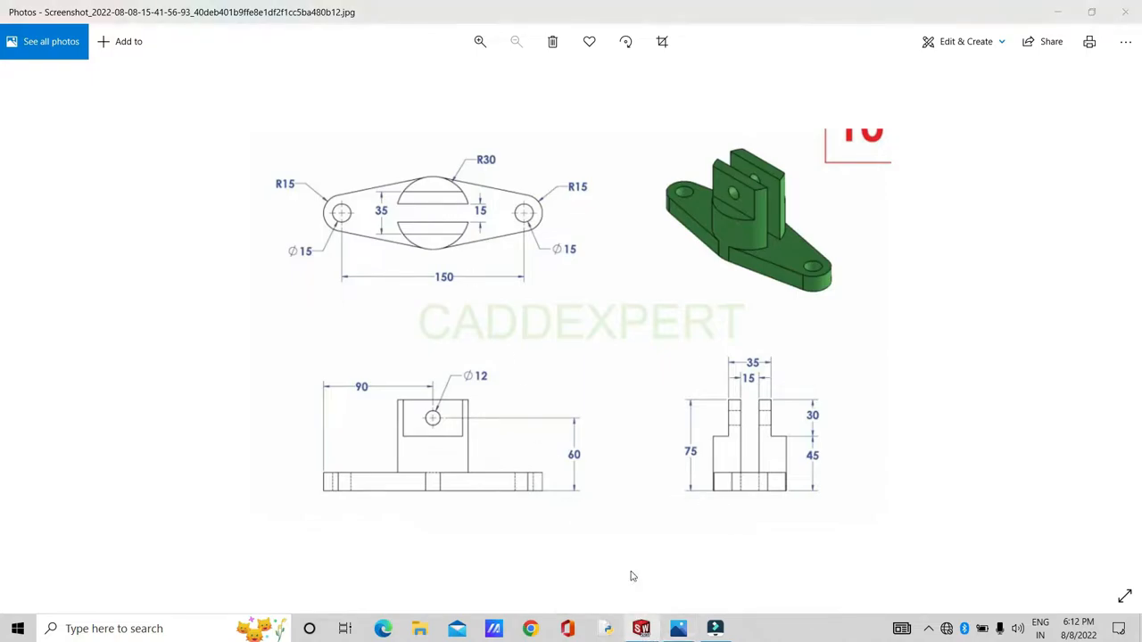
mouse_move(650, 636)
left_click(621, 579)
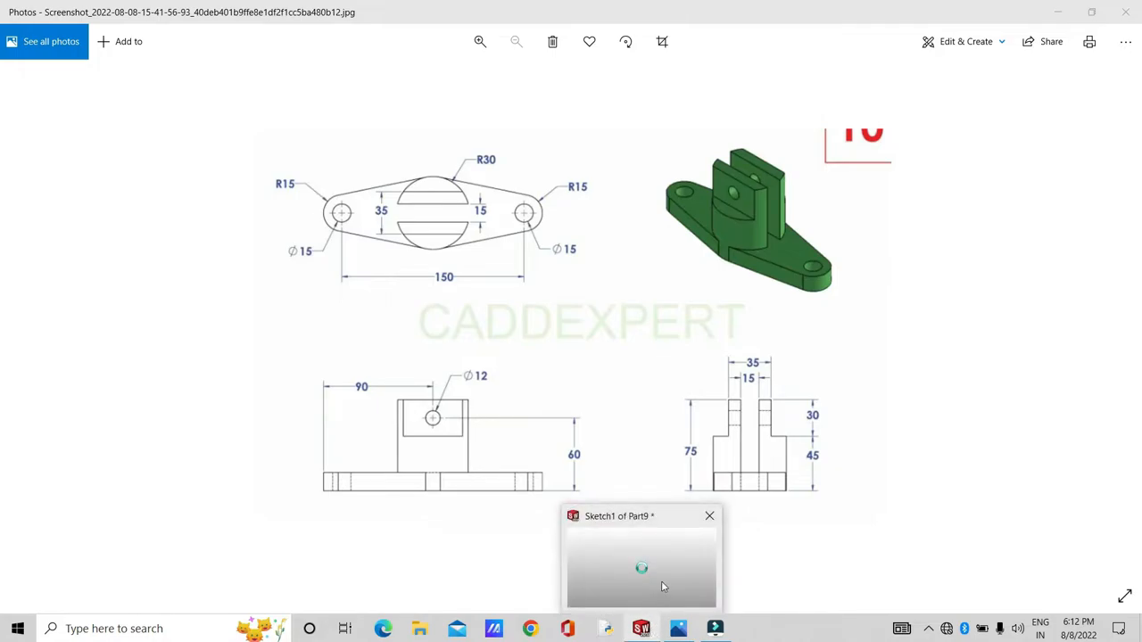
left_click(661, 581)
left_click(122, 42)
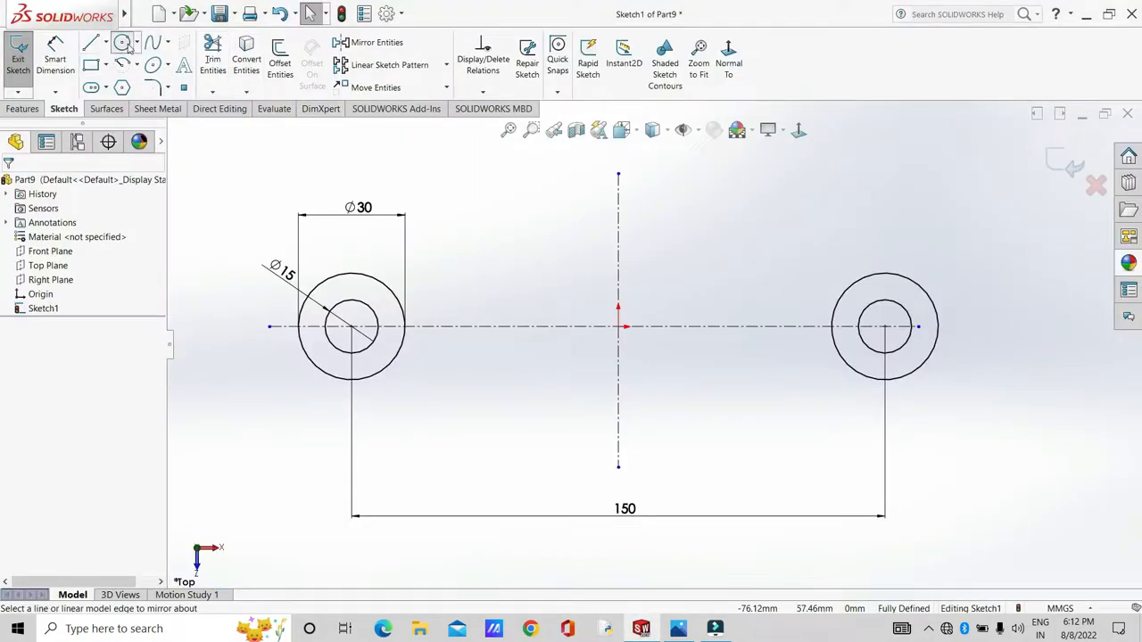
left_click(619, 326)
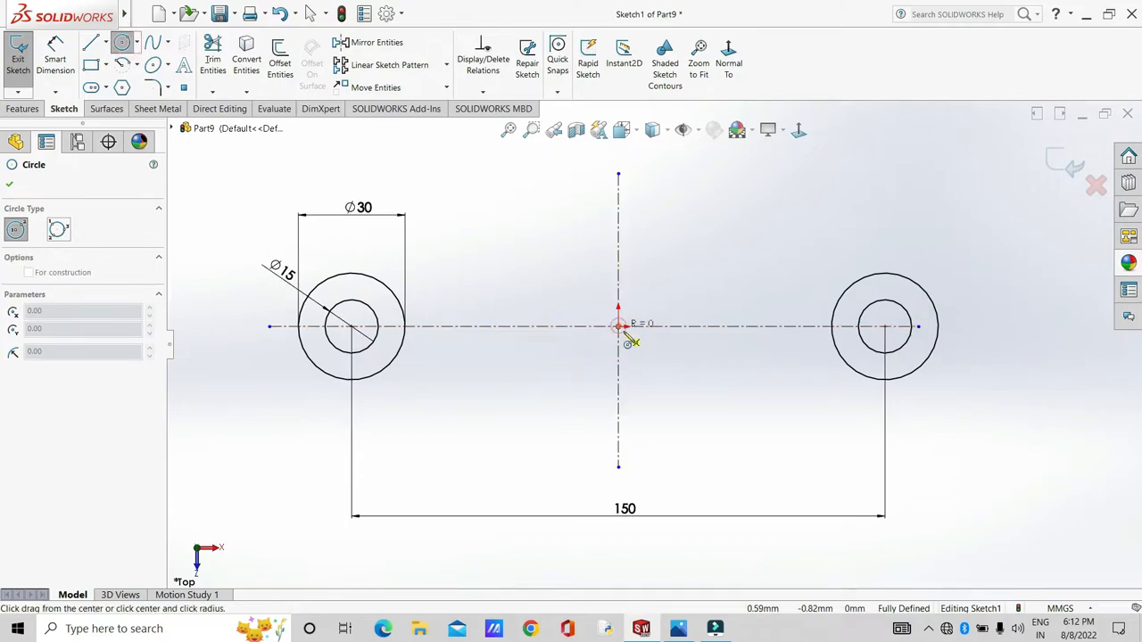
left_click(707, 372)
key("Escape")
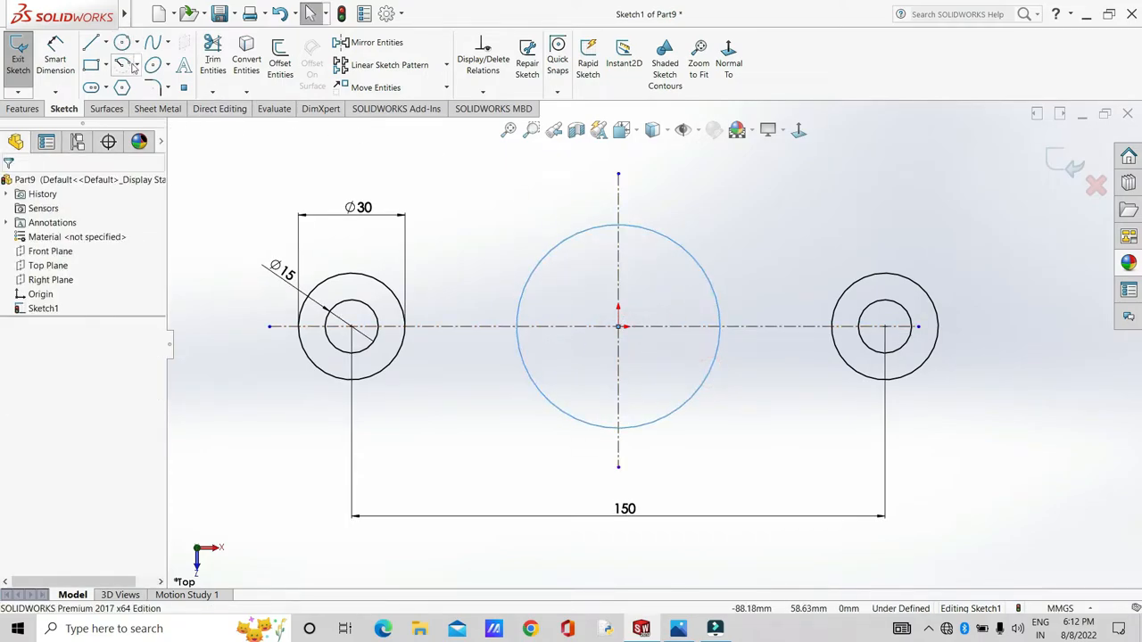
- Dimension the central circle's diameter as 60 mm, beside the circle
left_click(56, 55)
left_click(701, 265)
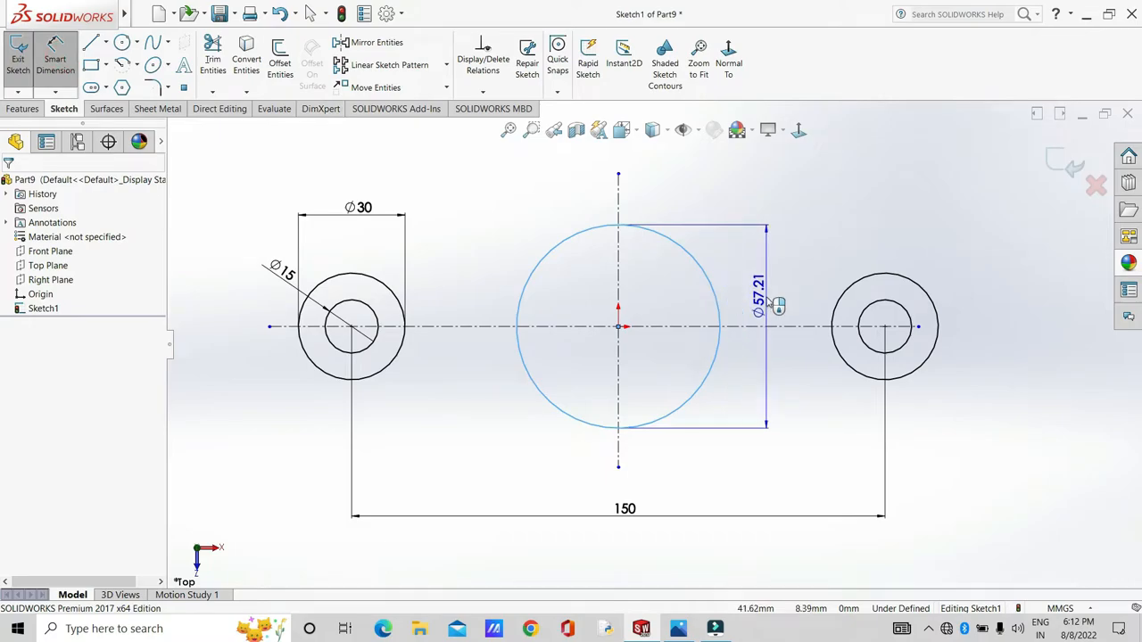
left_click(766, 295)
type("60")
key("Return")
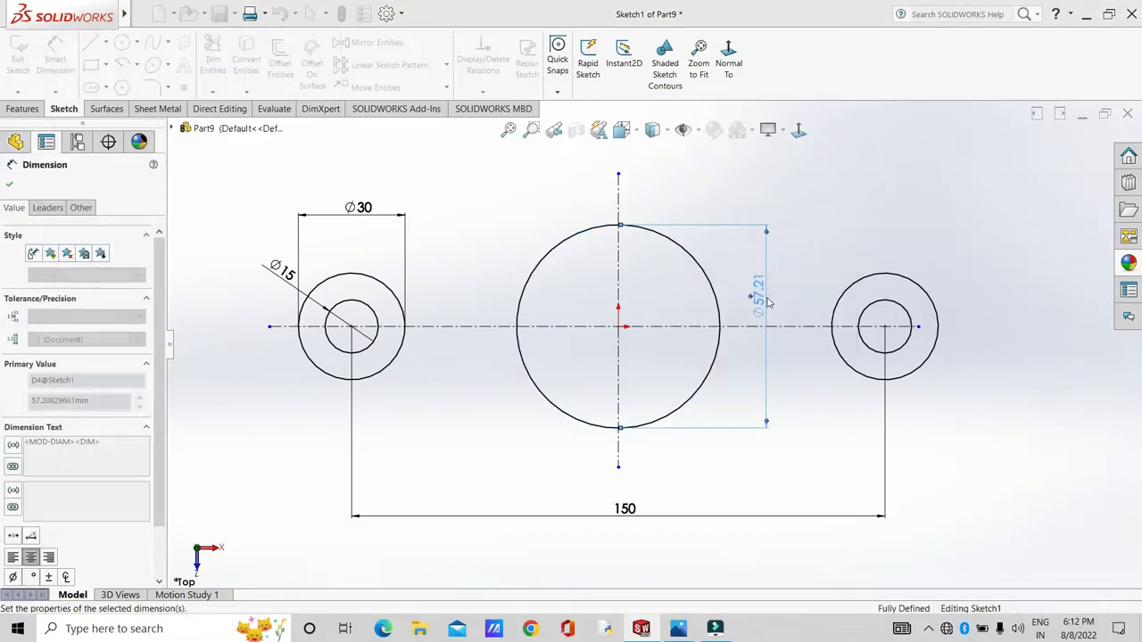
left_click(455, 217)
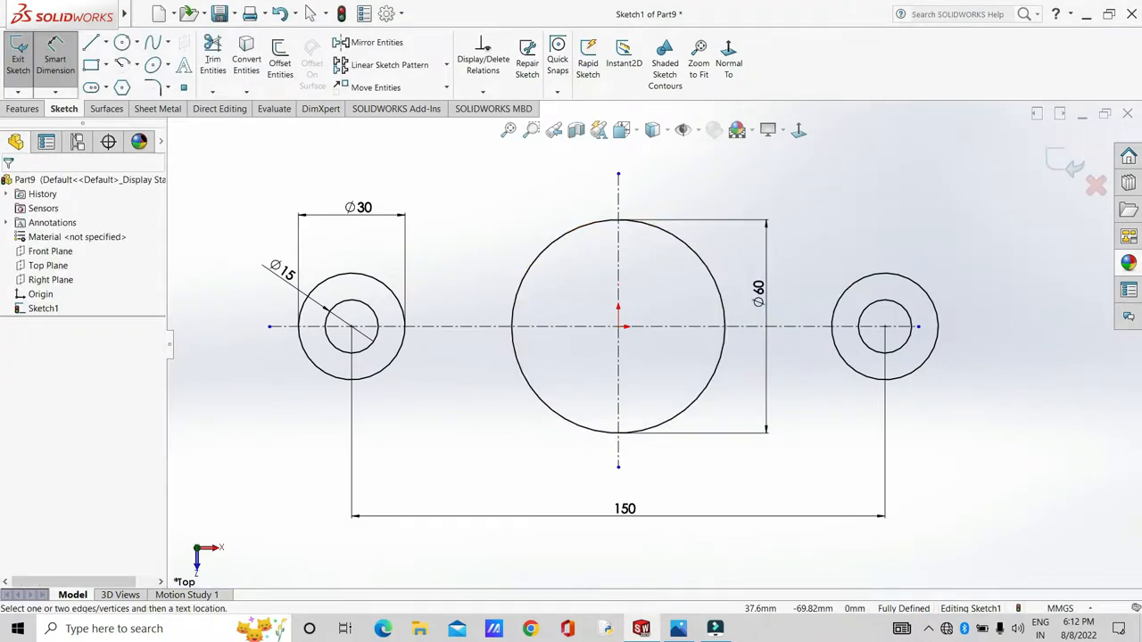
- Check the outline in the Photos reference, and draw a line about 70 mm long in SOLIDWORKS from the left 30 mm circle's top tangent to the central circle
mouse_move(678, 628)
left_click(675, 568)
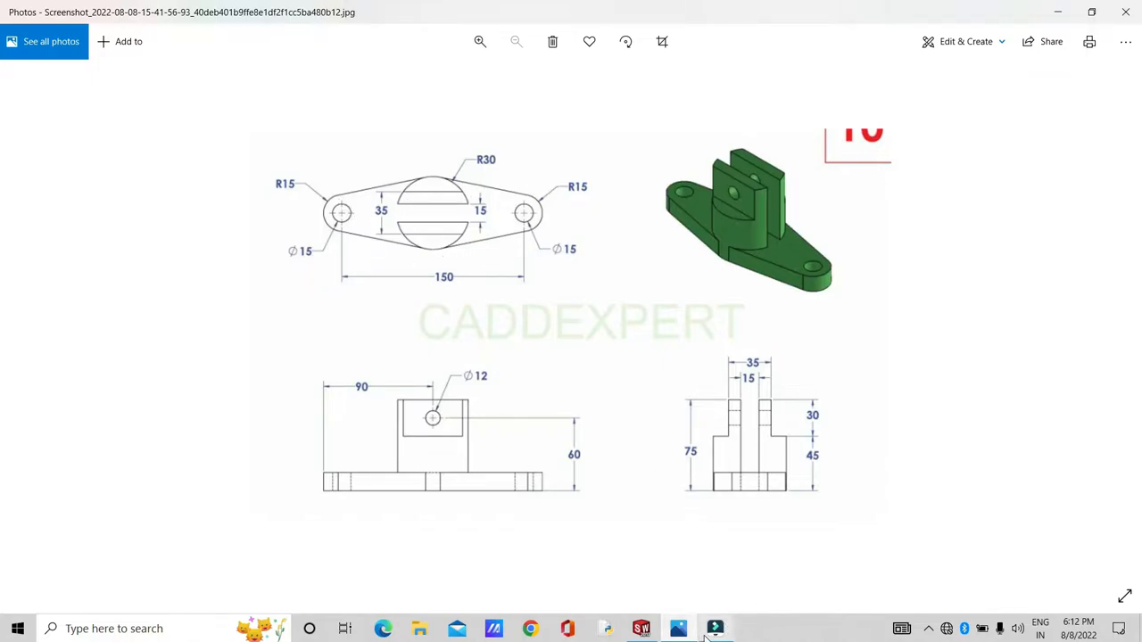
mouse_move(644, 628)
left_click(648, 598)
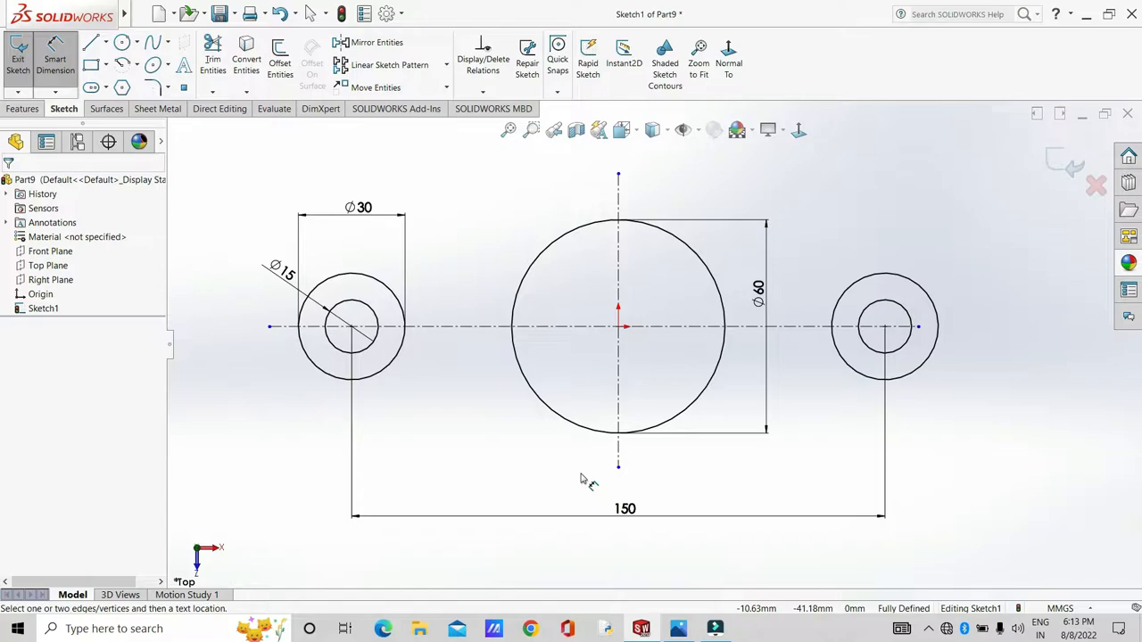
left_click(91, 42)
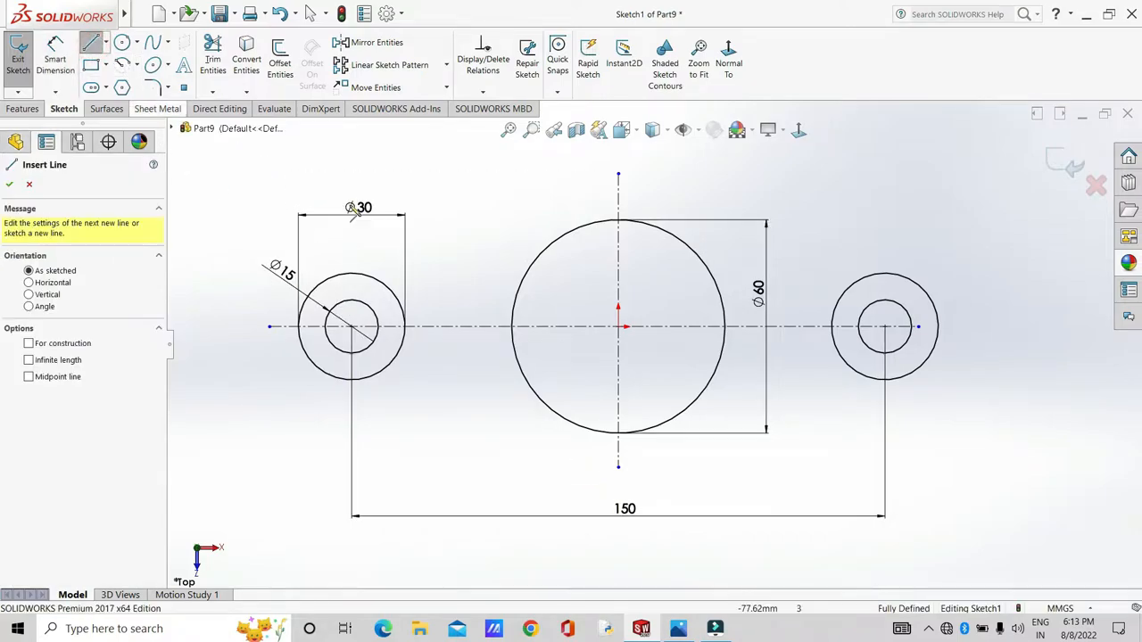
left_click(353, 274)
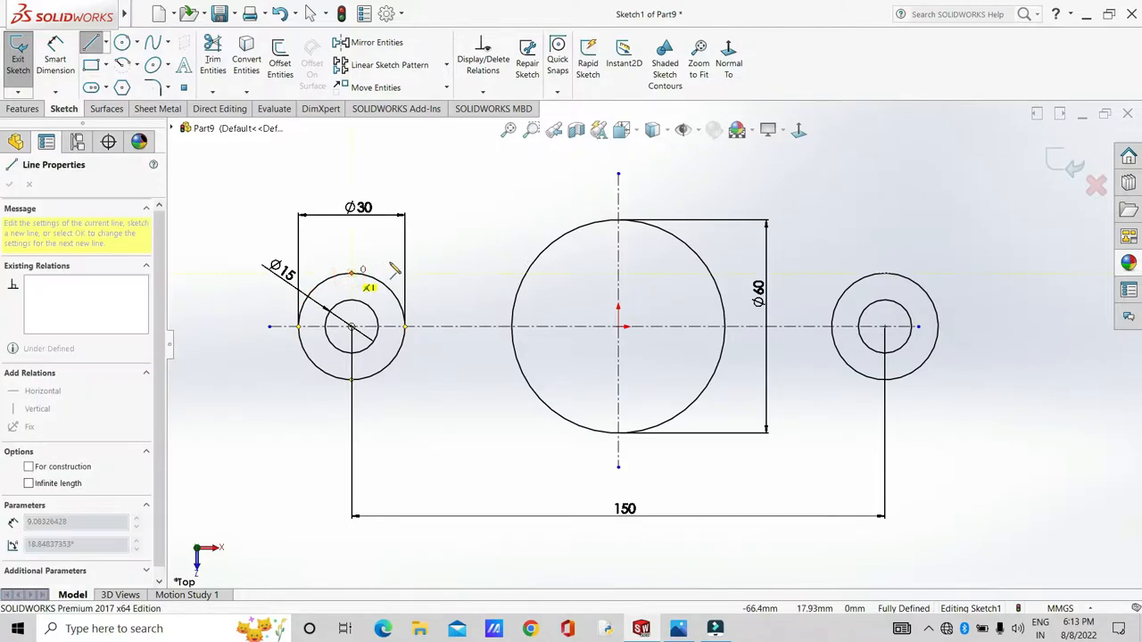
left_click(597, 223)
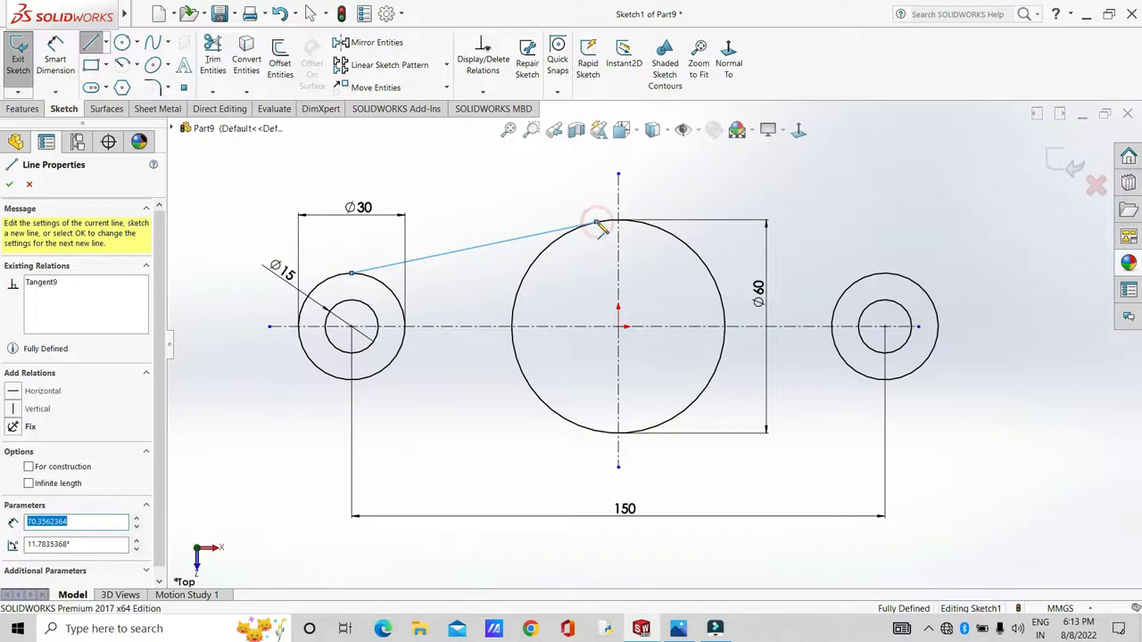
key("Escape")
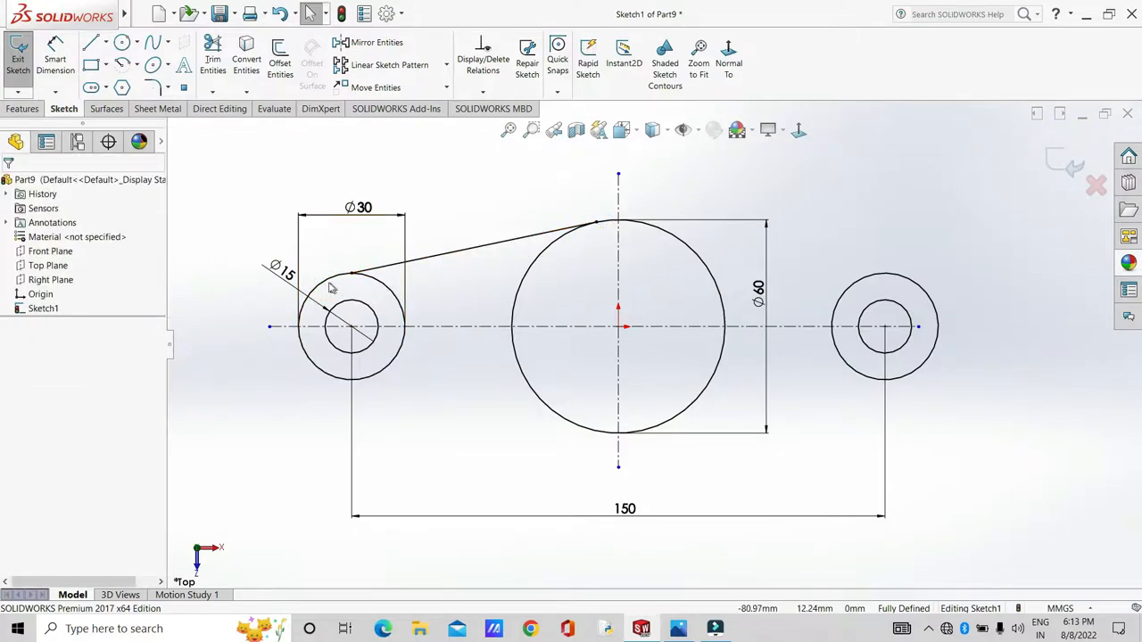
- Try to apply a Tangent relation between the sloped line and the left 30 mm circle, and delete that relation
left_click(323, 283)
left_click(396, 266, "ctrl")
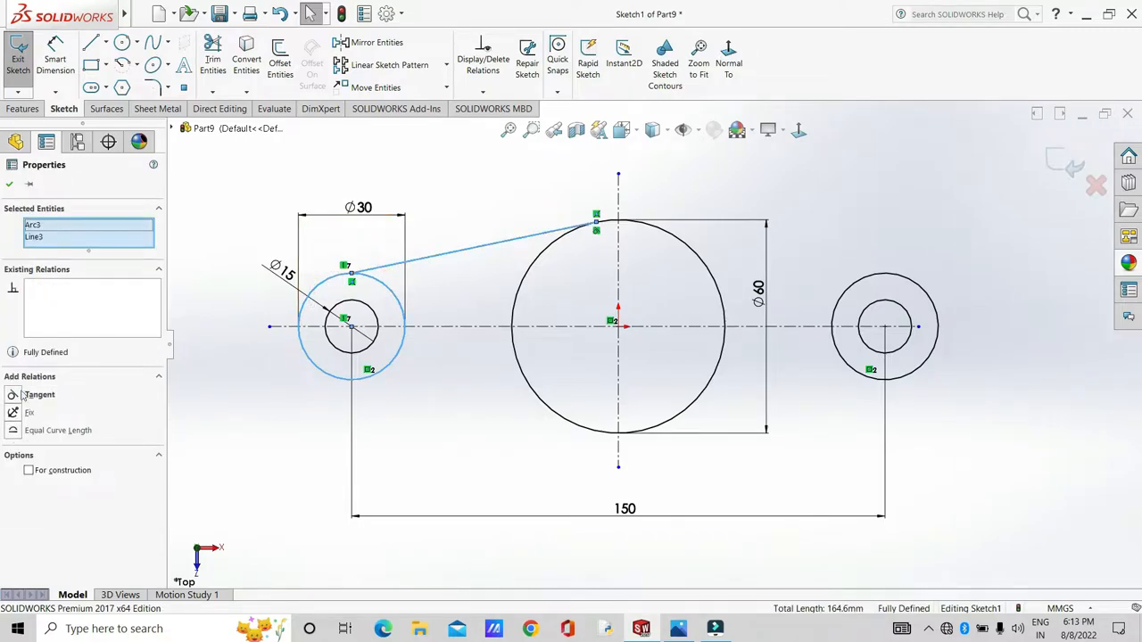
left_click(36, 395)
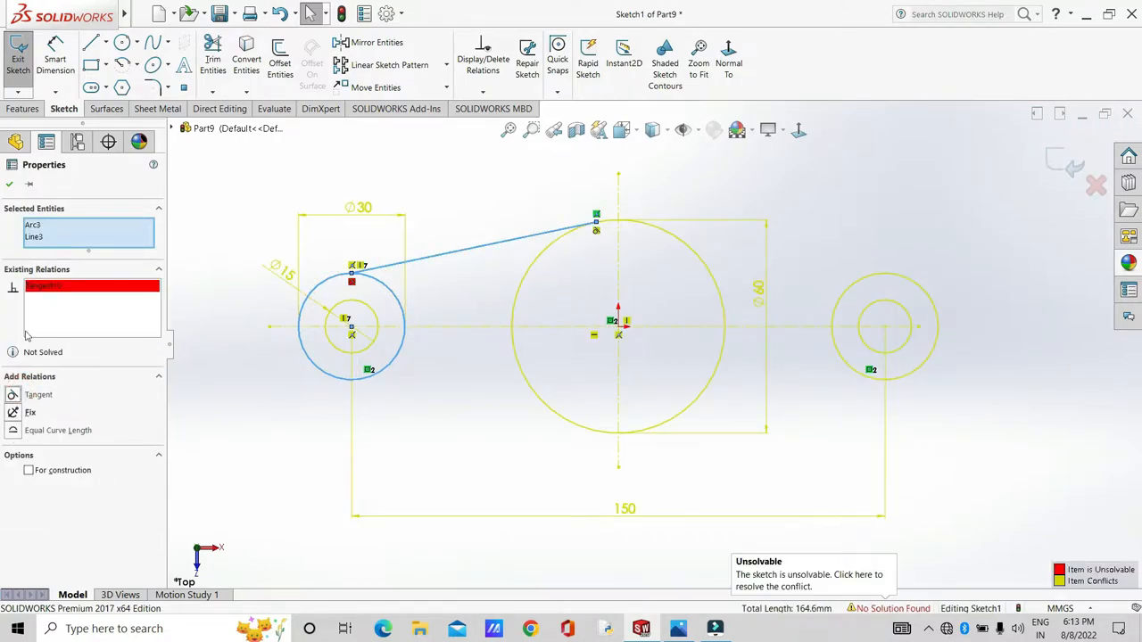
left_click(65, 287)
key("Delete")
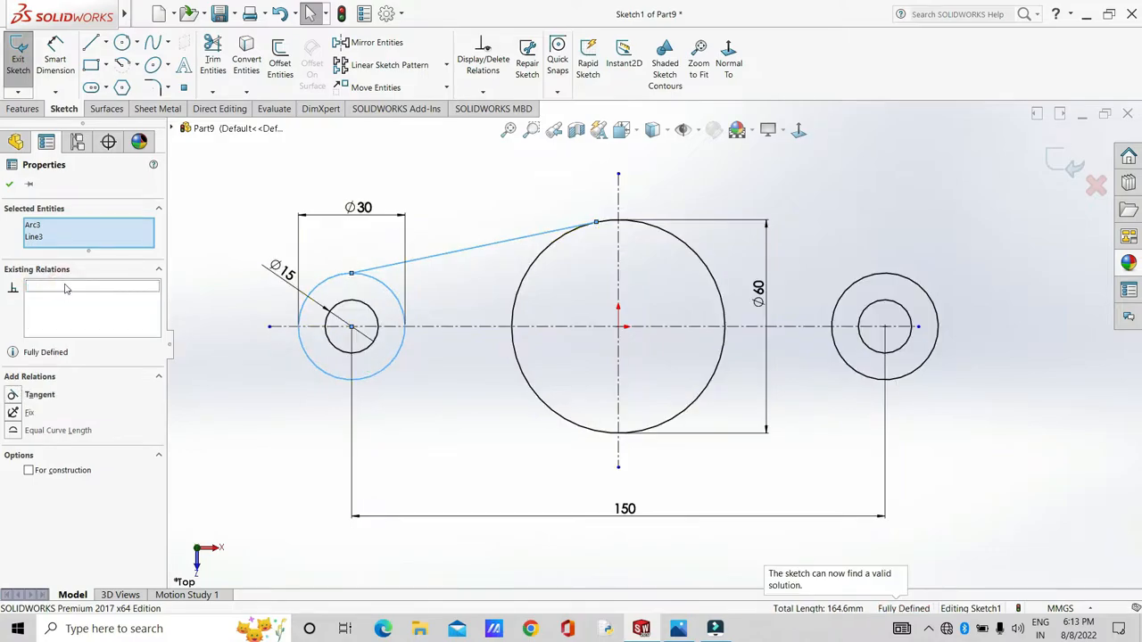
key("Escape")
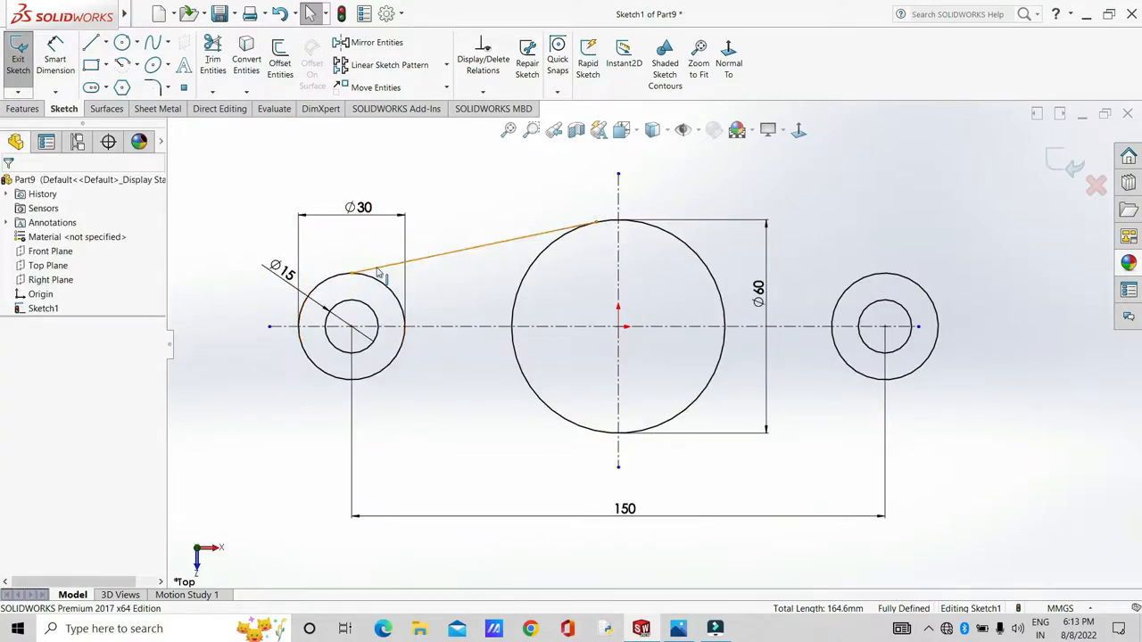
- Mirror the upper-left sloped line about the horizontal centerline to create the matching lower line
left_click(375, 267)
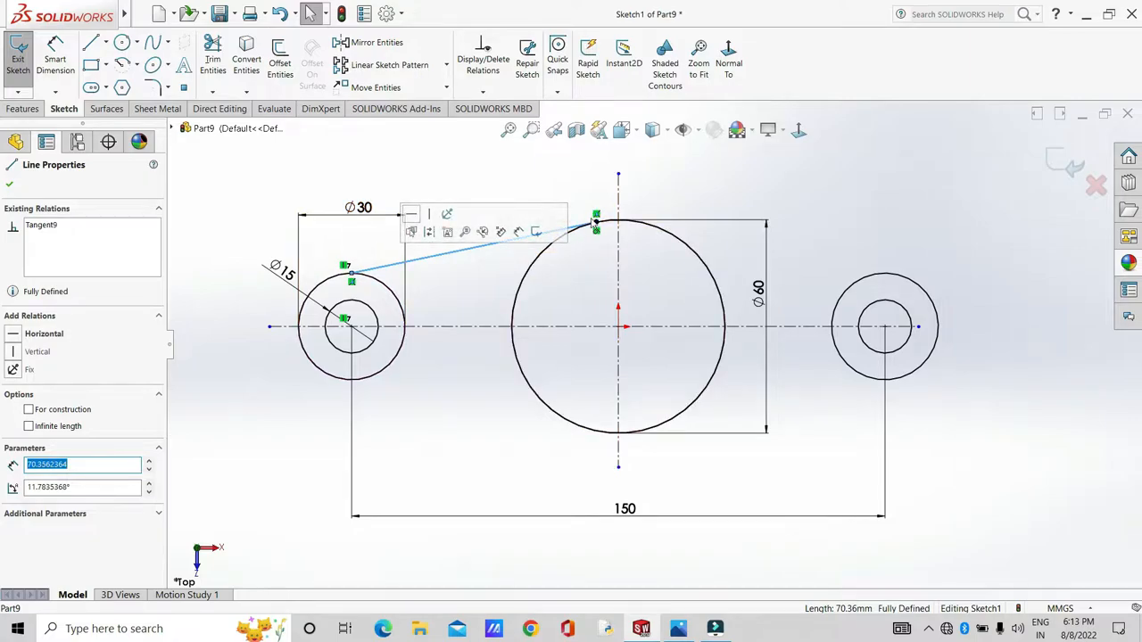
left_click(489, 431)
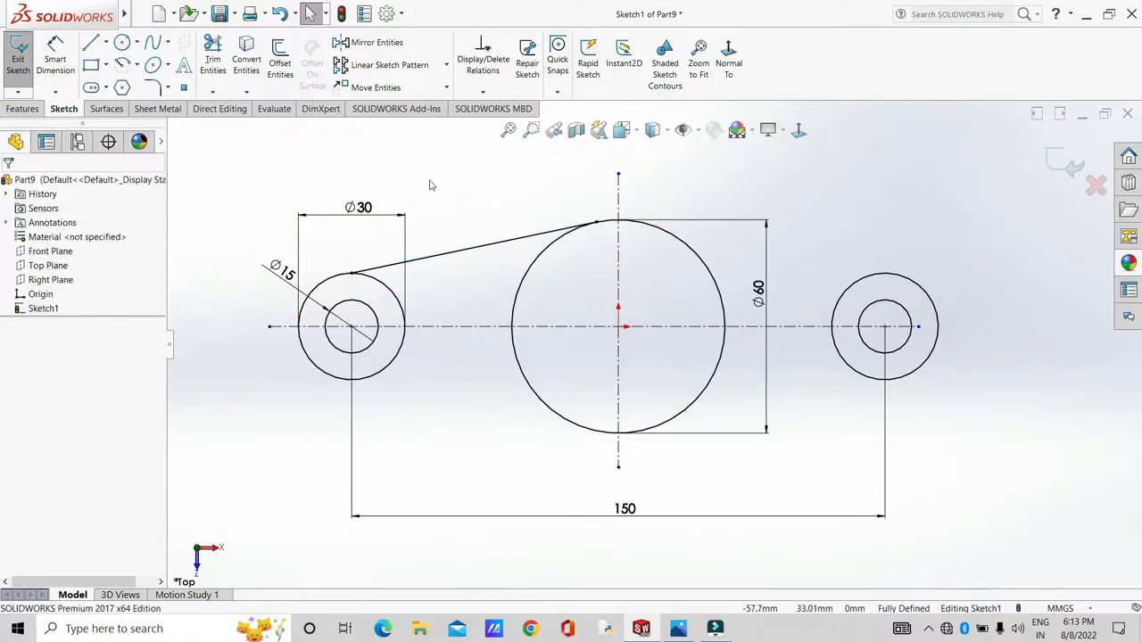
left_click(393, 44)
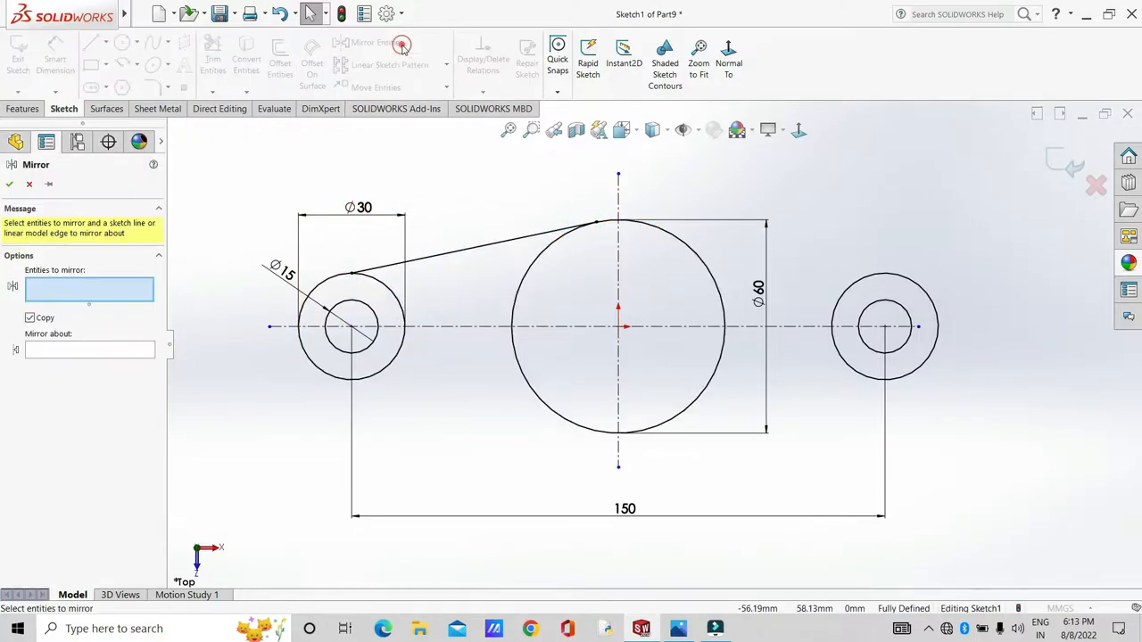
left_click(487, 246)
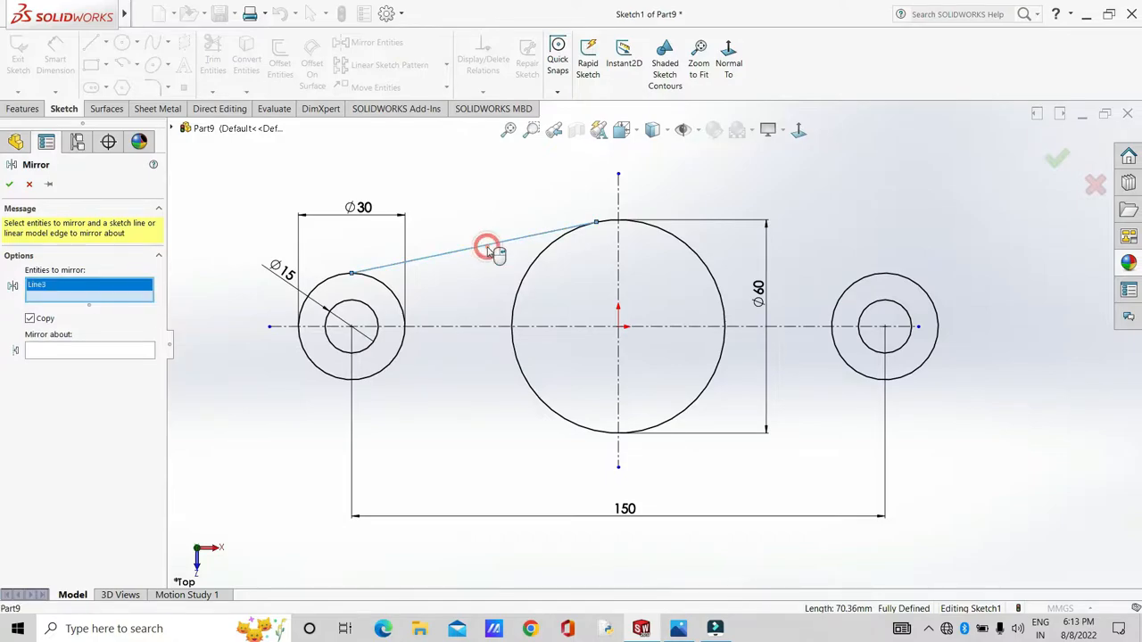
left_click(69, 356)
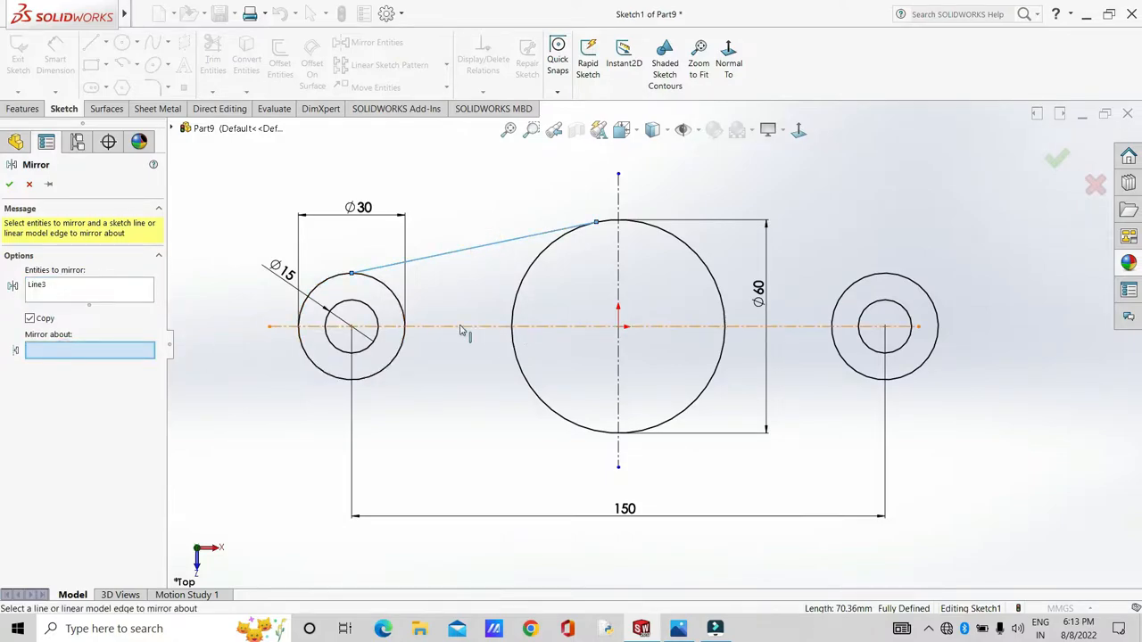
left_click(462, 328)
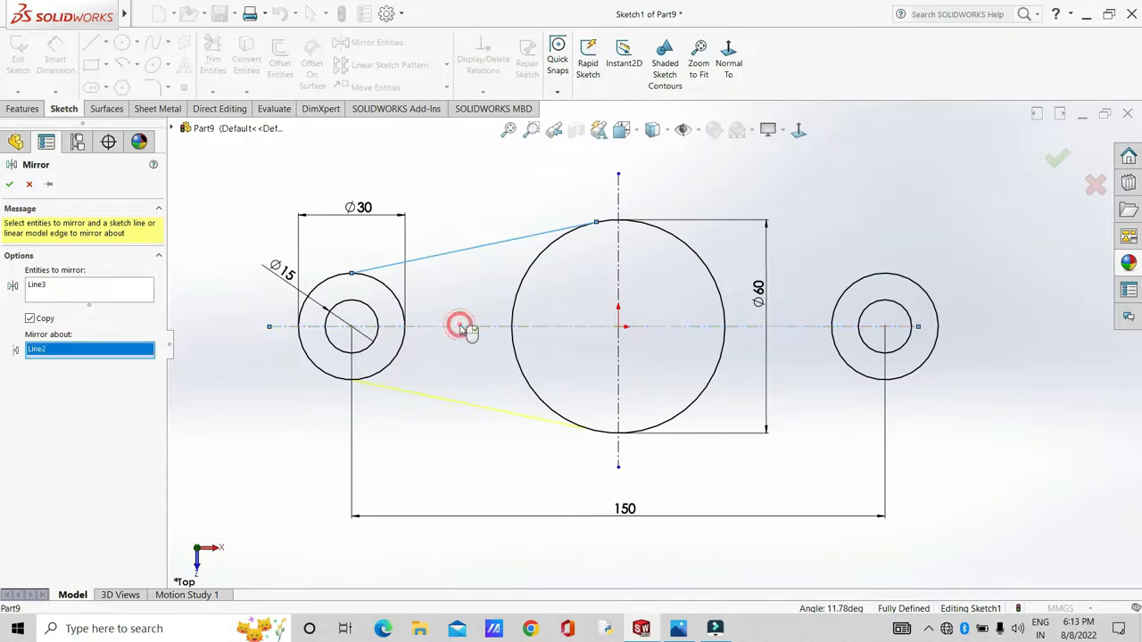
left_click(11, 184)
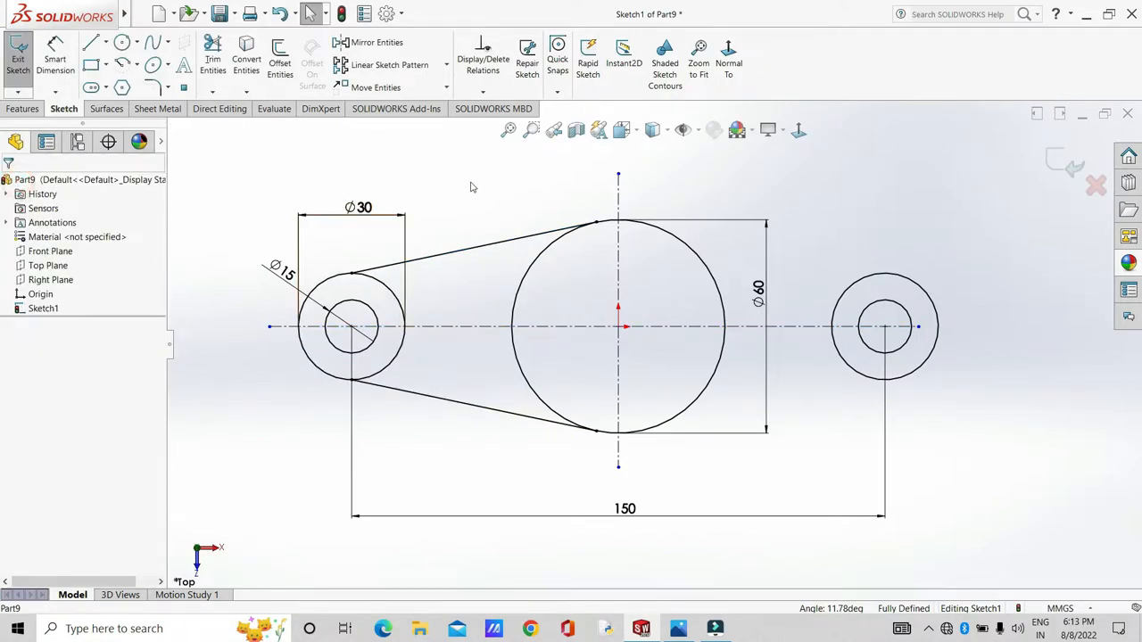
- Mirror both sloped lines about the vertical centerline to complete the opposite half of the outline
left_click(373, 43)
left_click(475, 252)
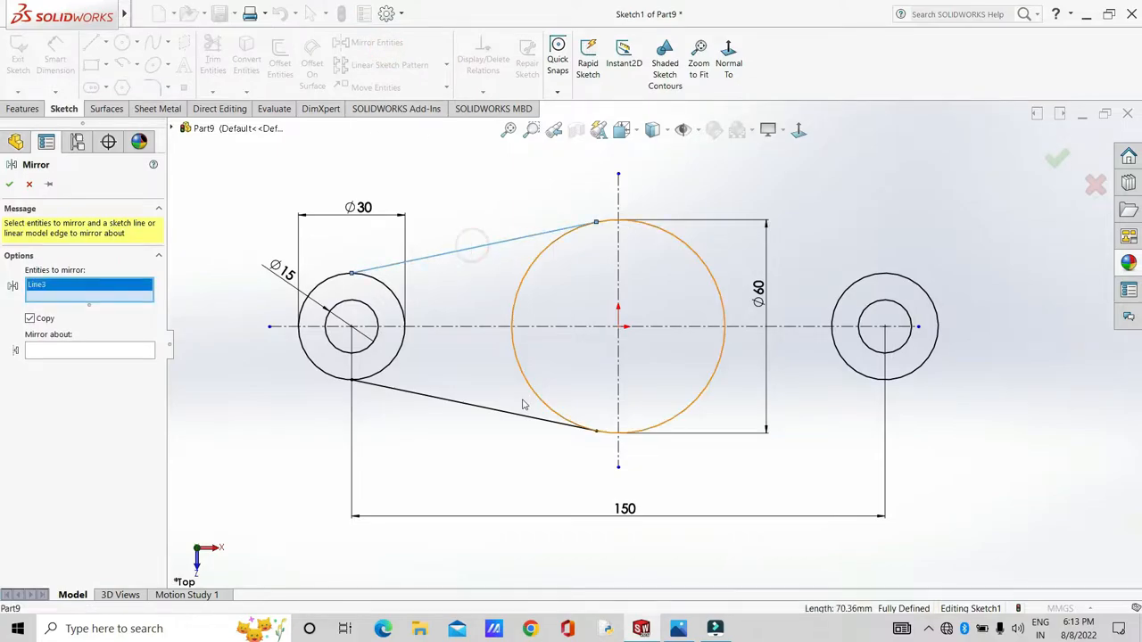
left_click(524, 423)
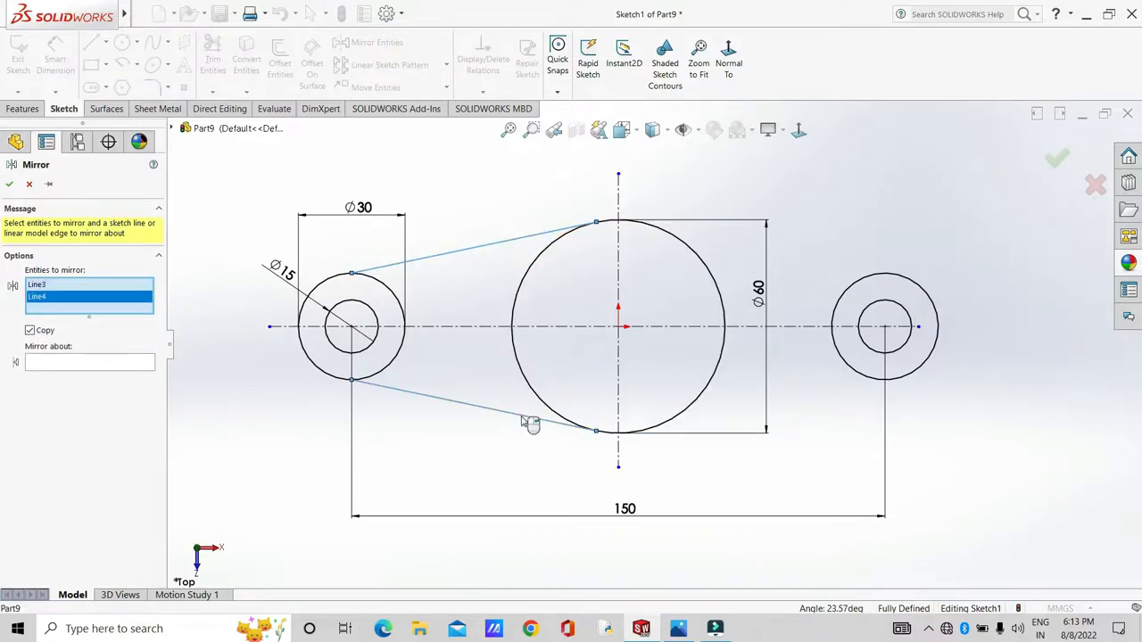
left_click(78, 365)
left_click(622, 259)
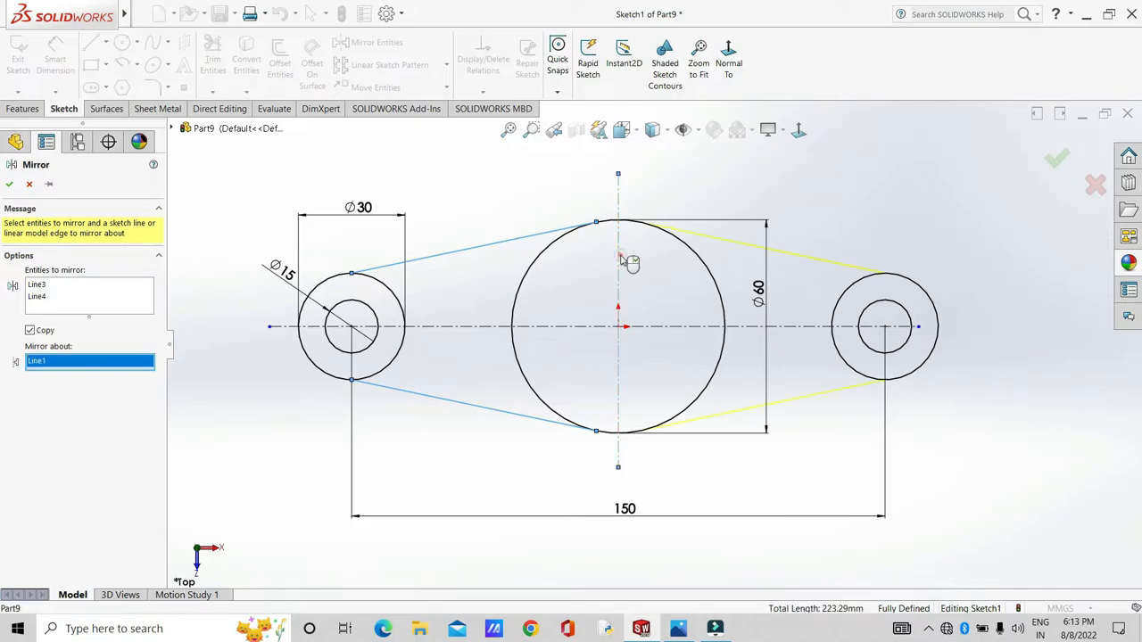
left_click(9, 183)
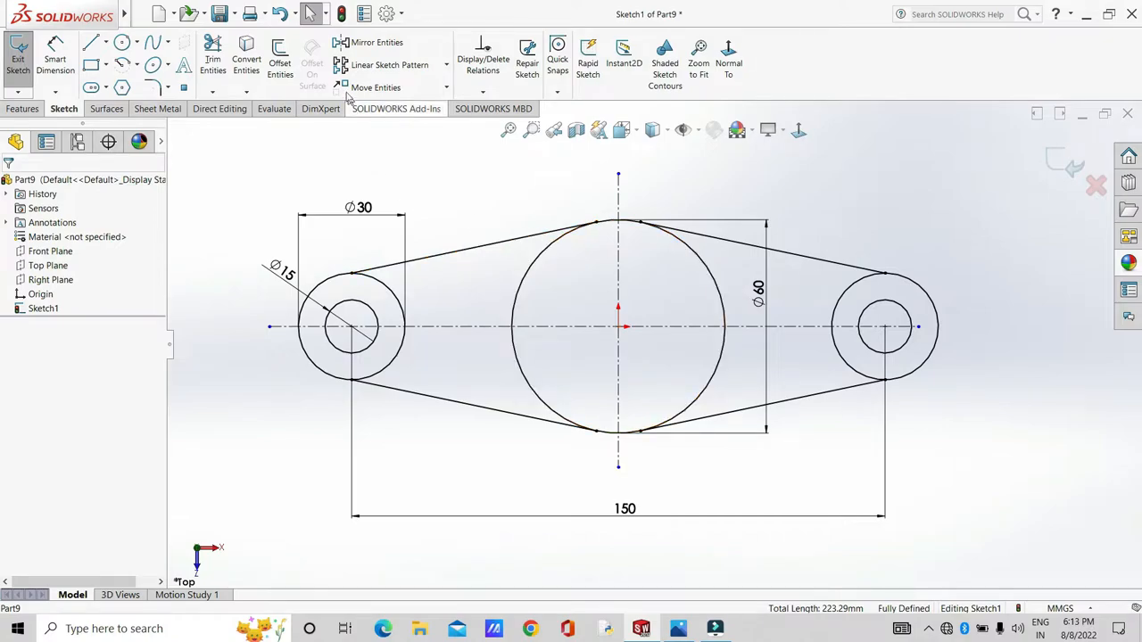
- Power trim the inner arcs of both 30 mm circles and the side arcs of the central circle, and exit the sketch
left_click(212, 59)
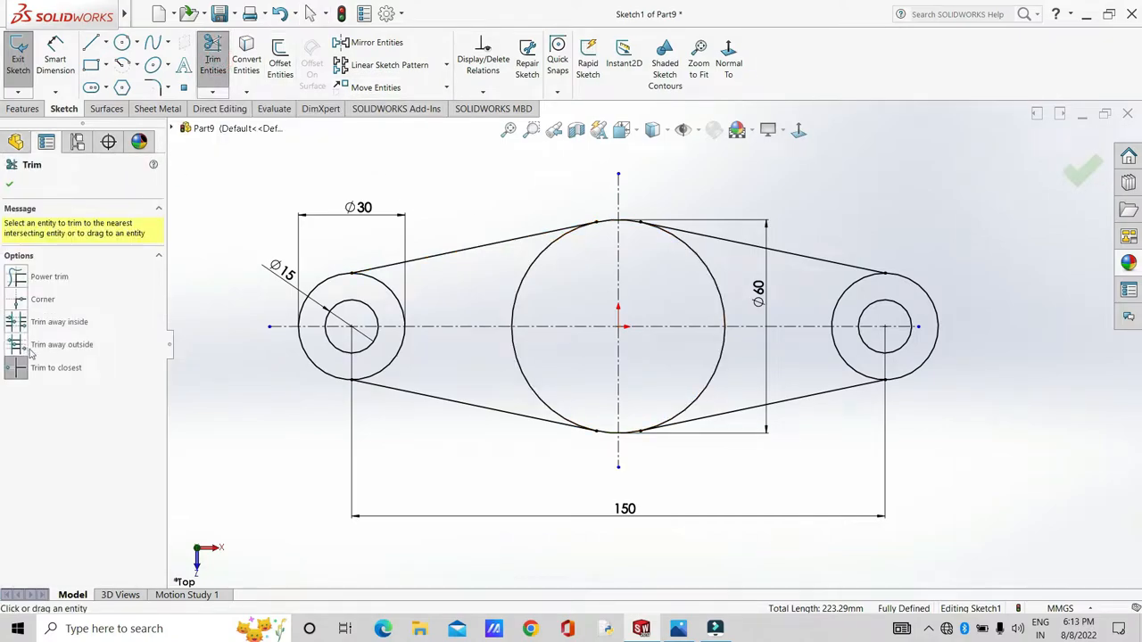
left_click(16, 280)
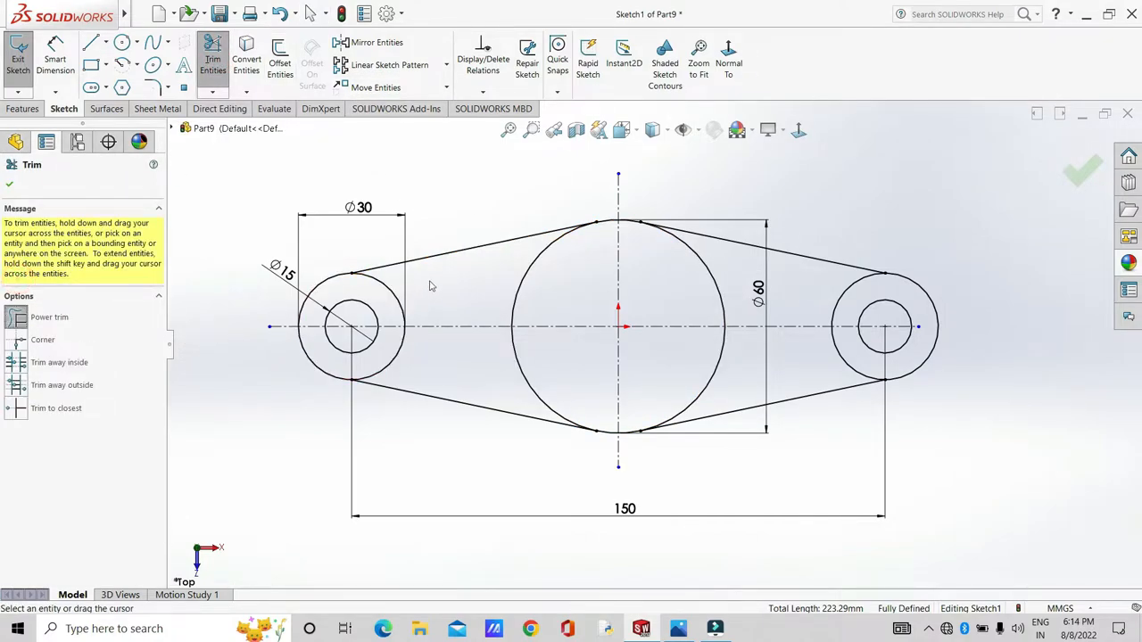
mouse_move(410, 292)
left_mouse_down()
mouse_move(384, 282)
mouse_move(413, 365)
left_mouse_up()
mouse_move(484, 272)
left_mouse_down()
mouse_move(523, 280)
mouse_move(535, 380)
mouse_move(505, 401)
mouse_move(701, 357)
mouse_move(693, 278)
left_mouse_up()
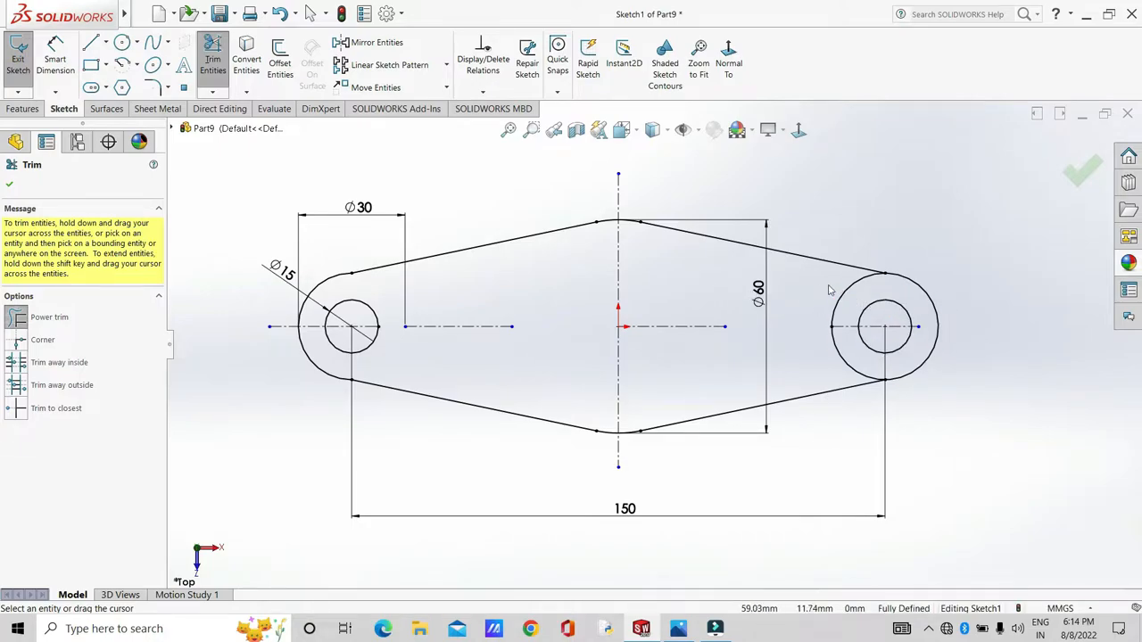
mouse_move(865, 293)
left_mouse_down()
mouse_move(828, 329)
mouse_move(851, 358)
left_mouse_up()
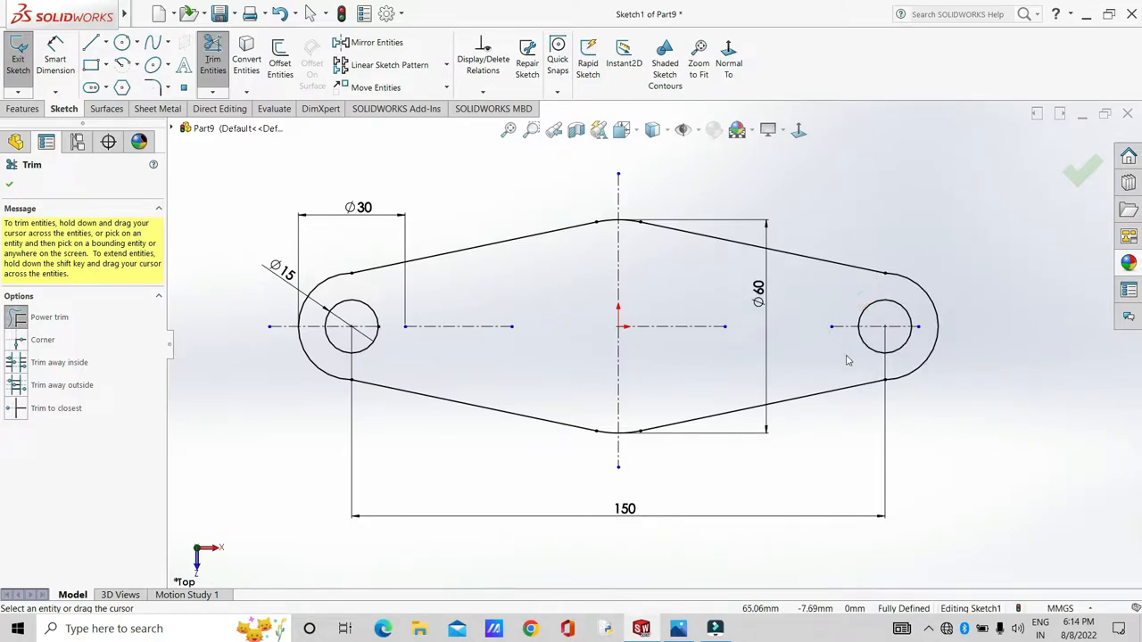
left_click(8, 186)
left_click(20, 72)
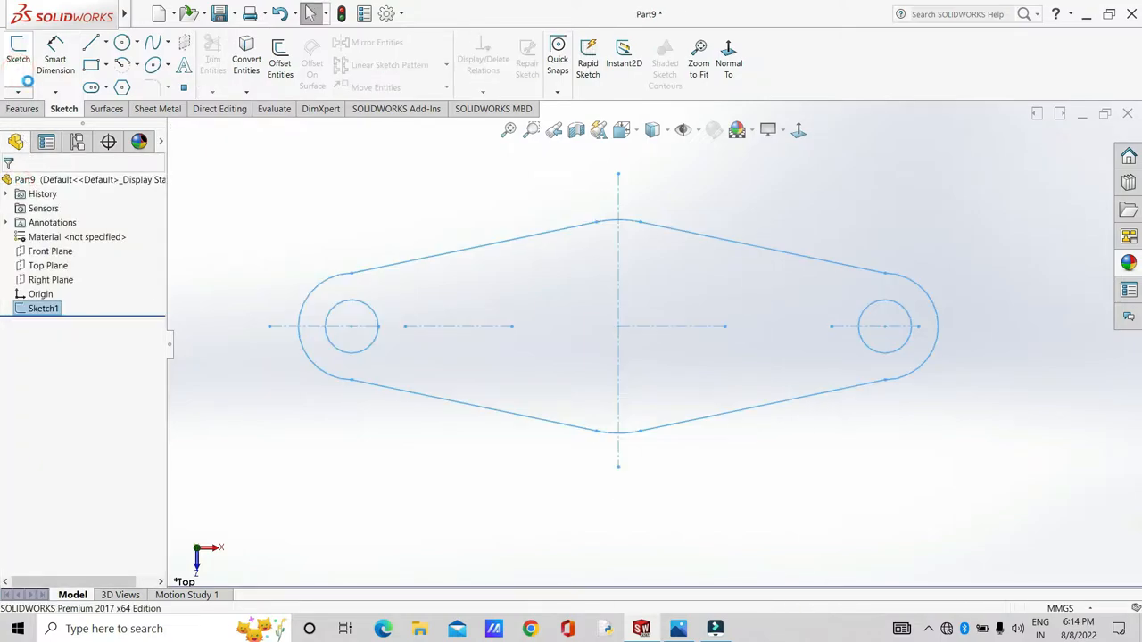
- Check the base plate in the Photos reference drawing, and extrude the base outline sketch 15 mm in SOLIDWORKS
mouse_move(680, 627)
left_click(685, 576)
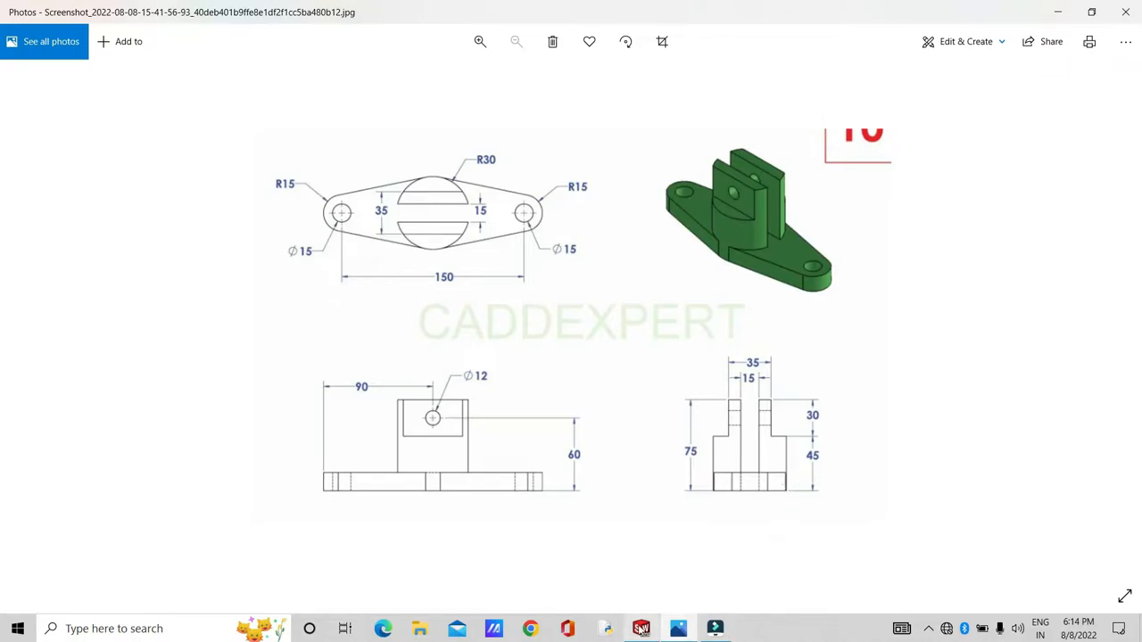
left_click(641, 628)
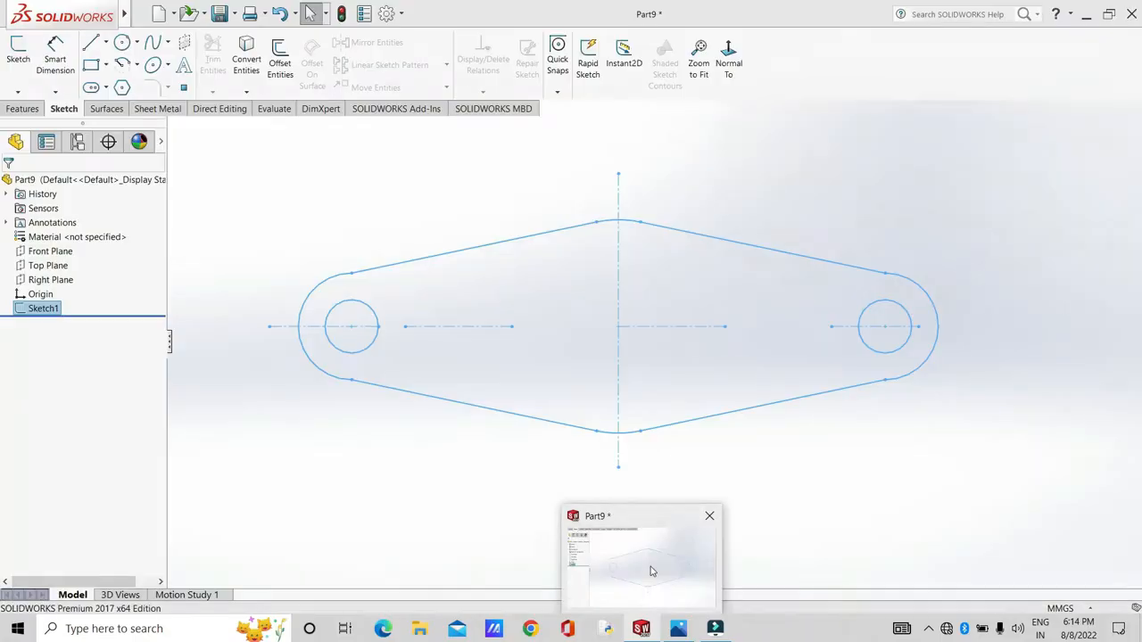
left_click(650, 566)
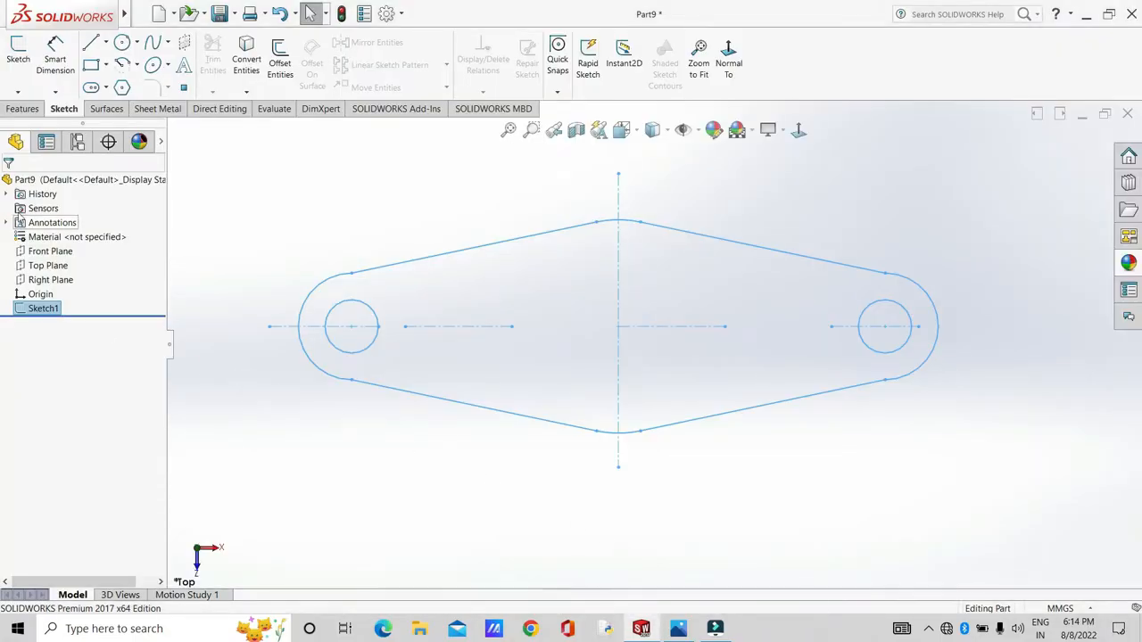
left_click(23, 108)
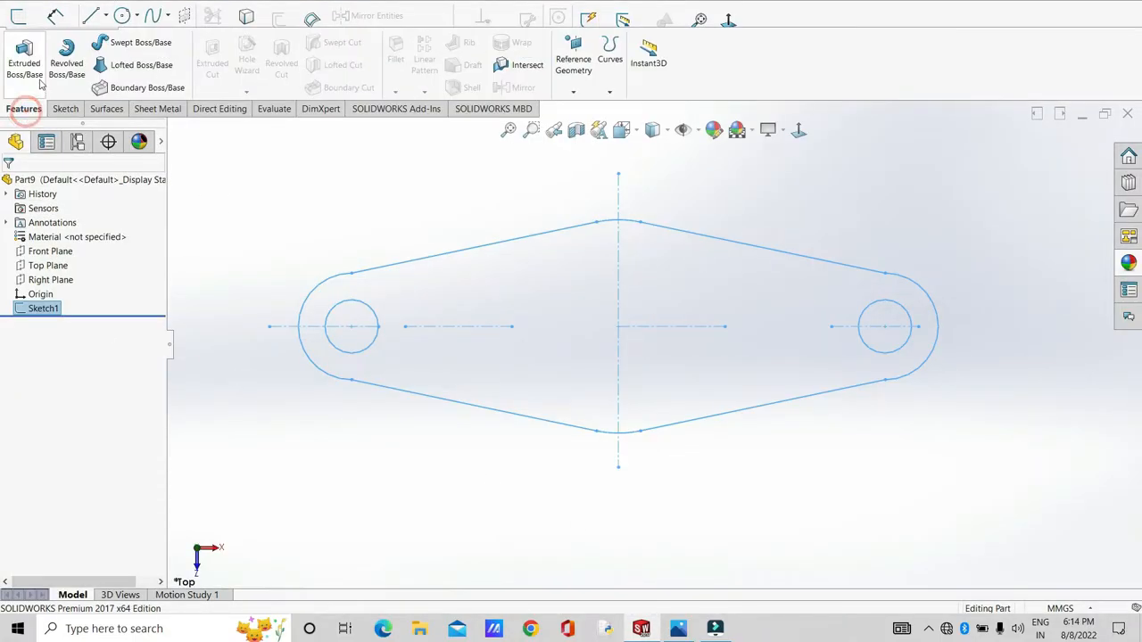
left_click(24, 56)
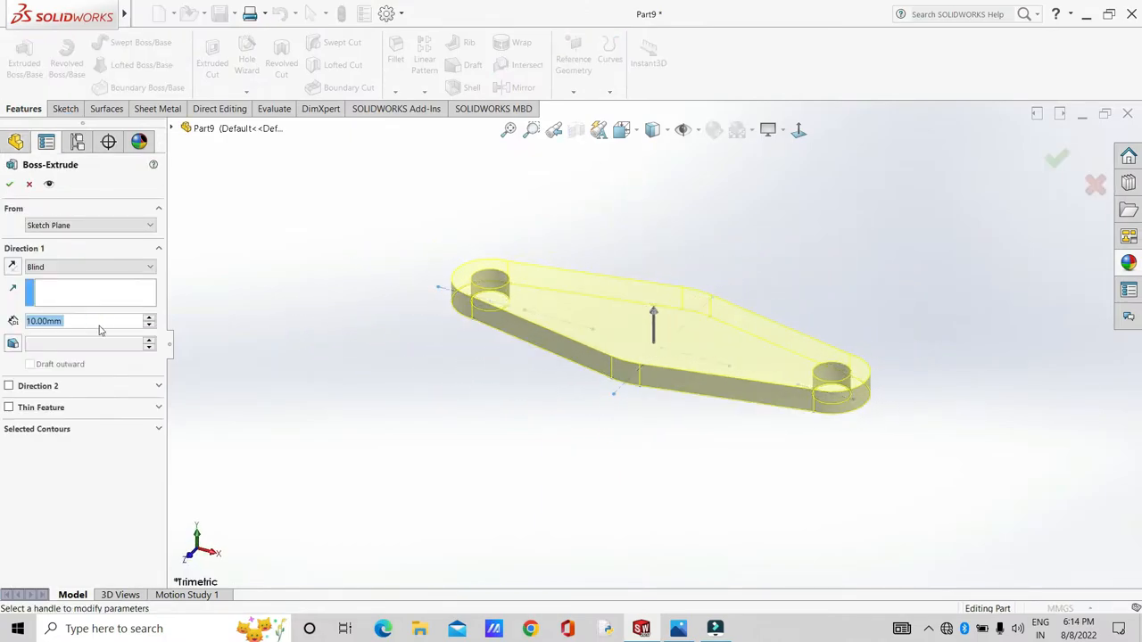
type("15")
key("Return")
key("Return")
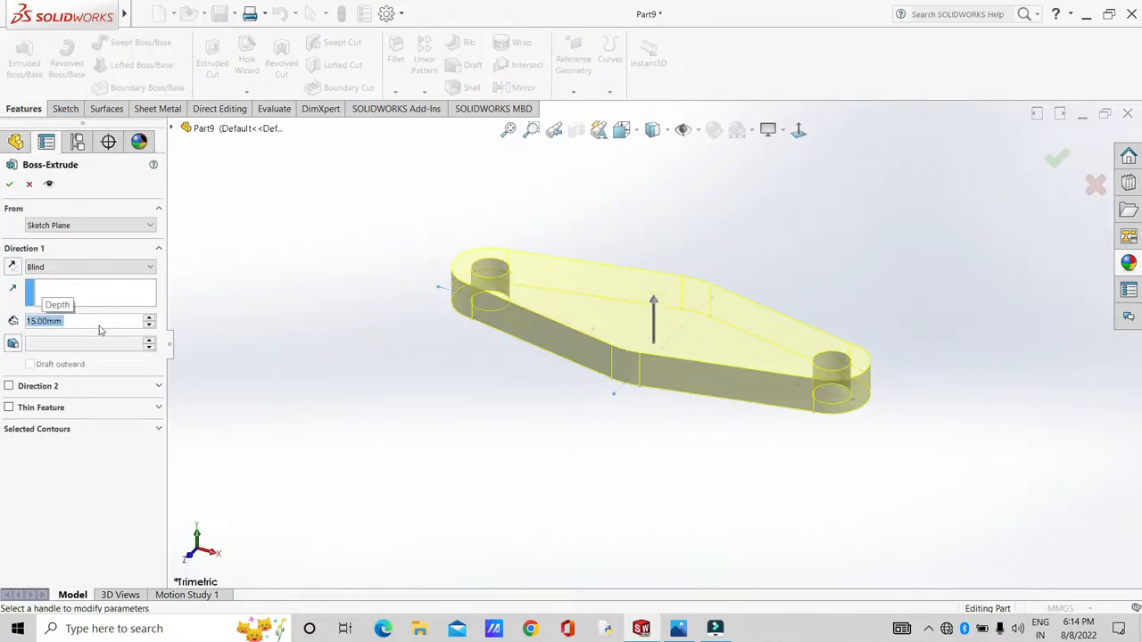
mouse_move(400, 362)
middle_mouse_down()
mouse_move(620, 461)
mouse_move(539, 260)
mouse_move(454, 224)
mouse_move(415, 360)
middle_mouse_up()
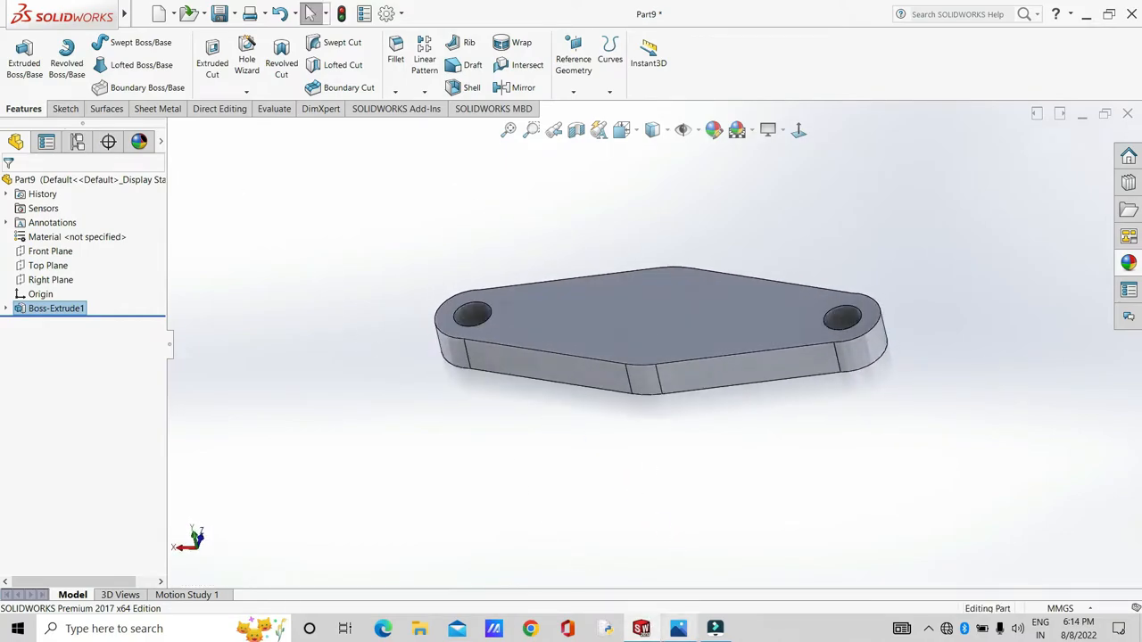
- Check the boss heights in the Photos reference, and sketch a circle about 59.6 mm in diameter at the origin on the base's top face in SOLIDWORKS
mouse_move(678, 628)
left_click(669, 562)
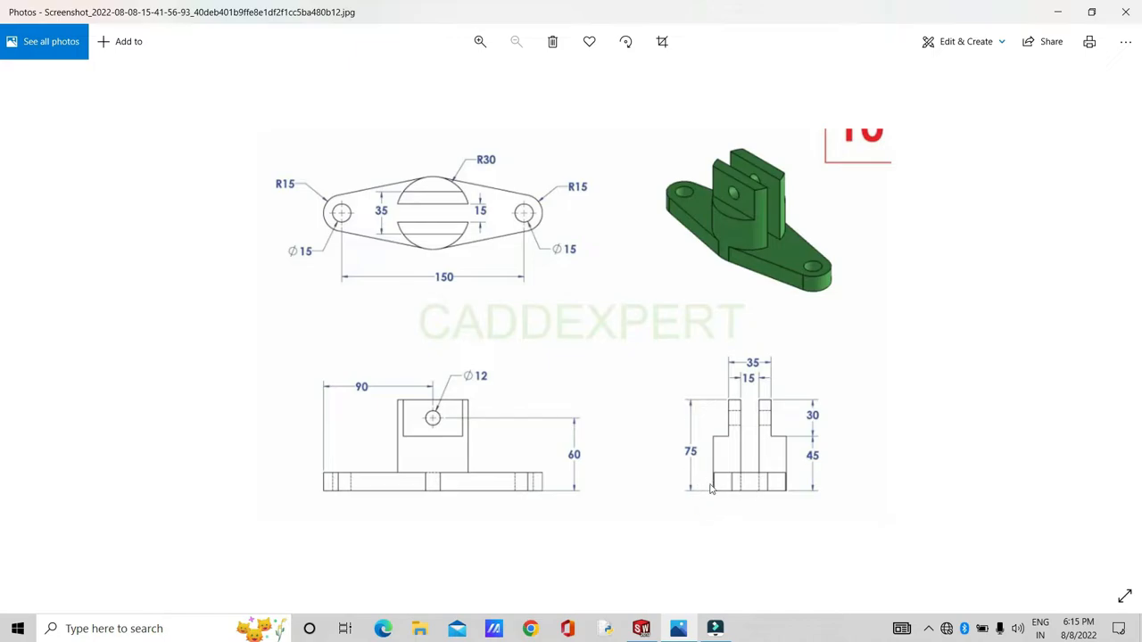
left_click(622, 589)
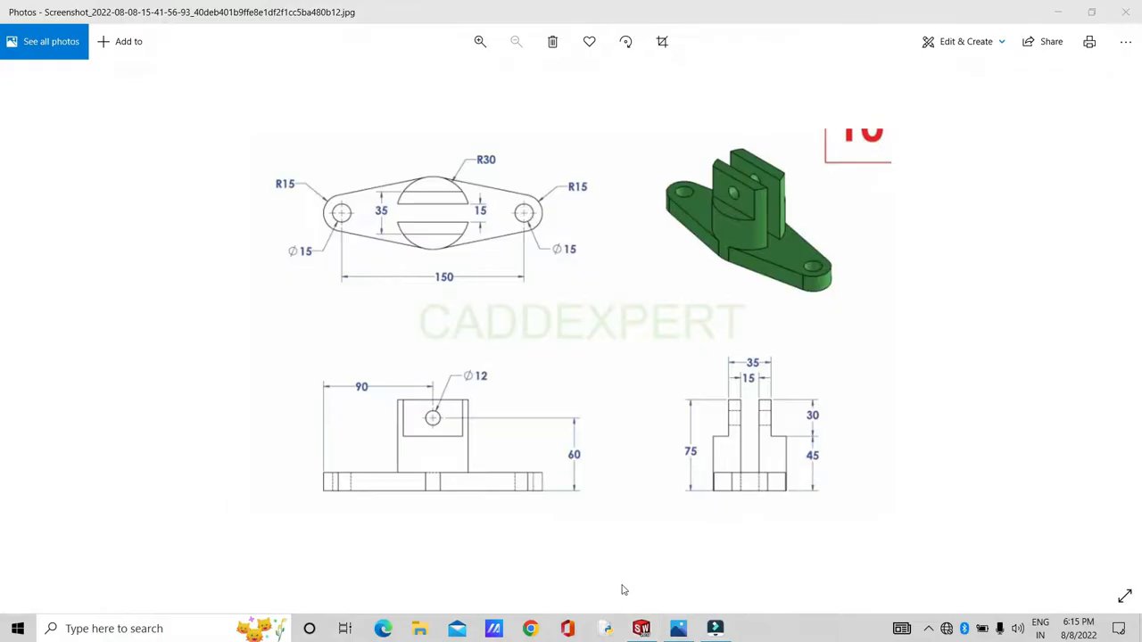
left_click(620, 341)
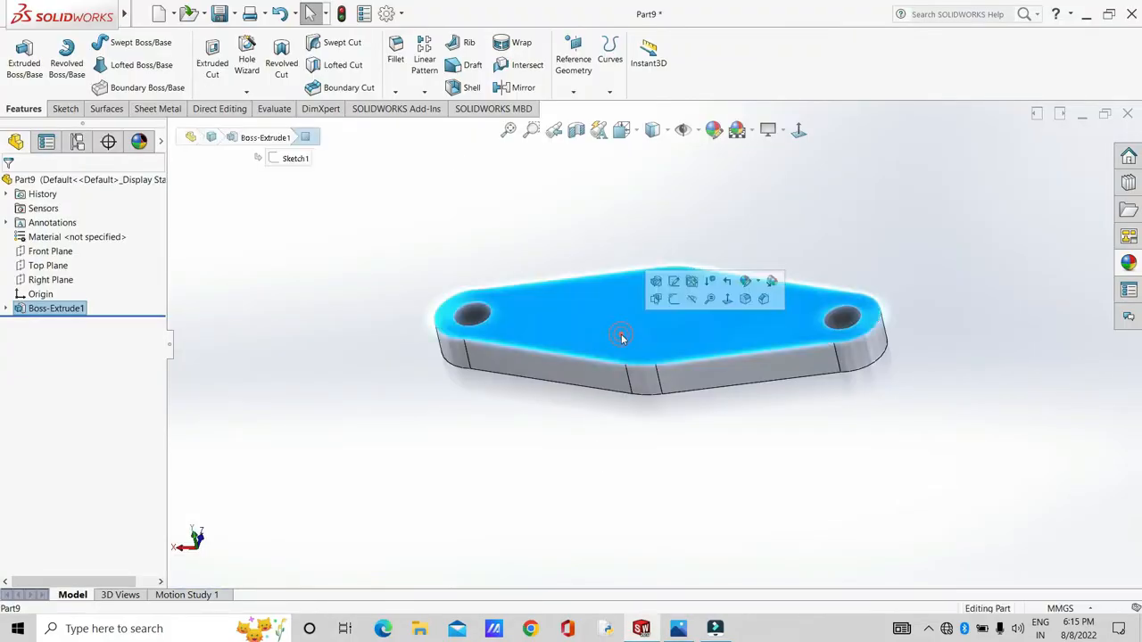
left_click(685, 307)
left_click(799, 129)
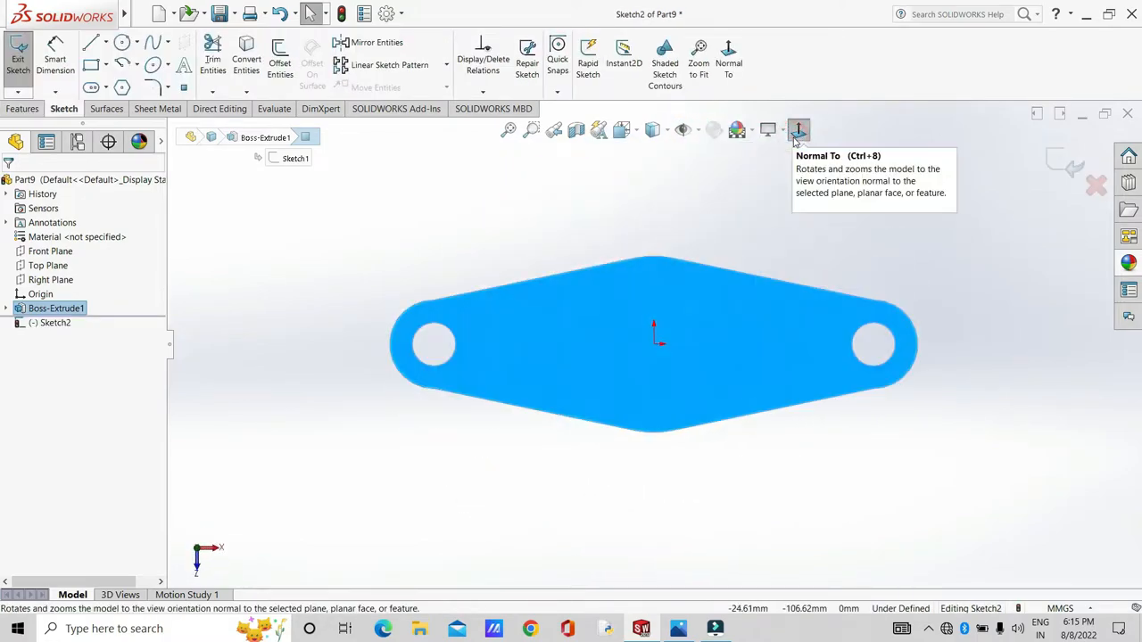
left_click(122, 42)
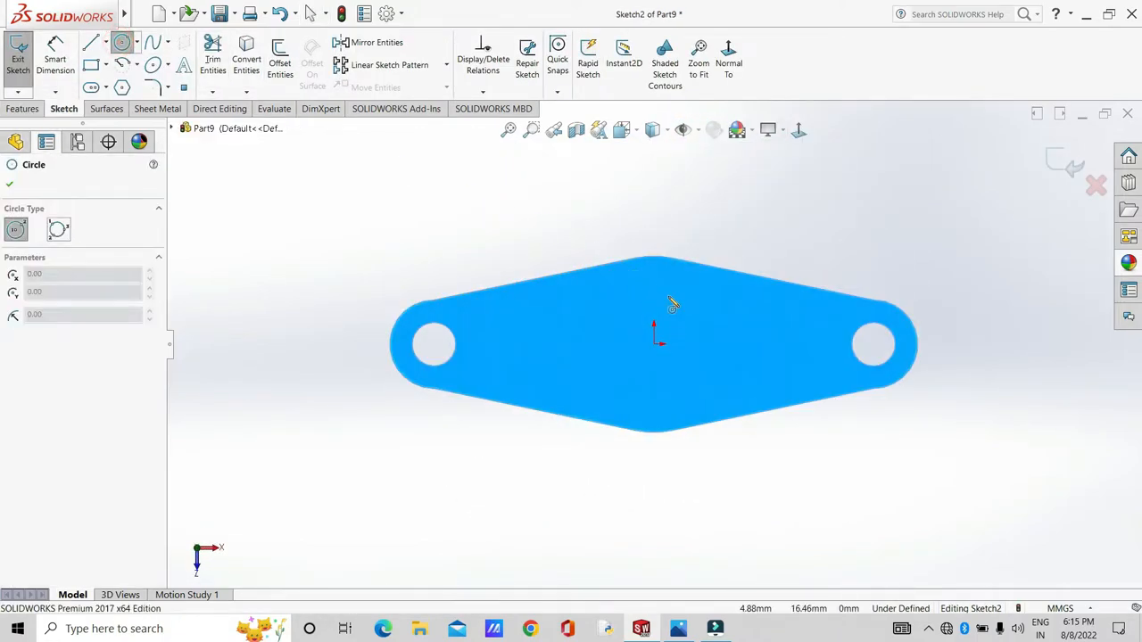
left_click(656, 345)
left_click(713, 404)
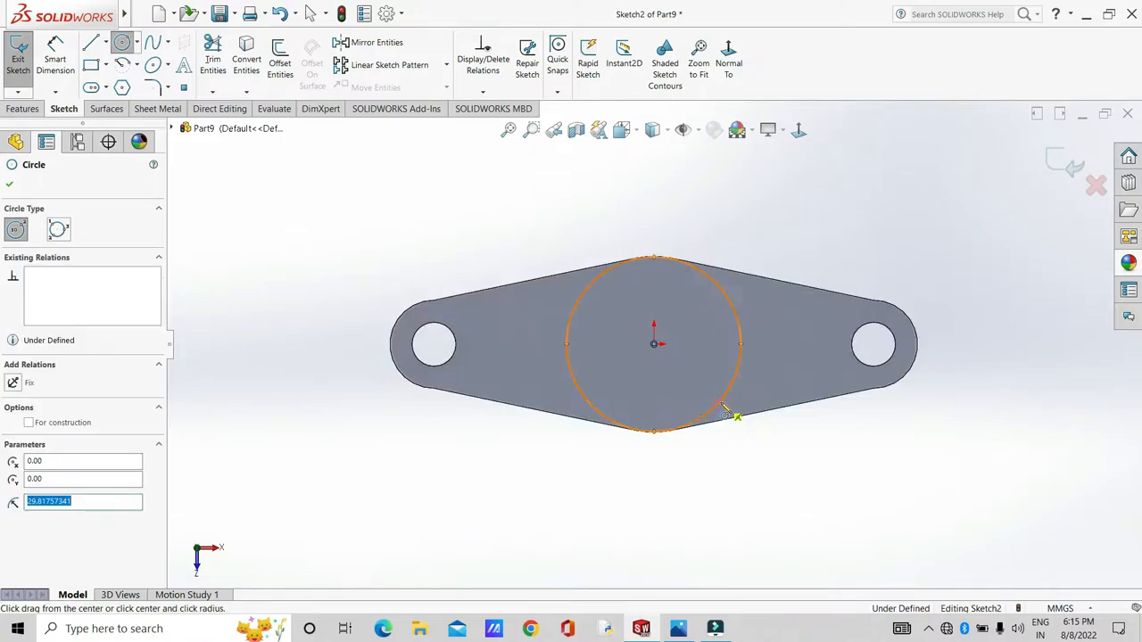
- Dimension the new circle's diameter as 60 mm, placing the dimension beside the circle
left_click(55, 75)
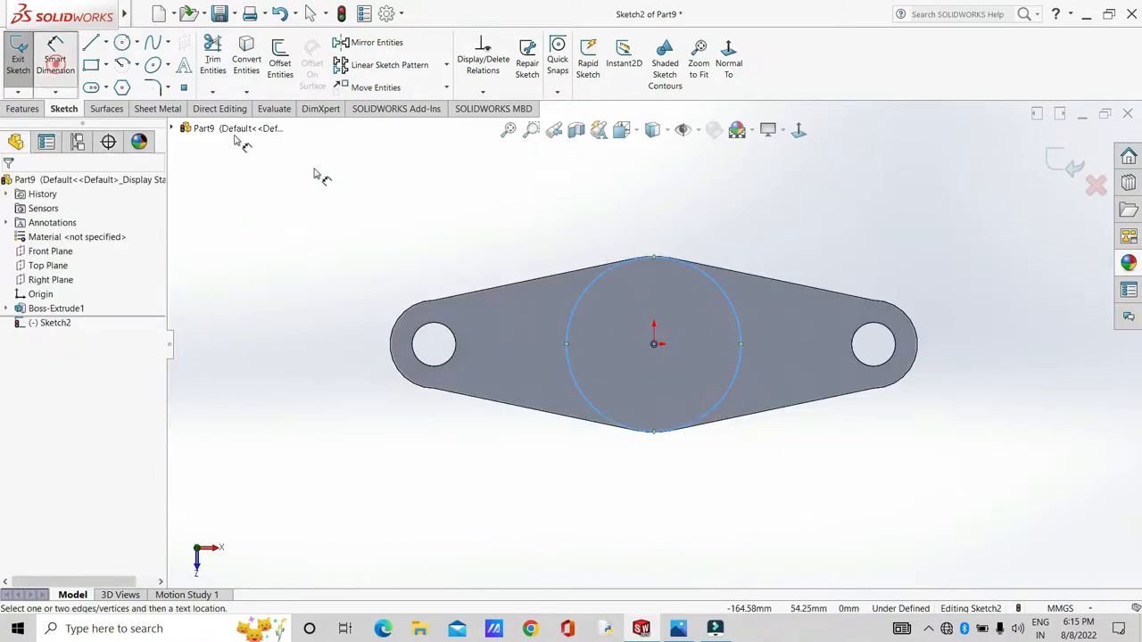
left_click(740, 369)
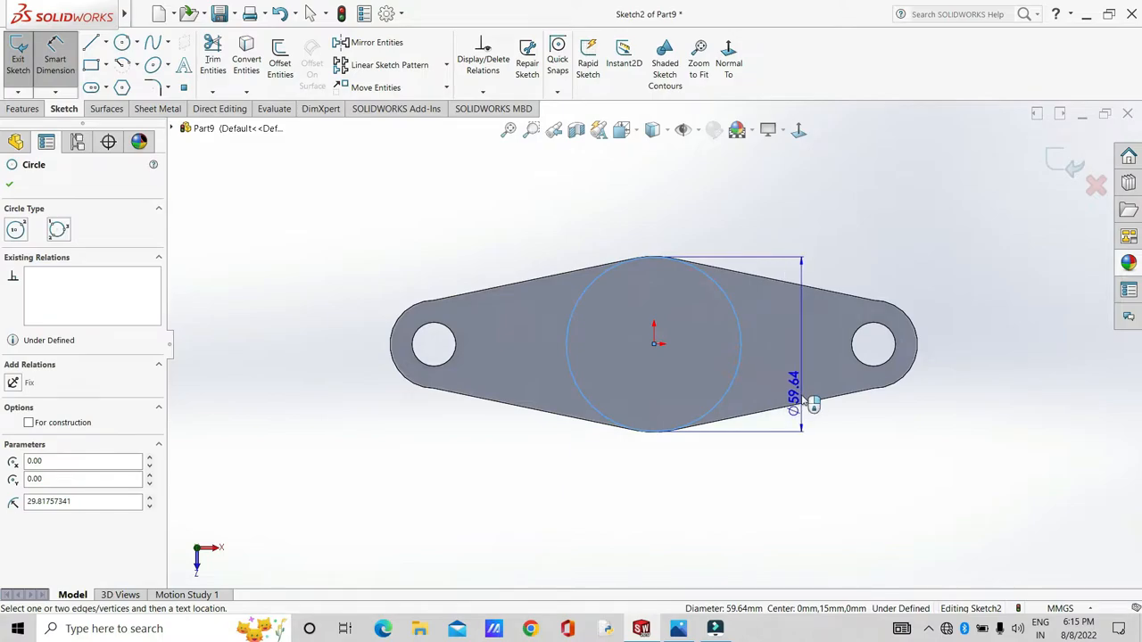
left_click(801, 400)
type("60")
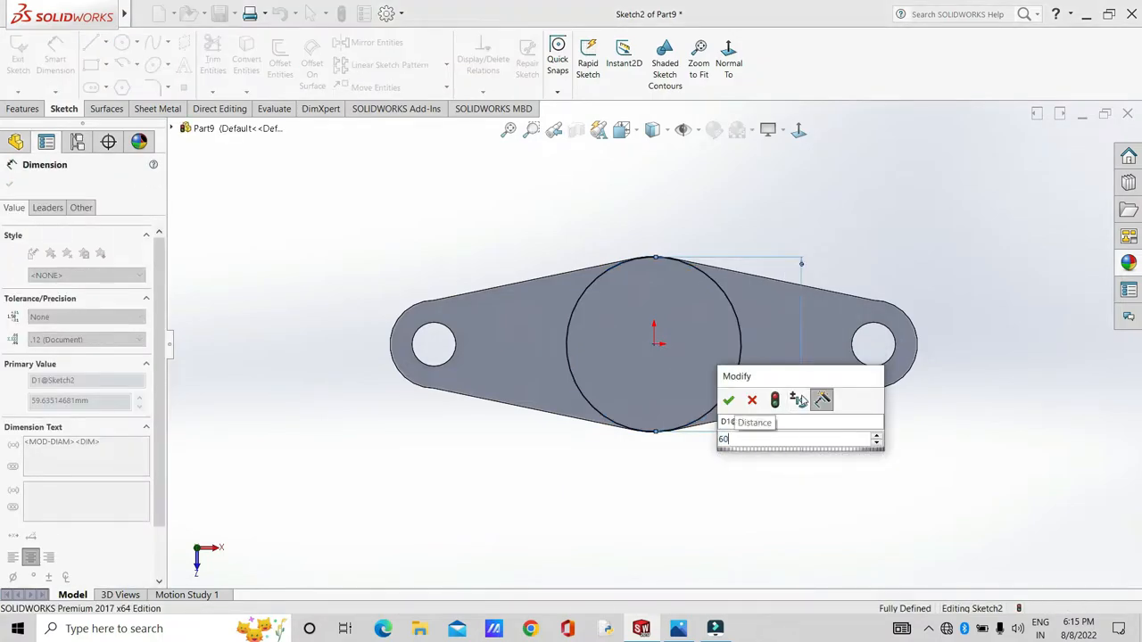
key("Return")
left_click(503, 275)
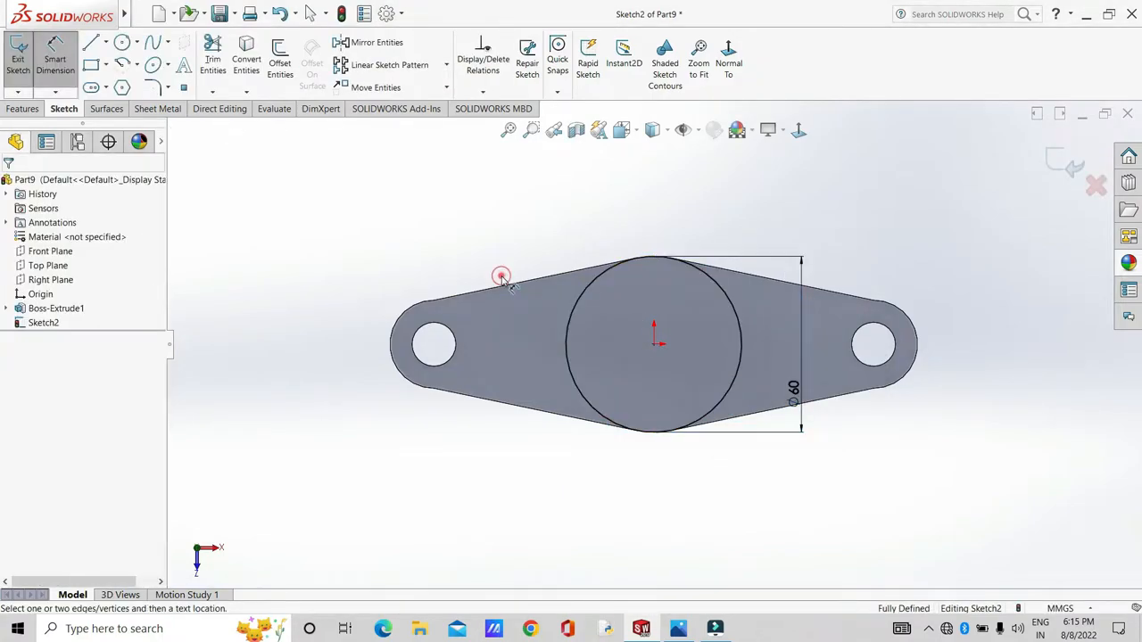
- Extrude the 60 mm circle sketch on the base plate upward 60 mm as a blind boss
left_click(22, 108)
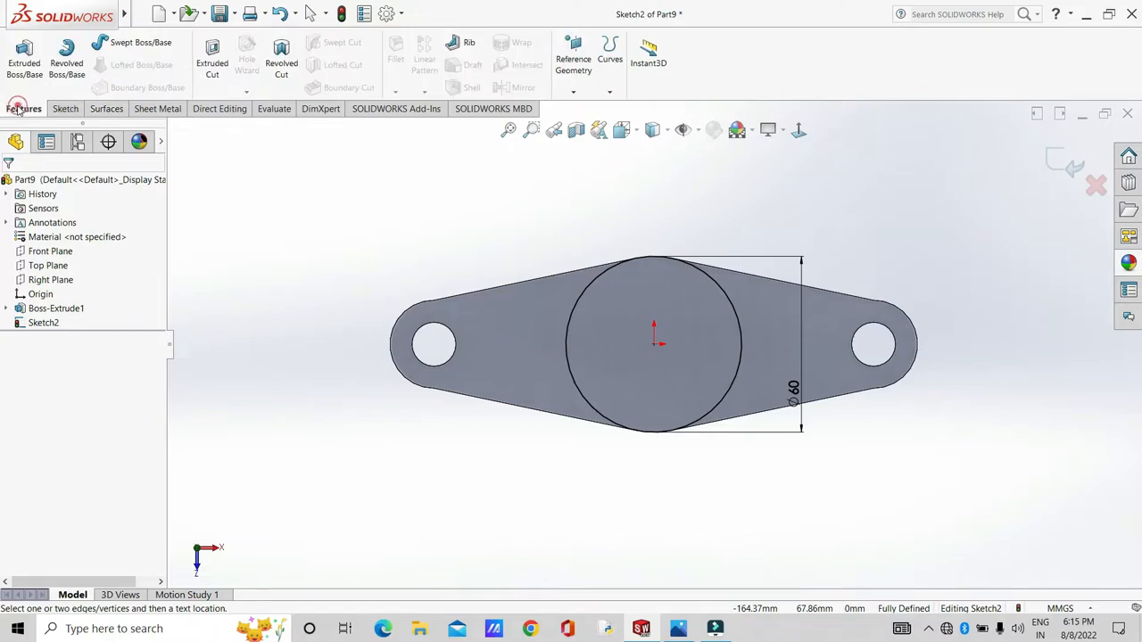
left_click(24, 61)
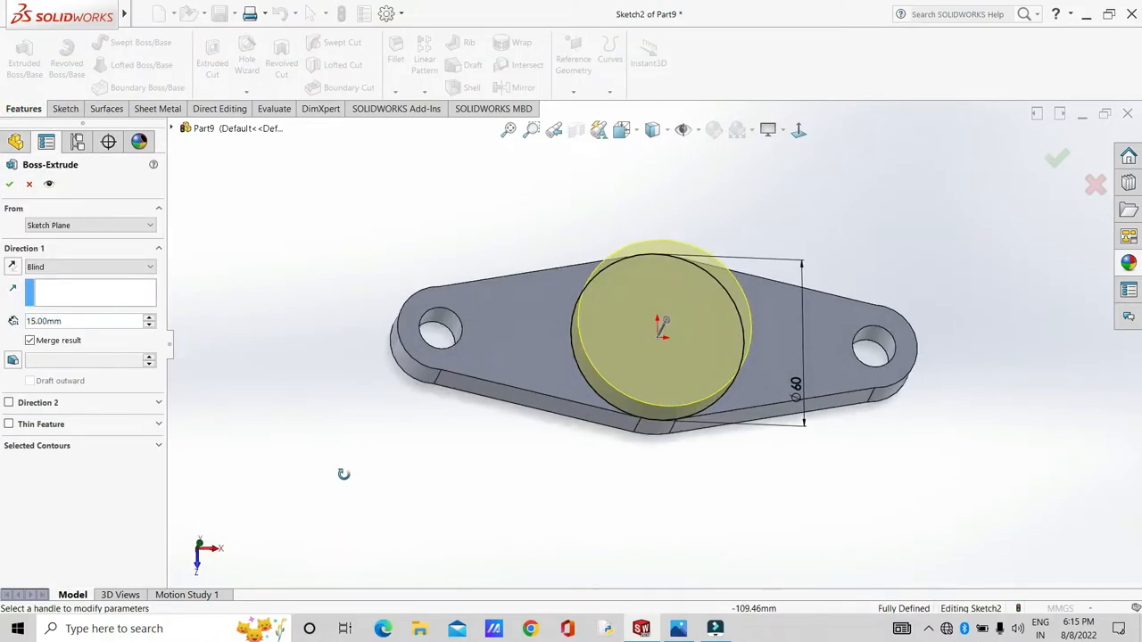
left_click(83, 323)
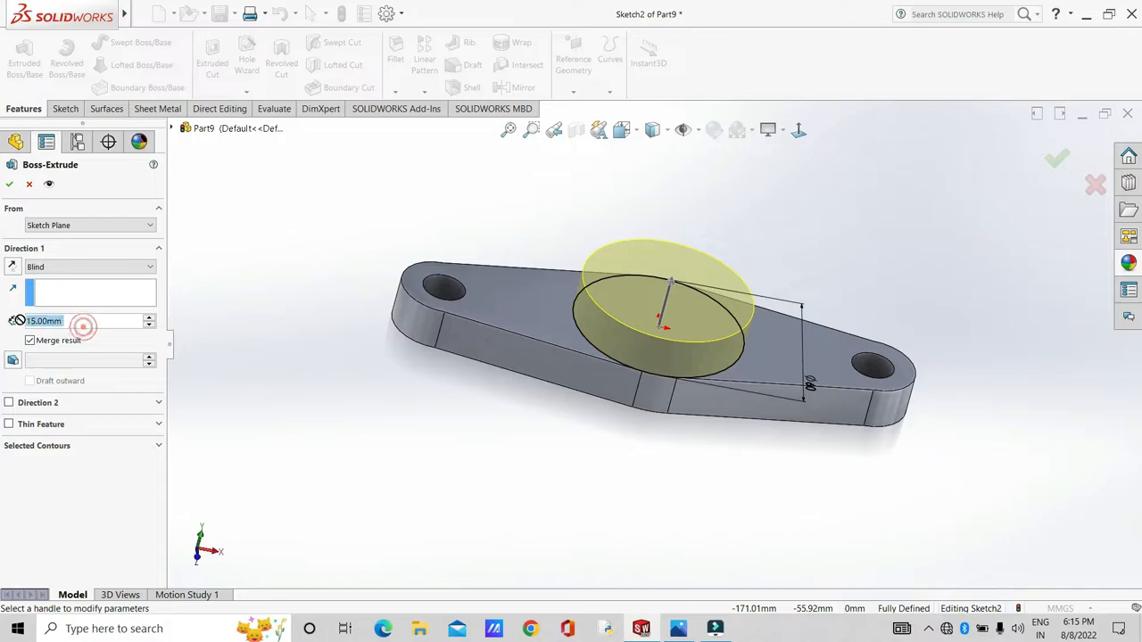
type("60")
key("Return")
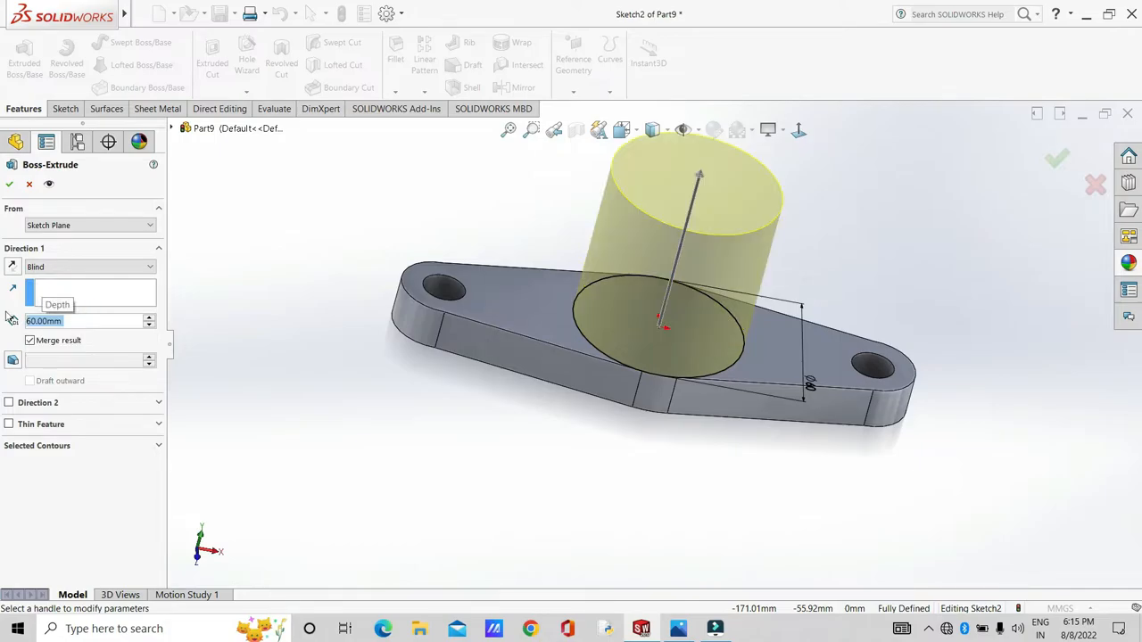
left_click(9, 183)
middle_click_drag(600, 429, 754, 459)
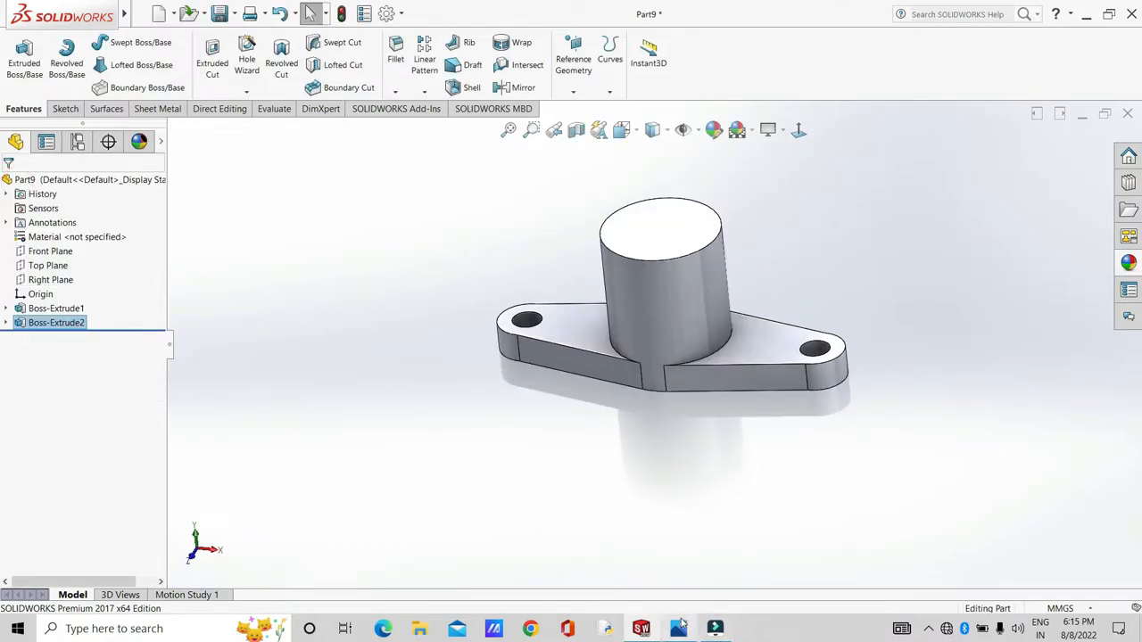
- Check the slot dimensions in the Photos reference drawing, and start a sketch on the cylindrical boss's top face in SOLIDWORKS
mouse_move(679, 630)
left_click(671, 563)
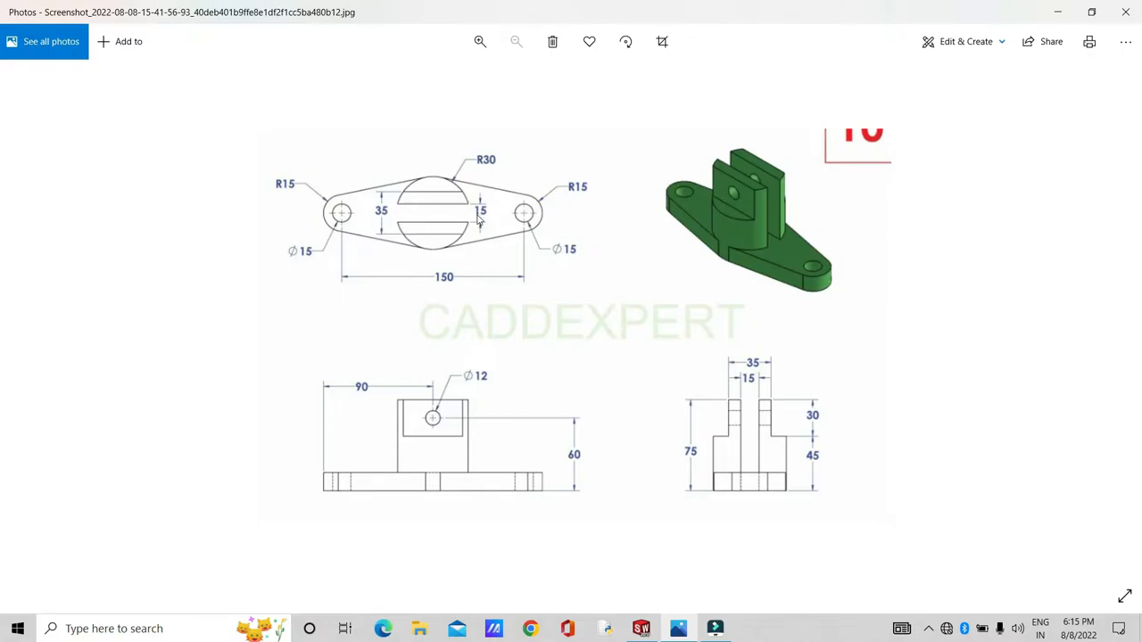
mouse_move(644, 632)
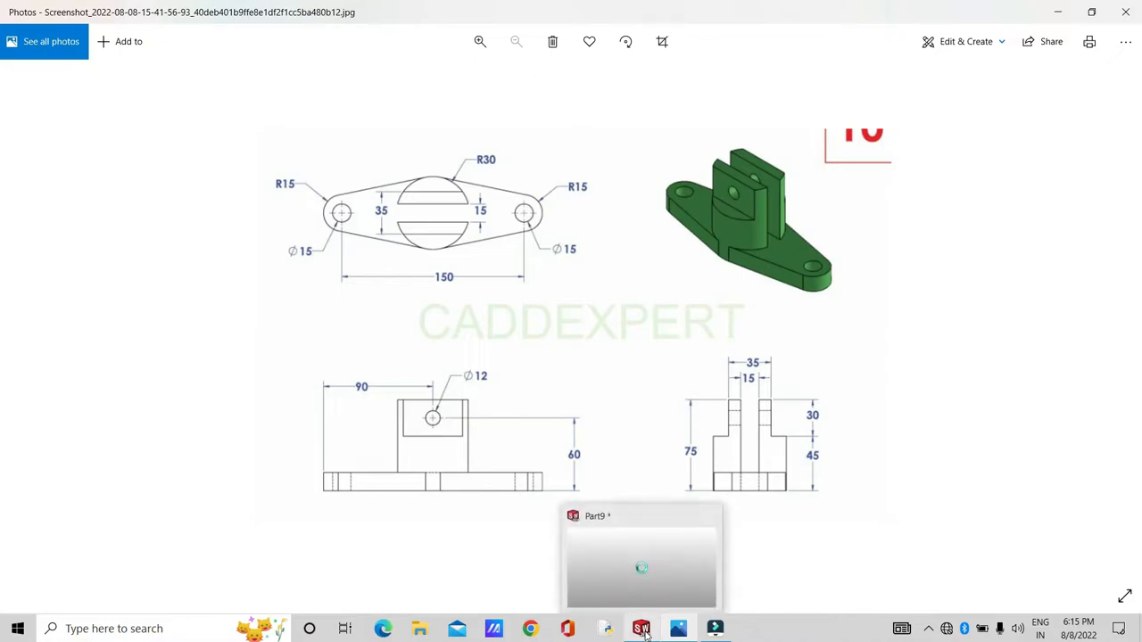
left_click(641, 582)
mouse_move(618, 331)
middle_mouse_down()
mouse_move(619, 405)
mouse_move(687, 311)
middle_mouse_up()
scroll(682, 285, "down", 3)
left_click(676, 259)
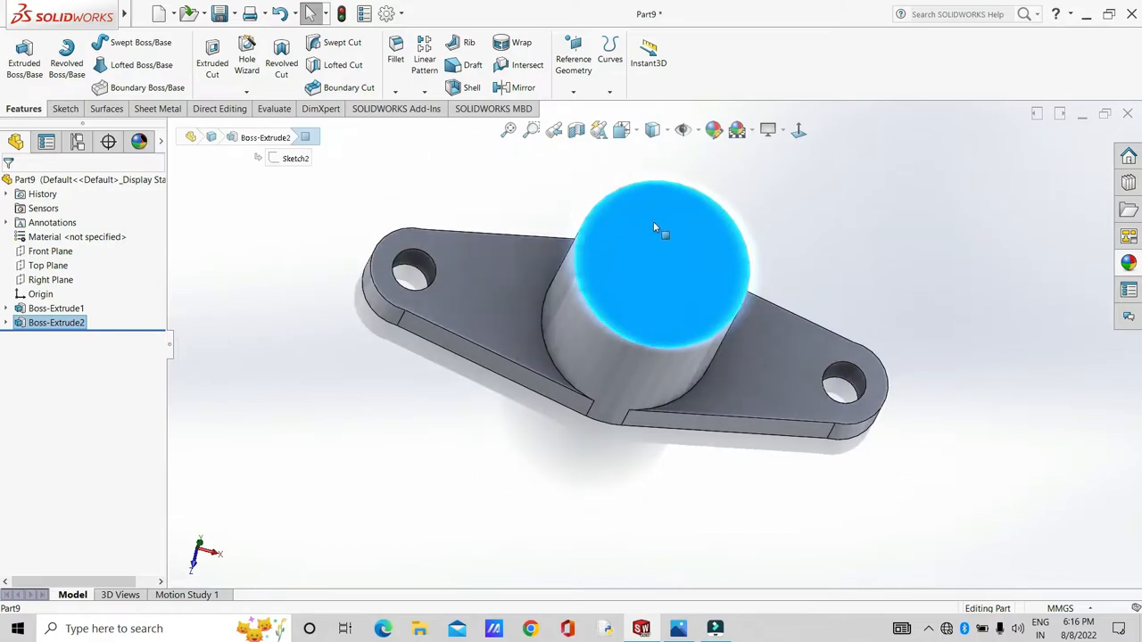
right_click(651, 225)
left_click(688, 220)
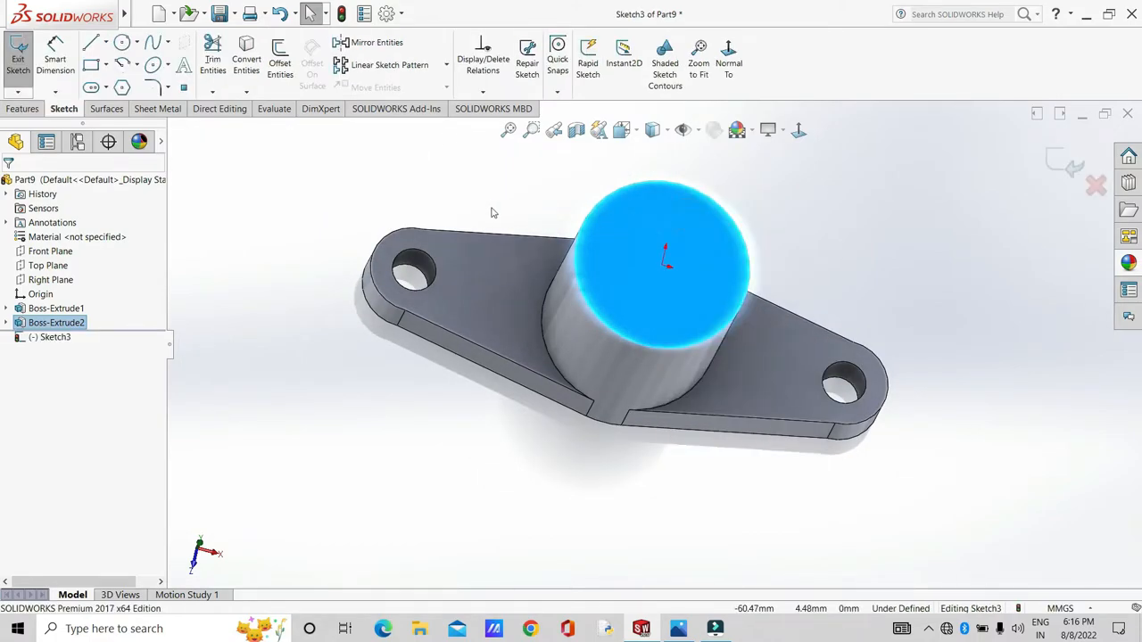
- Convert the circular edge of the boss's top face into sketch geometry
left_click(380, 176)
left_click(634, 237)
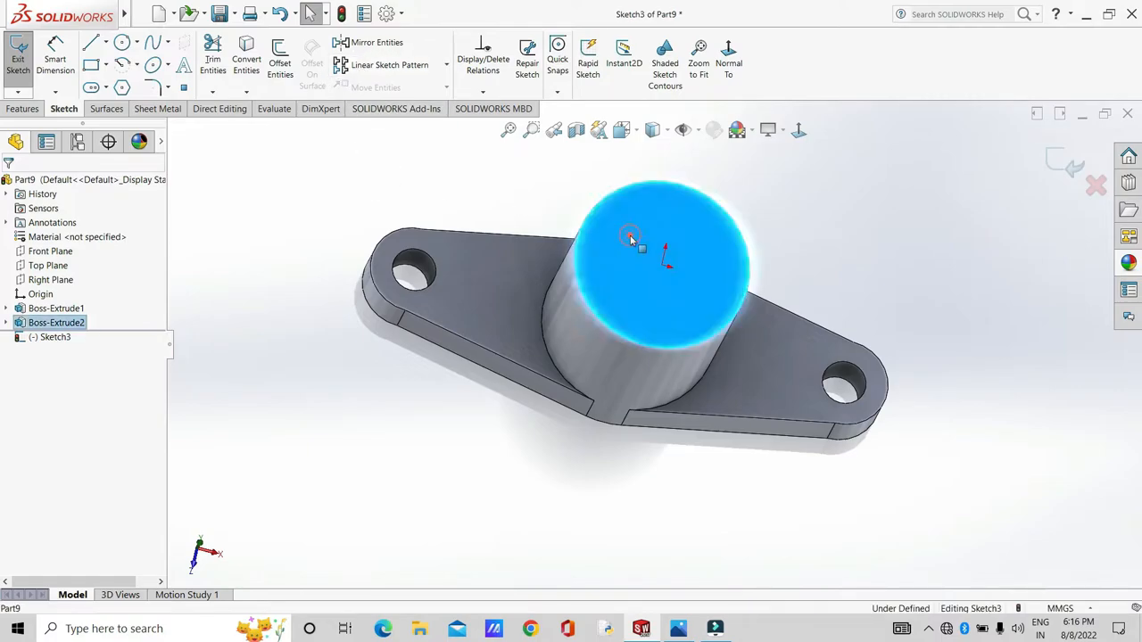
left_click(247, 64)
- Sketch a horizontal centerline about 110 mm long through the origin, extending past both sides of the boss circle
left_click(798, 129)
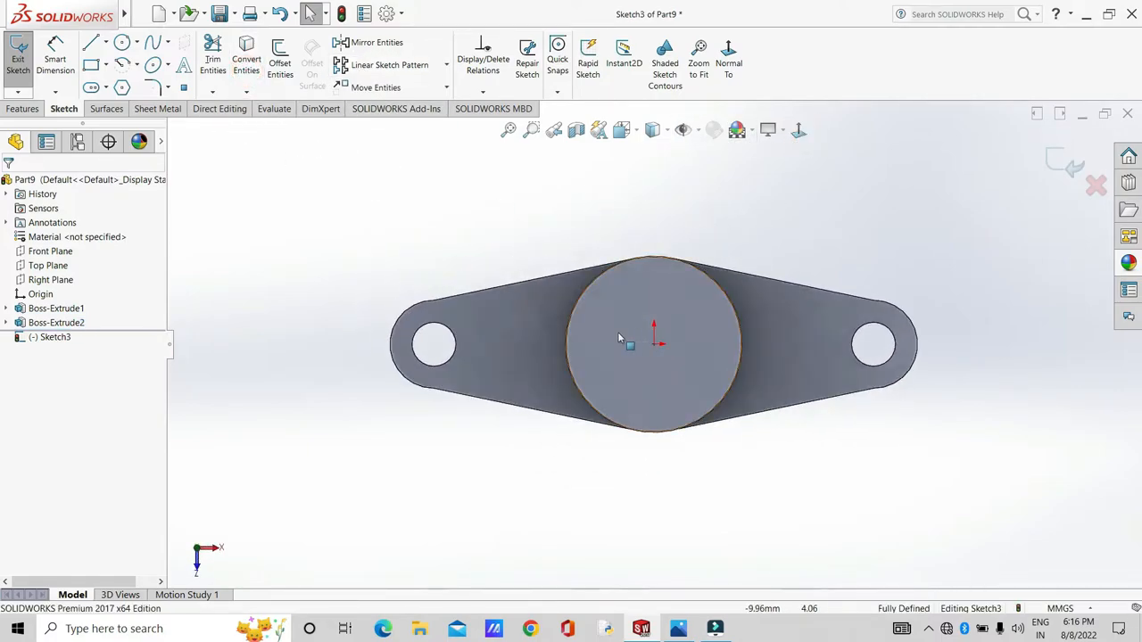
scroll(625, 339, "down", 3)
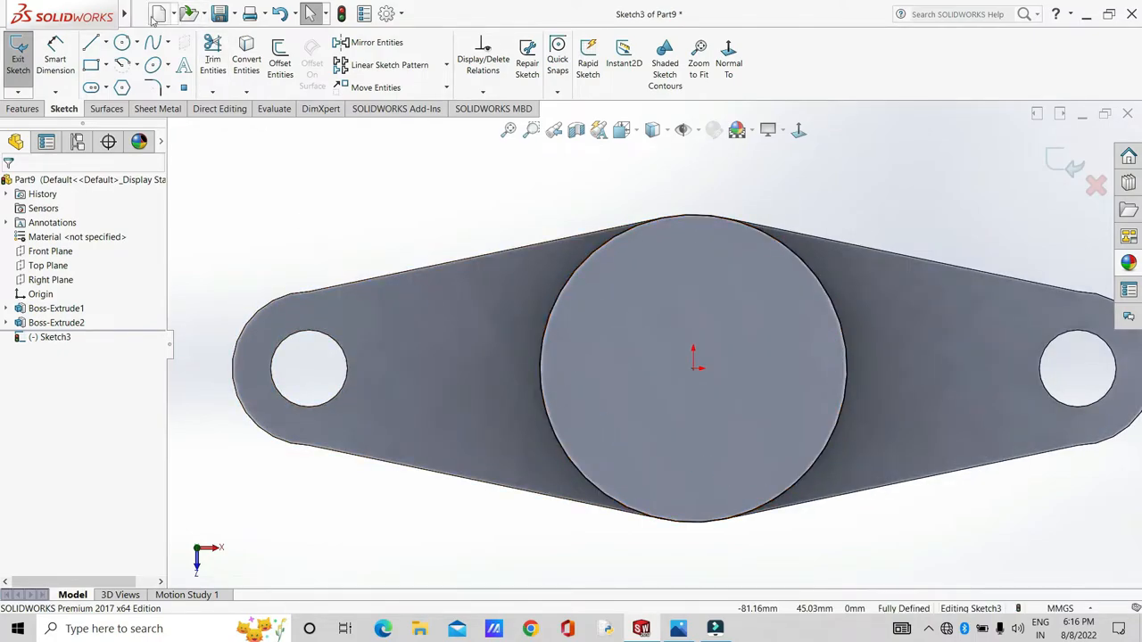
left_click(106, 43)
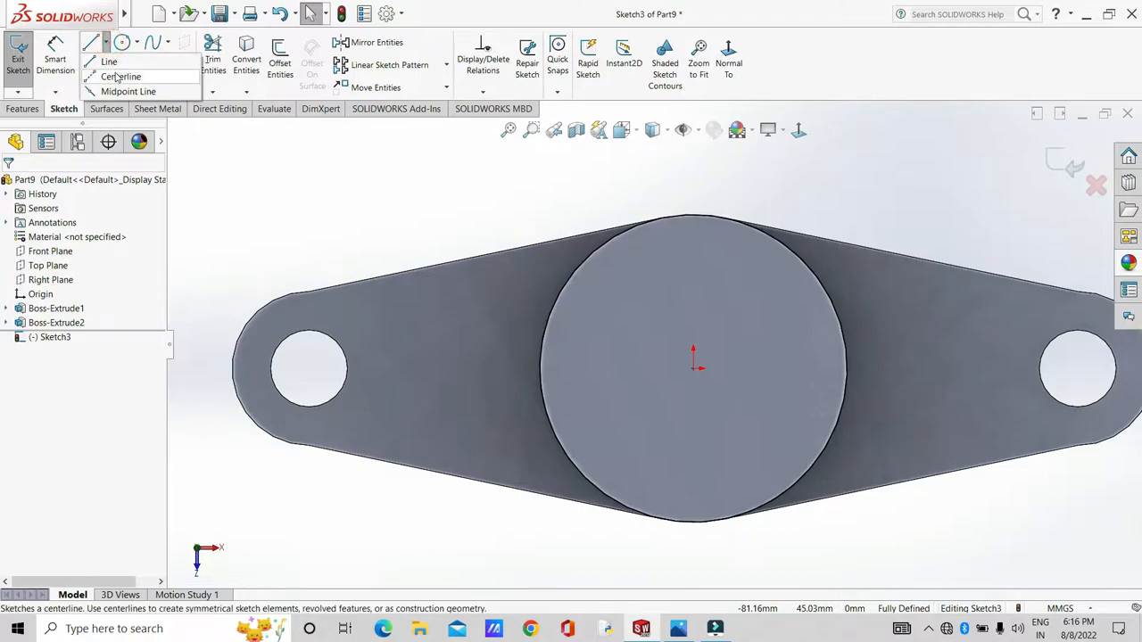
left_click(114, 75)
left_click(396, 369)
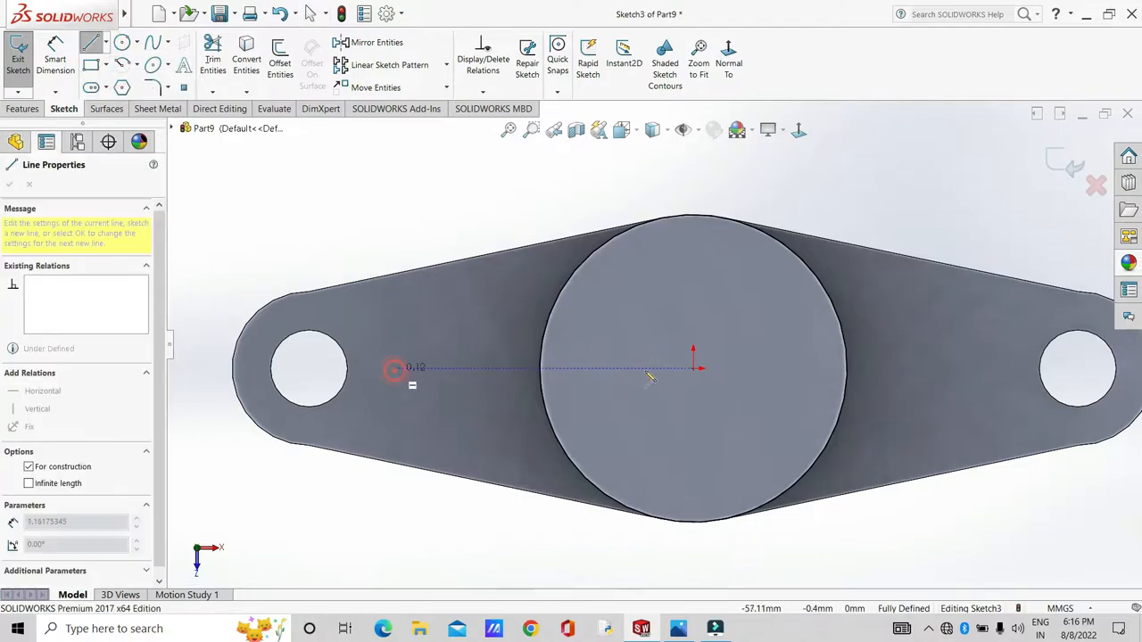
left_click(958, 370)
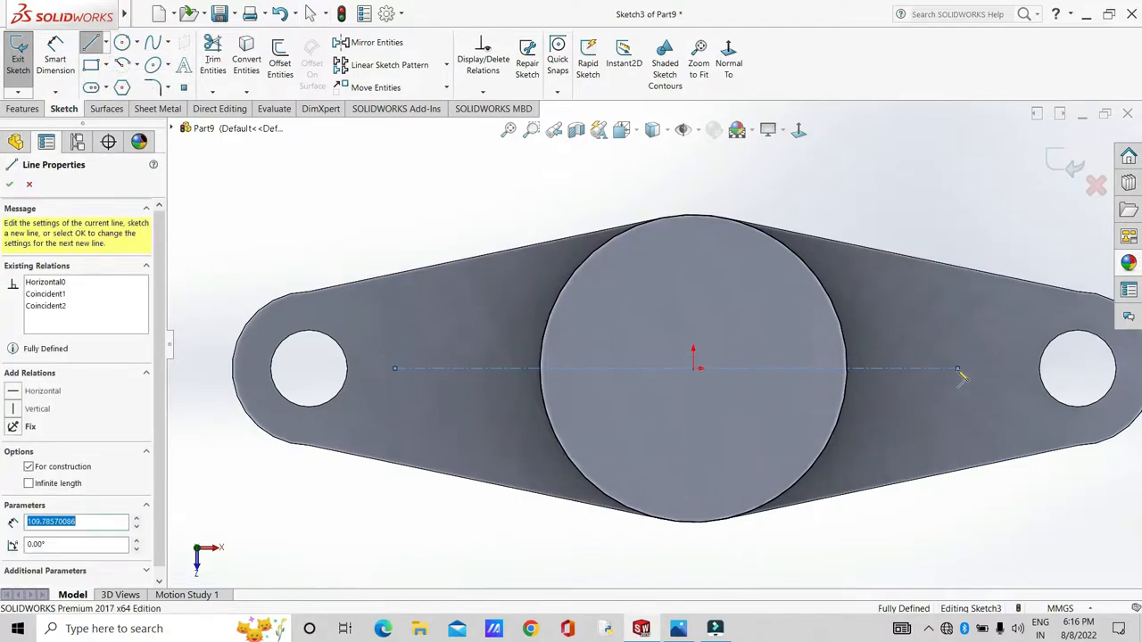
key("Escape")
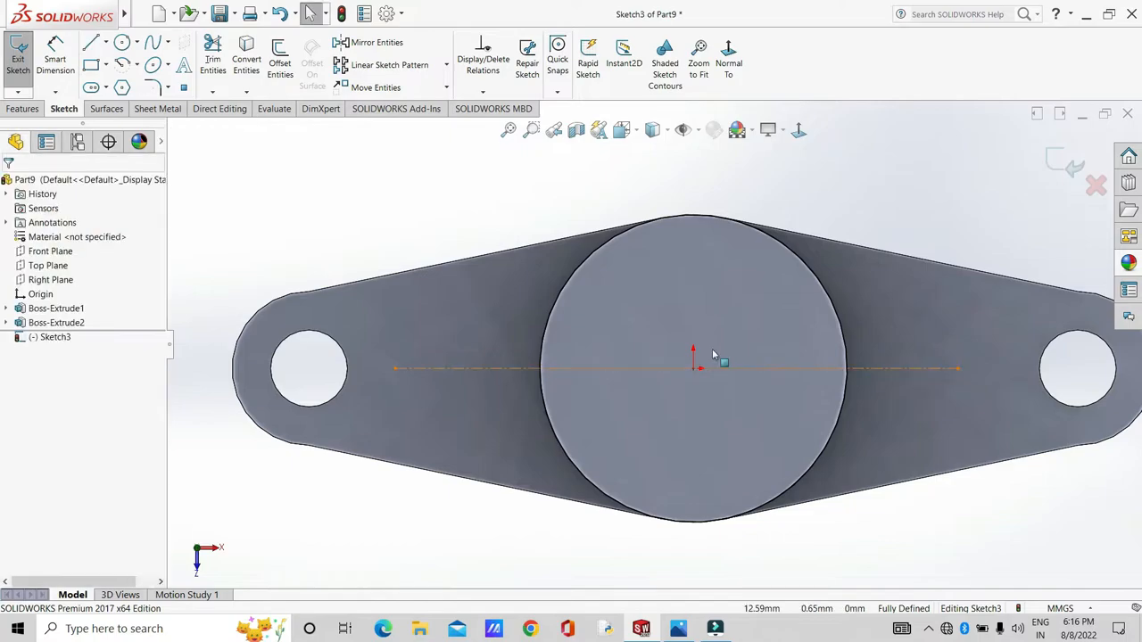
- Sketch a horizontal line about 57.8 mm long across the boss circle, just above the centerline, with both ends on the circle
left_click(89, 43)
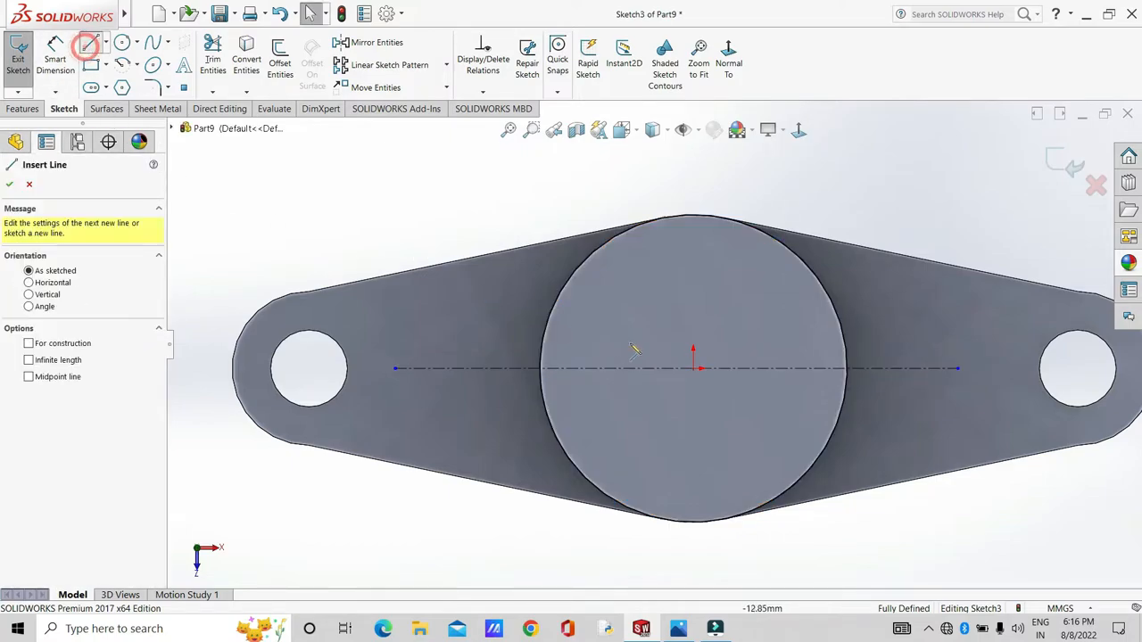
left_click(544, 326)
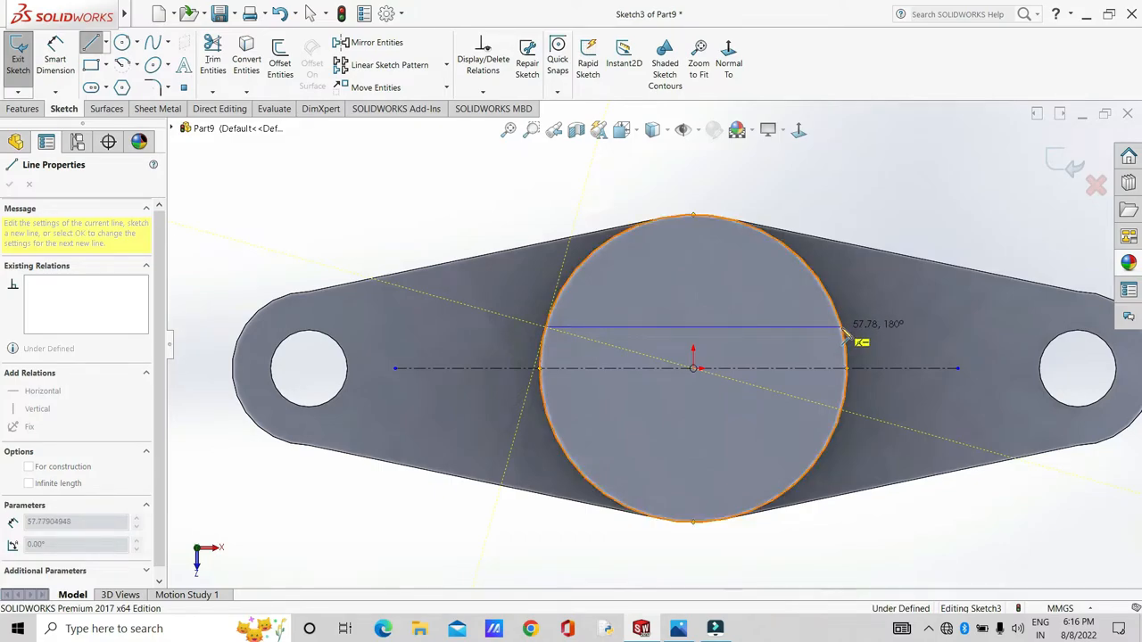
left_click(841, 328)
key("Escape")
- Dimension the distance between the horizontal line and the centerline as 15/2 mm
left_click(47, 65)
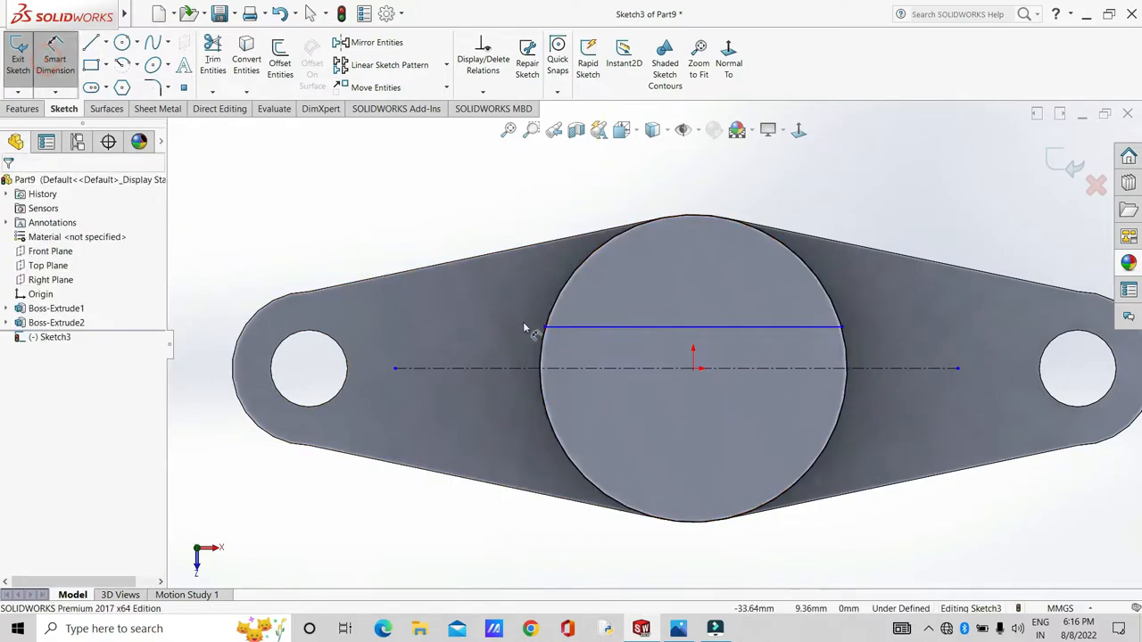
left_click(586, 369)
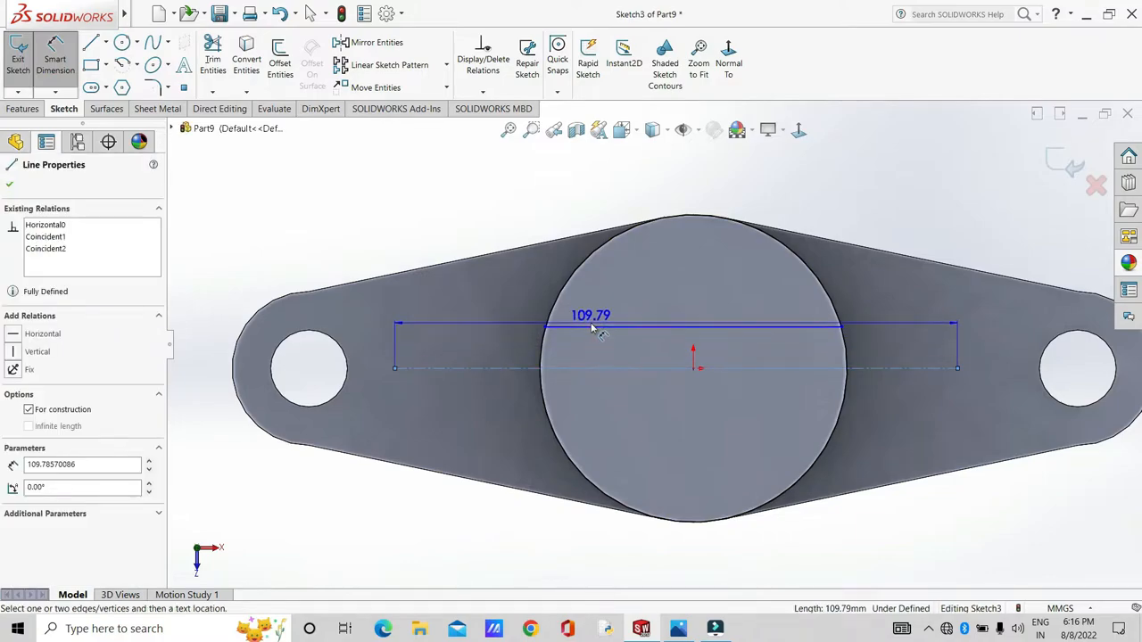
left_click(575, 327)
left_click(455, 337)
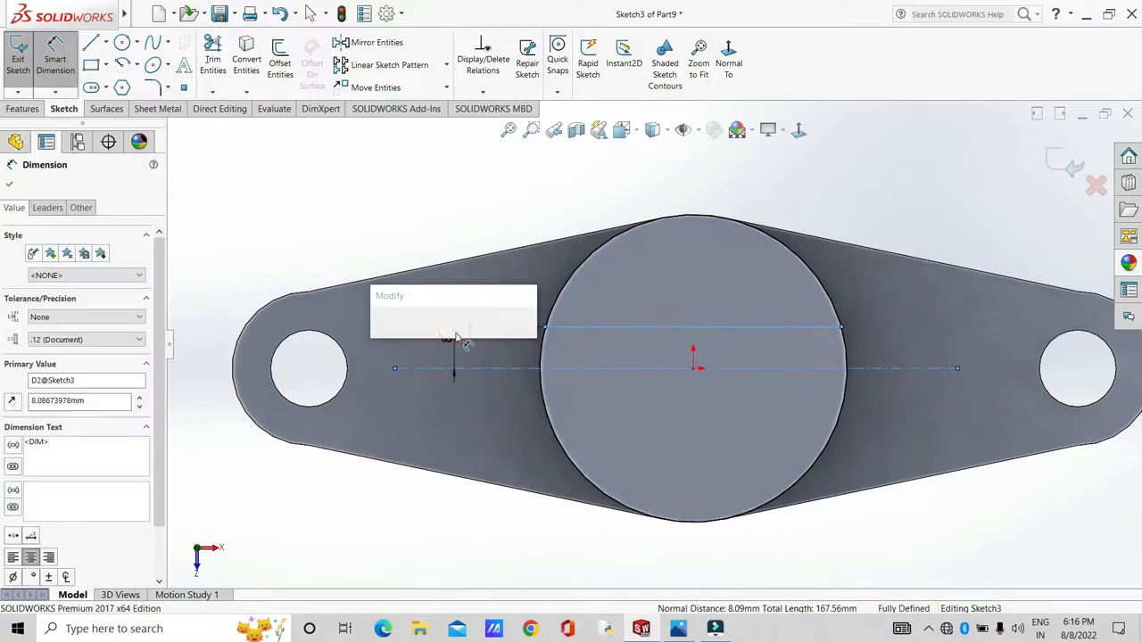
type("15/2")
key("Return")
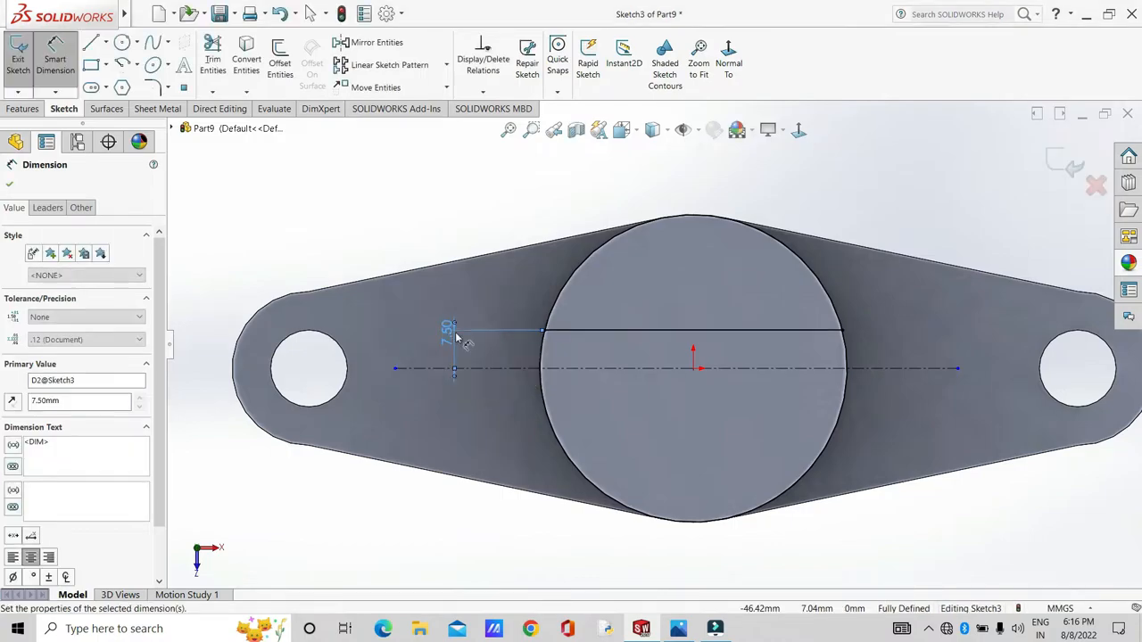
left_click(389, 241)
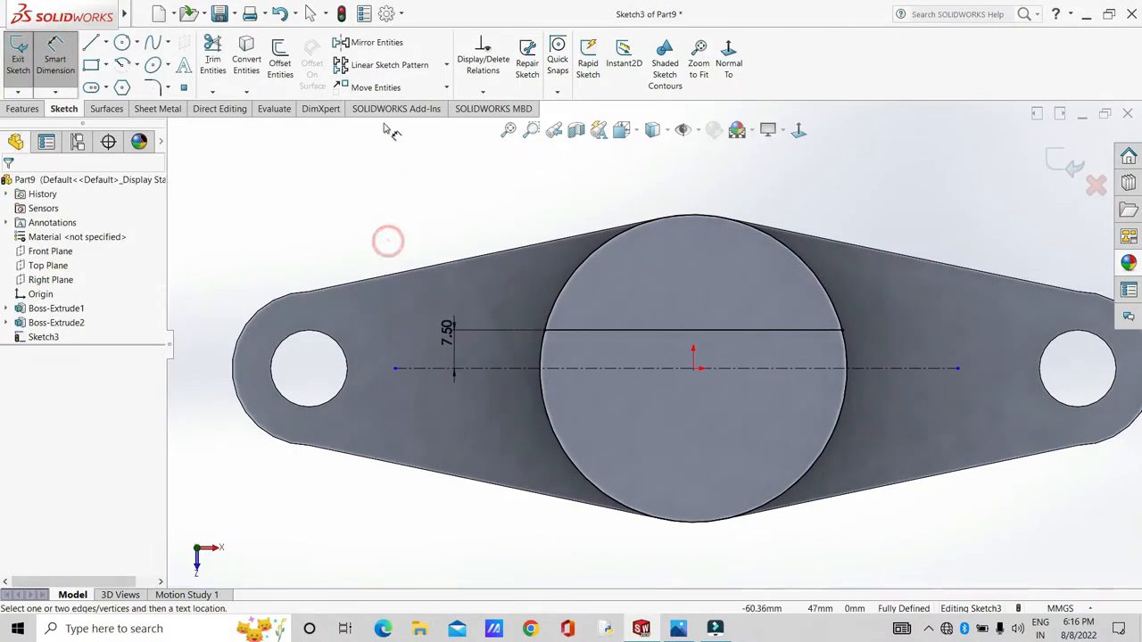
- Mirror the horizontal line about the centerline, keeping the original
left_click(370, 42)
left_click(627, 331)
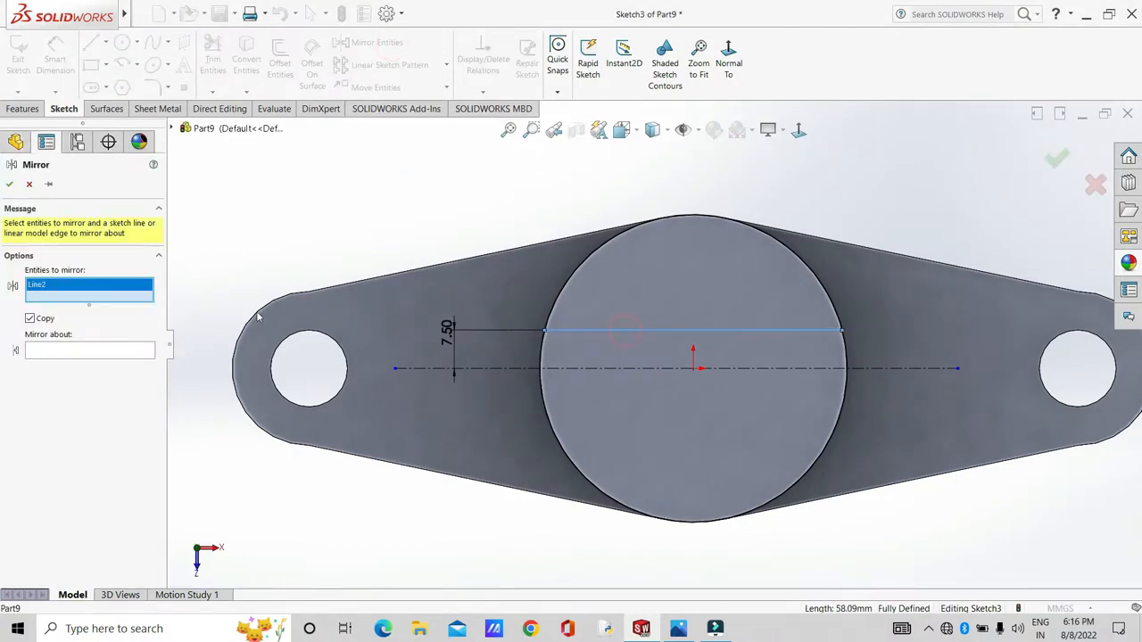
left_click(81, 353)
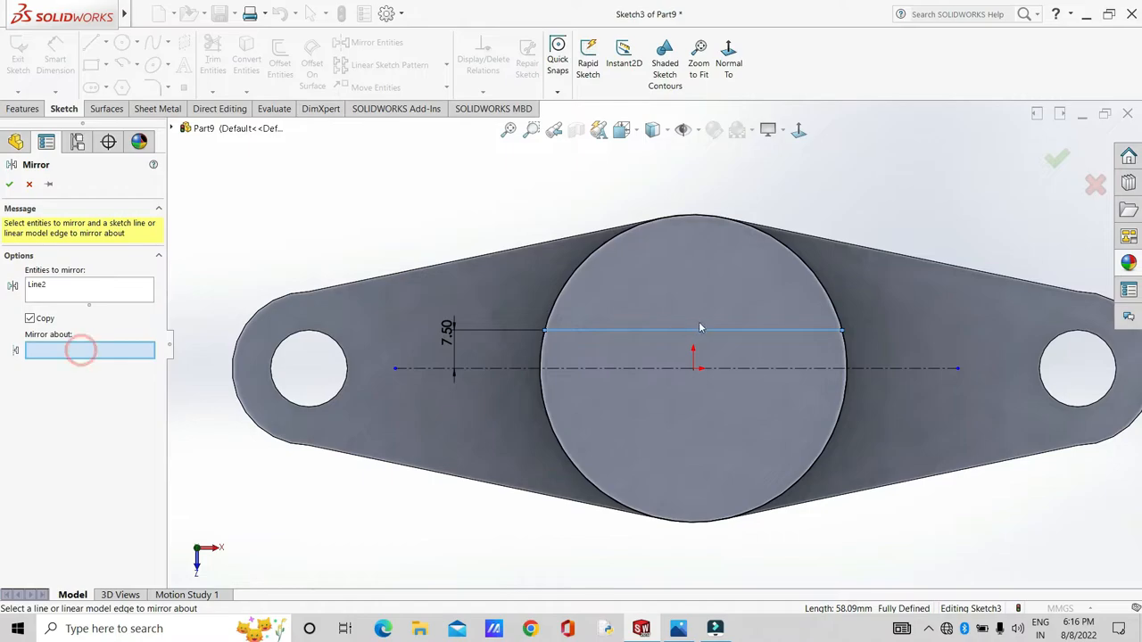
left_click(660, 369)
left_click(10, 185)
- Power trim the circle's arcs outside the two parallel lines, leaving a closed slot profile
middle_click_drag(506, 438, 530, 418)
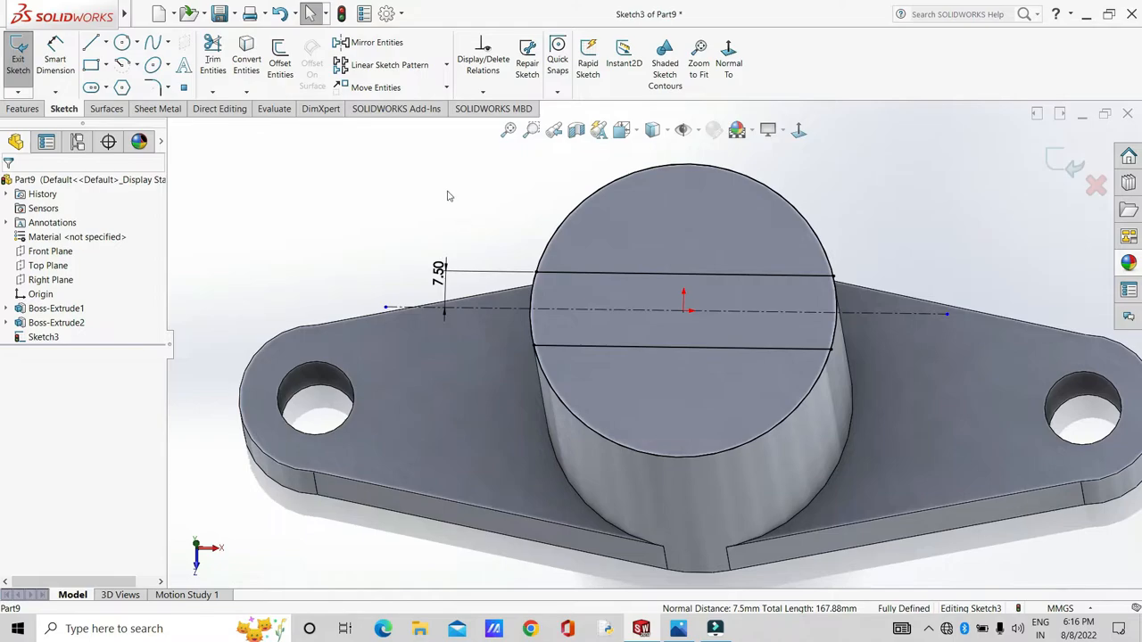
left_click(213, 57)
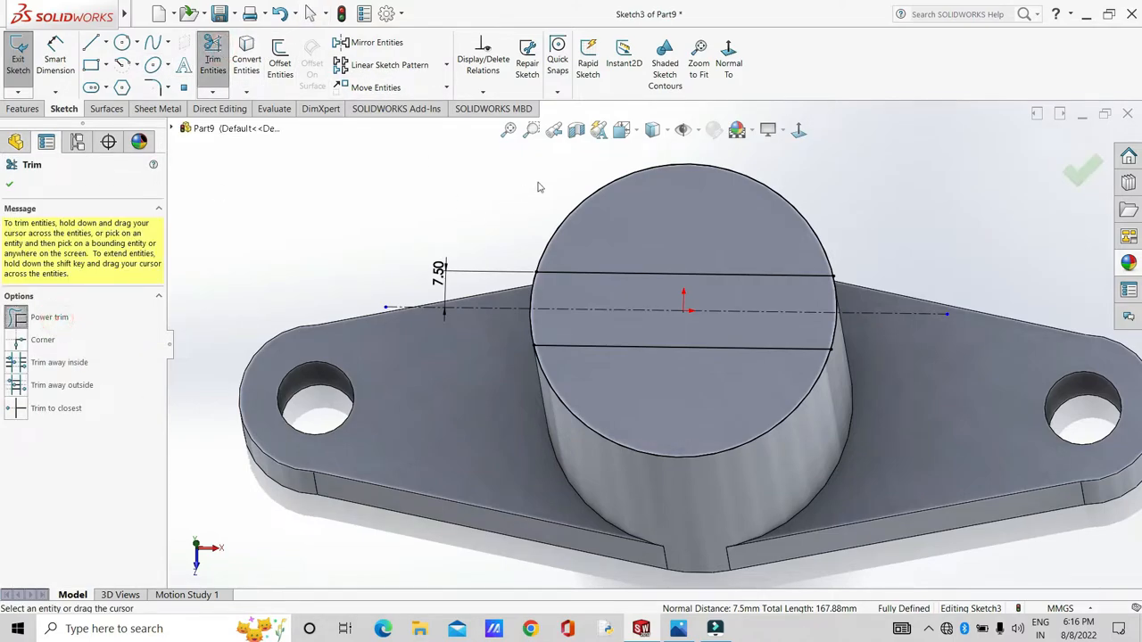
mouse_move(542, 183)
left_mouse_down()
mouse_move(913, 351)
mouse_move(770, 416)
mouse_move(718, 409)
left_mouse_up()
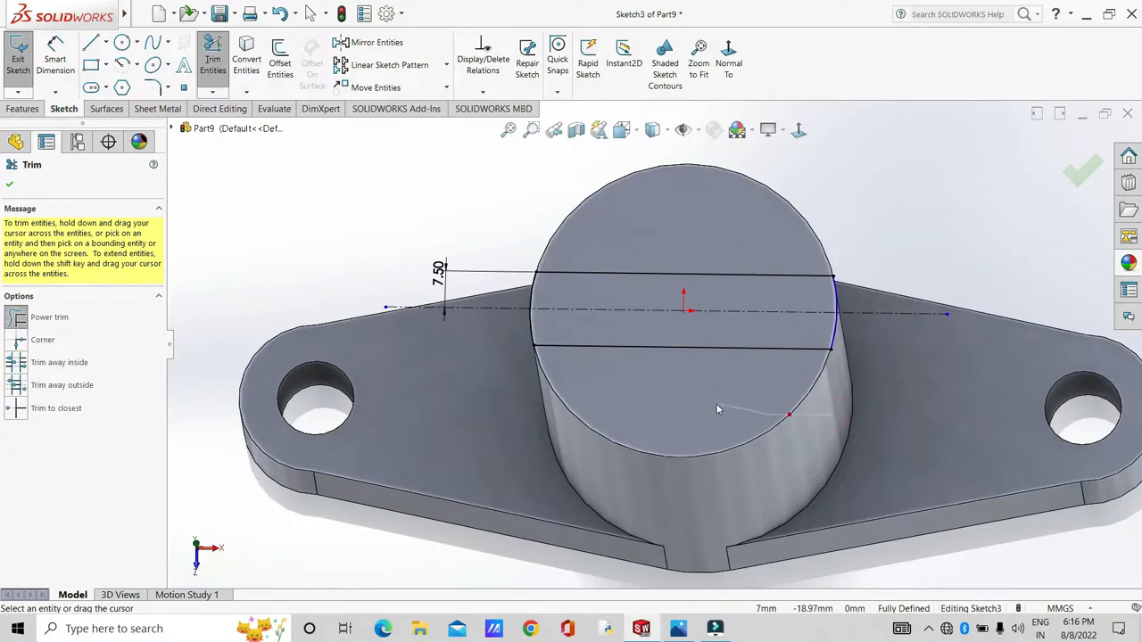
left_click(9, 185)
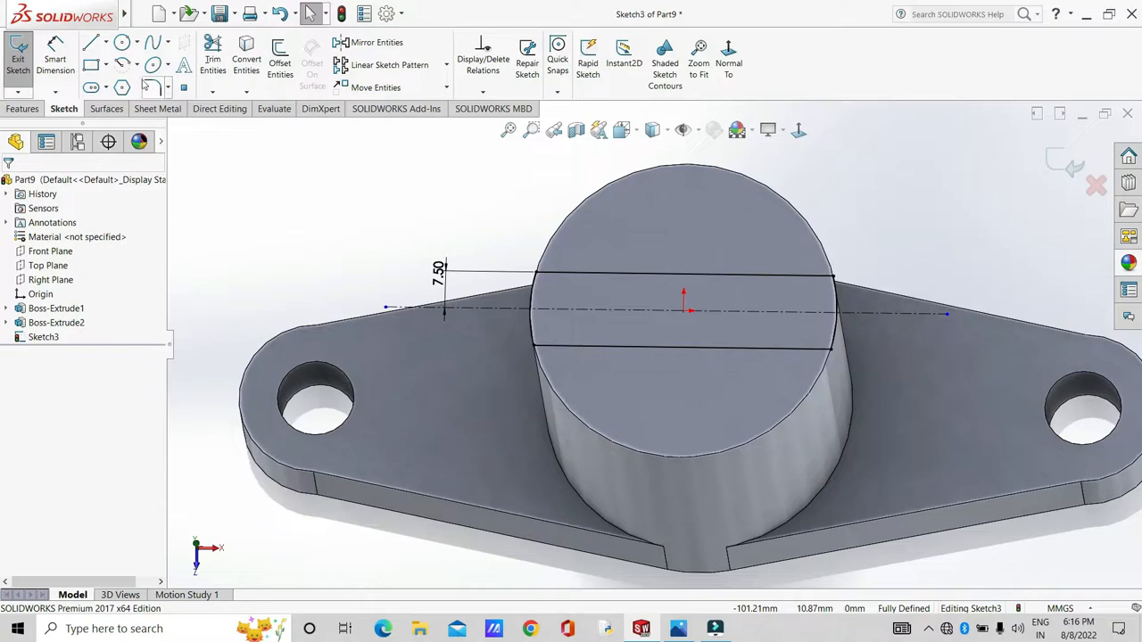
- Cut-extrude the slot profile through the boss with the Up To Surface end condition, ending at the base plate's top face
left_click(27, 110)
left_click(215, 60)
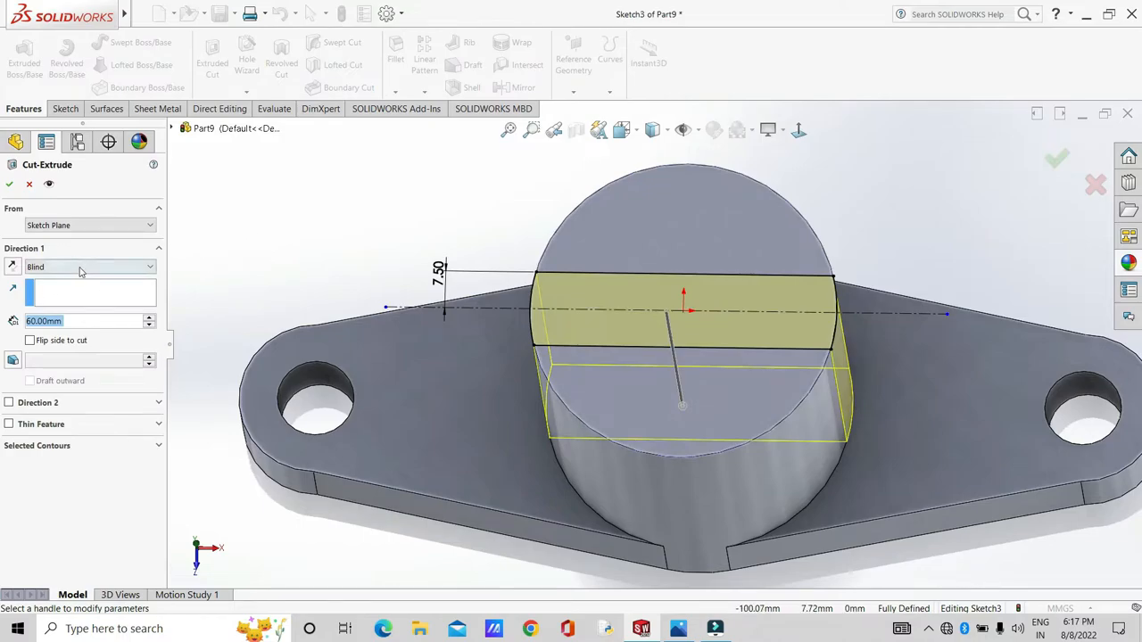
left_click(79, 268)
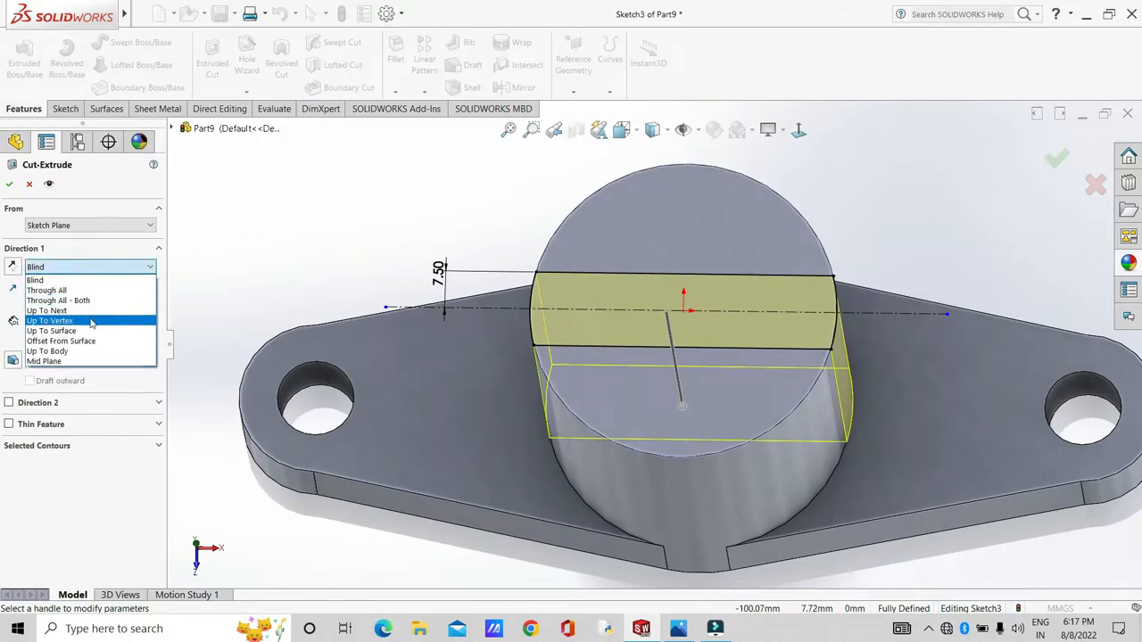
left_click(89, 331)
middle_click_drag(330, 327, 429, 342)
left_click(425, 390)
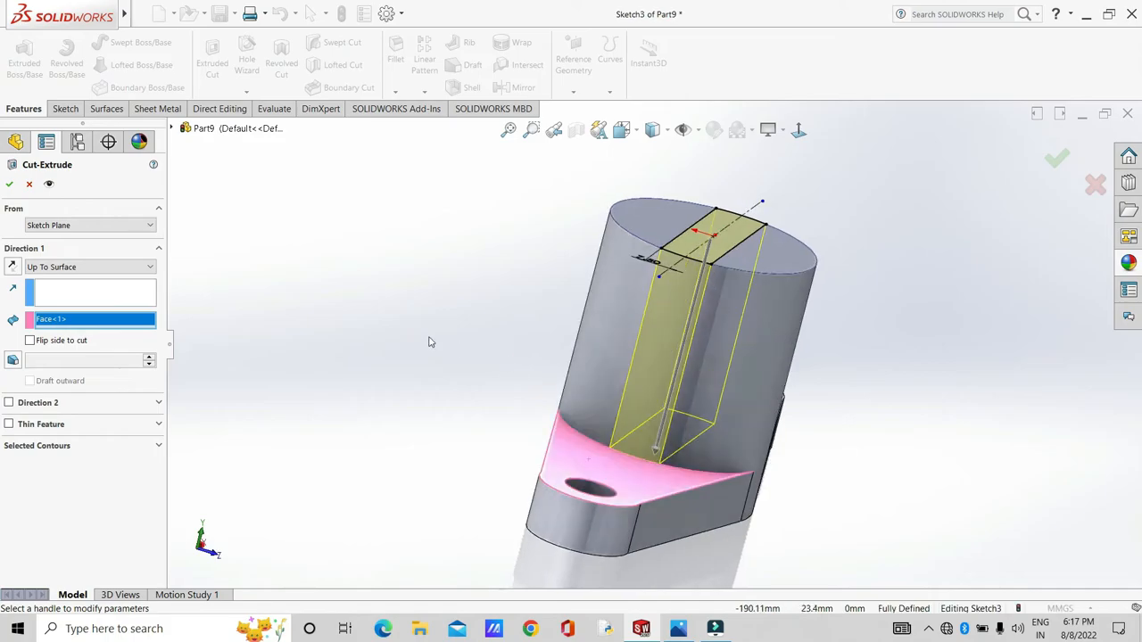
left_click(9, 184)
middle_click_drag(293, 340, 358, 292)
- Check the upright lugs' width and height dimensions in the Photos reference drawing, and switch back to SOLIDWORKS
mouse_move(689, 630)
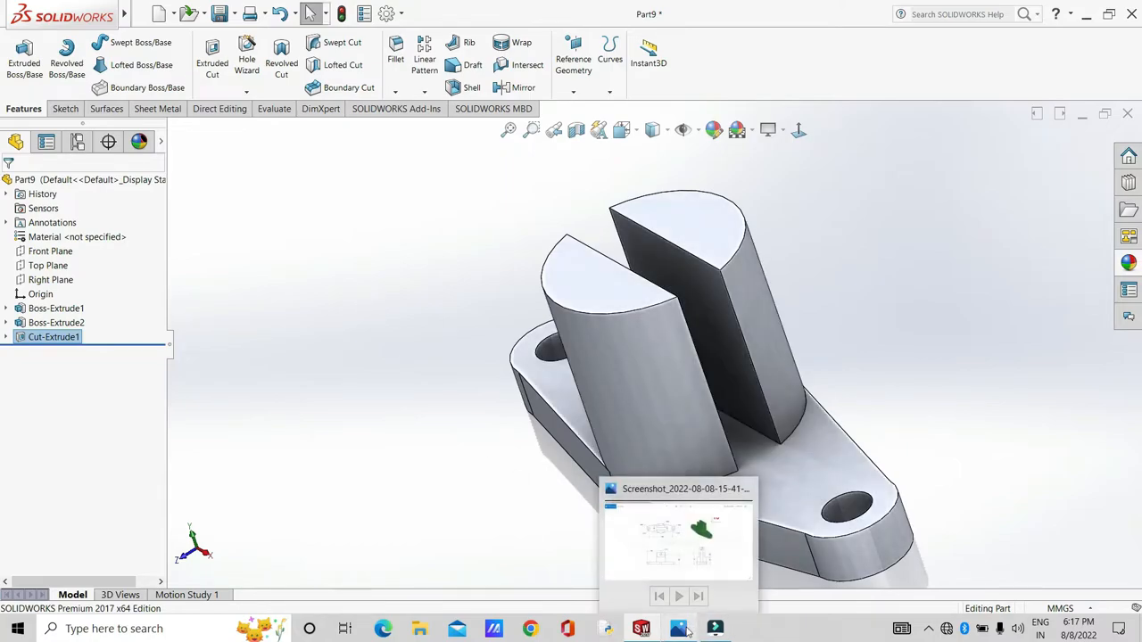
left_click(703, 484)
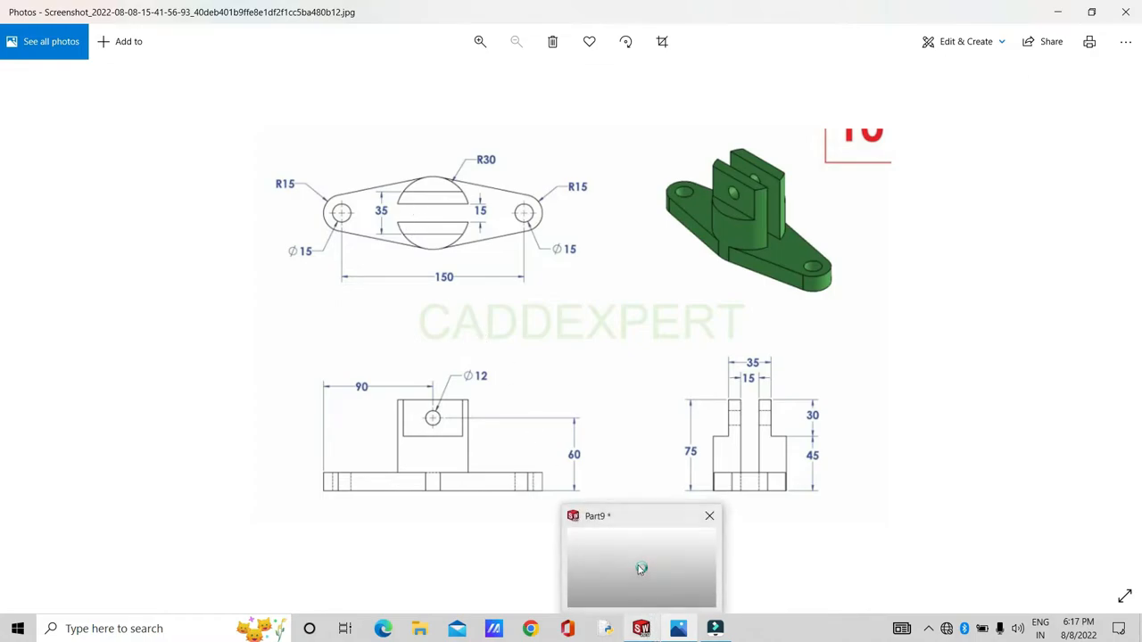
left_click(639, 570)
mouse_move(641, 628)
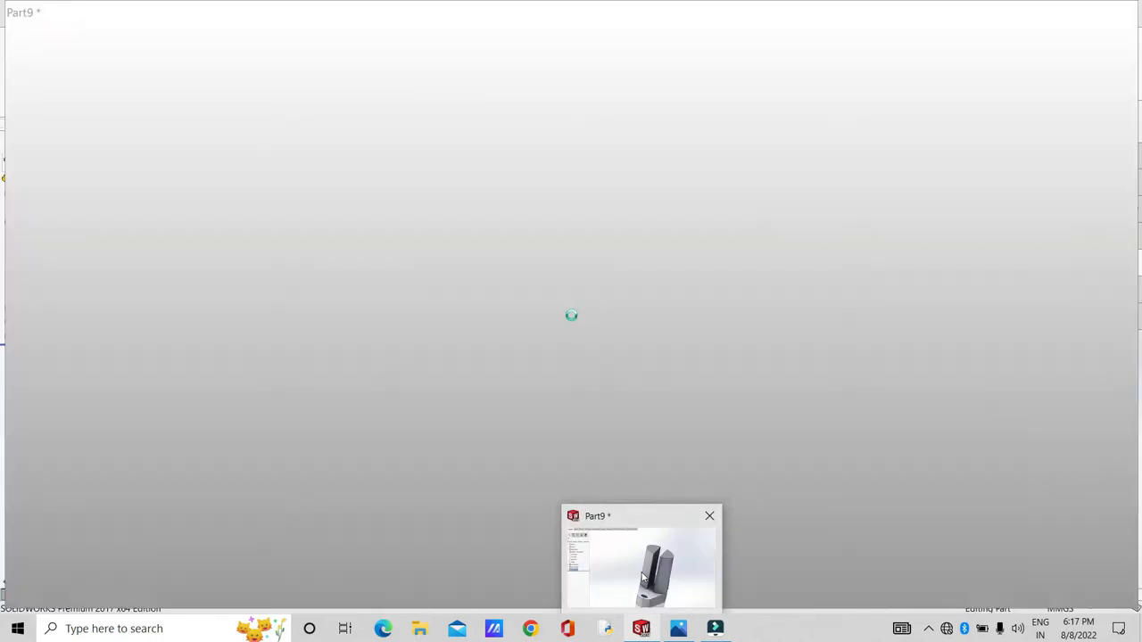
- Create a reference plane offset 60 mm above the base plate's top face
left_click(642, 575)
middle_click_drag(608, 503, 574, 426)
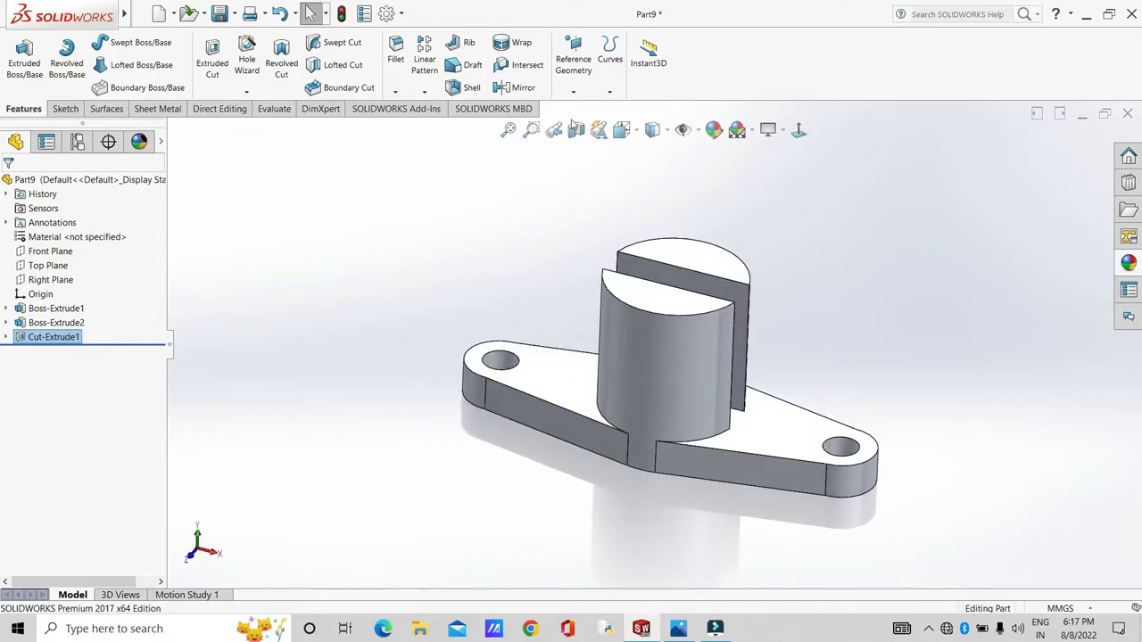
left_click(573, 93)
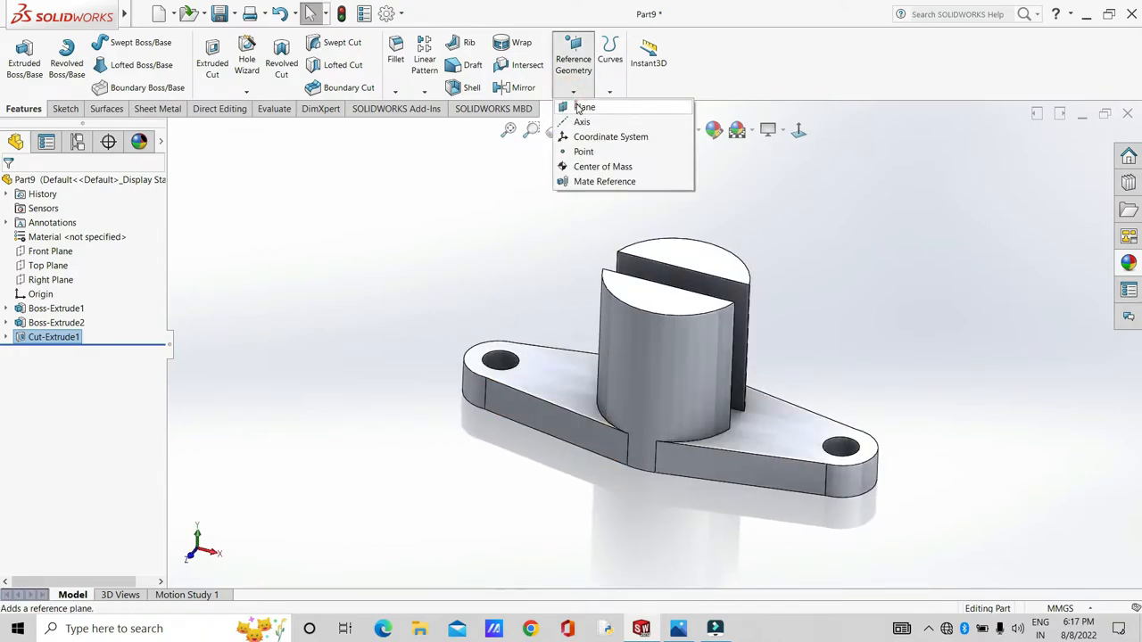
left_click(581, 107)
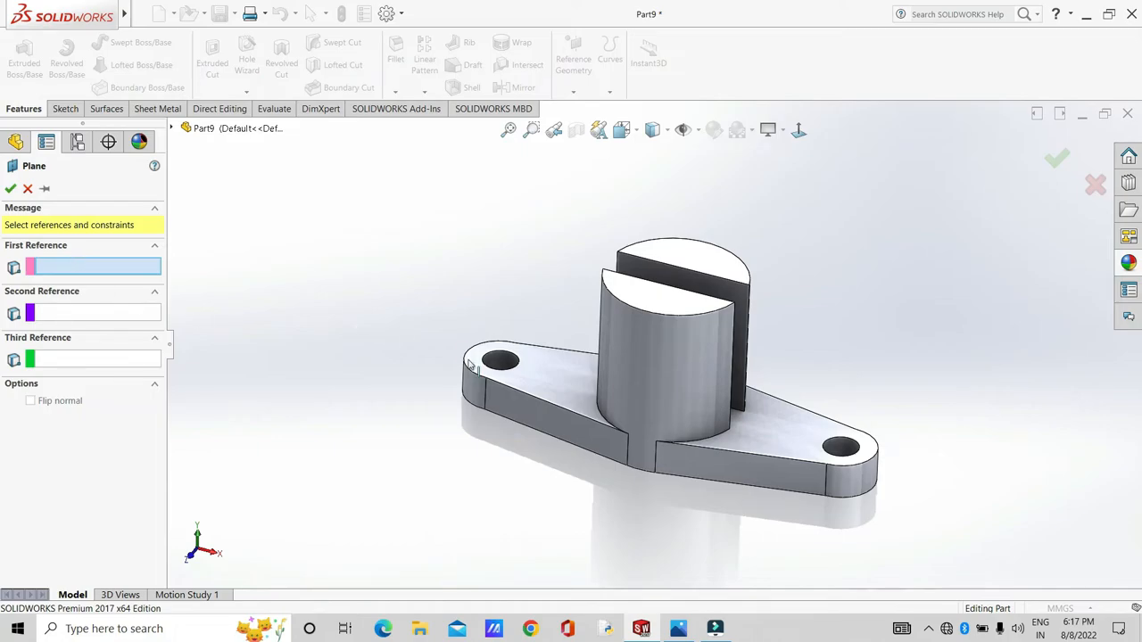
left_click(539, 379)
middle_click_drag(552, 488, 651, 302)
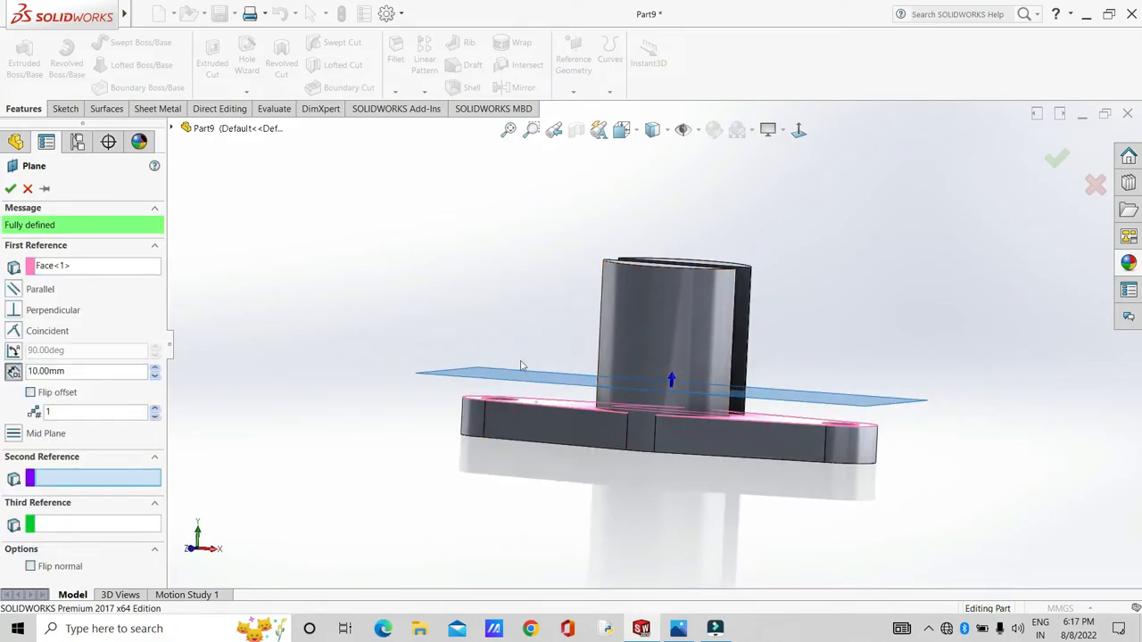
left_click(12, 374)
type("60")
key("Return")
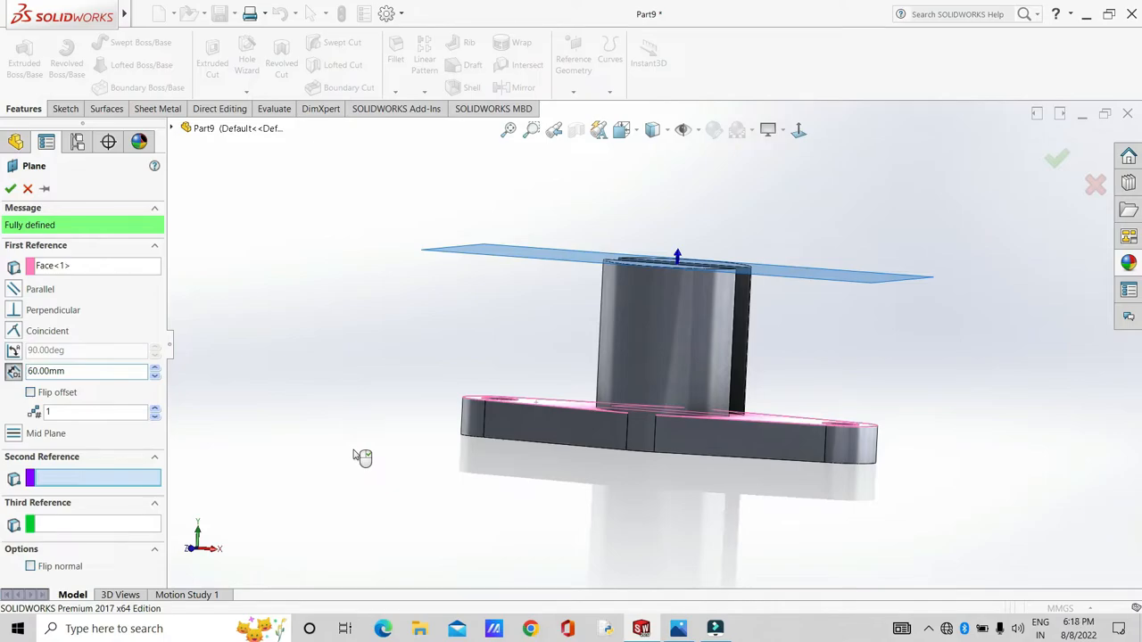
right_click(362, 457)
- Start a sketch on the new offset plane and convert the outlines of the boss's two half-round top faces
middle_click_drag(531, 199, 559, 268)
left_click(551, 251)
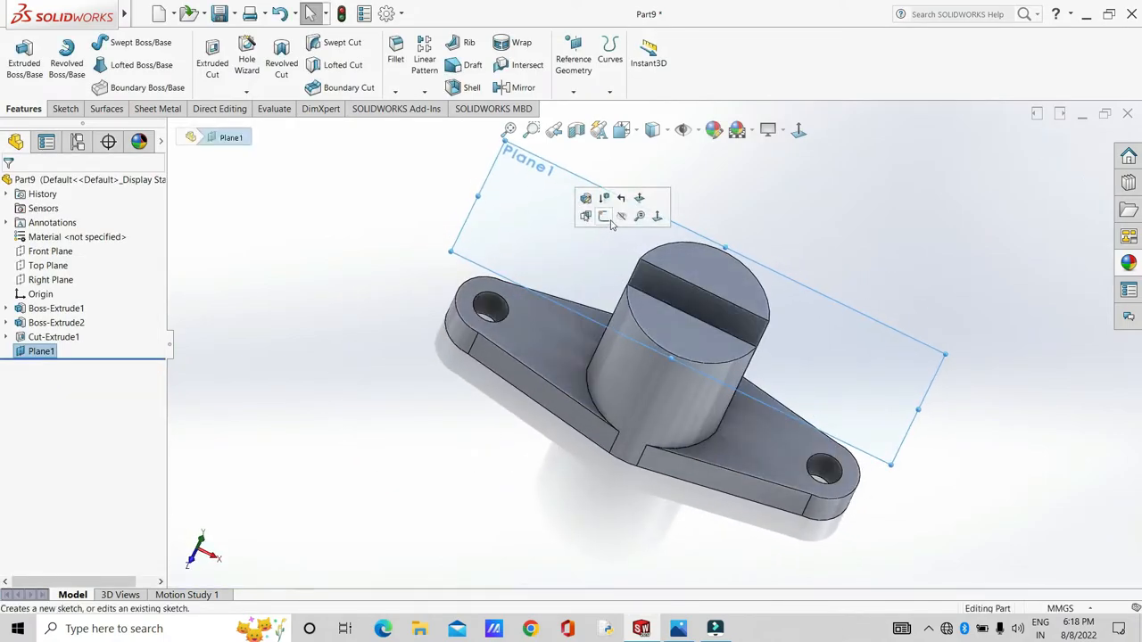
left_click(604, 215)
left_click(801, 130)
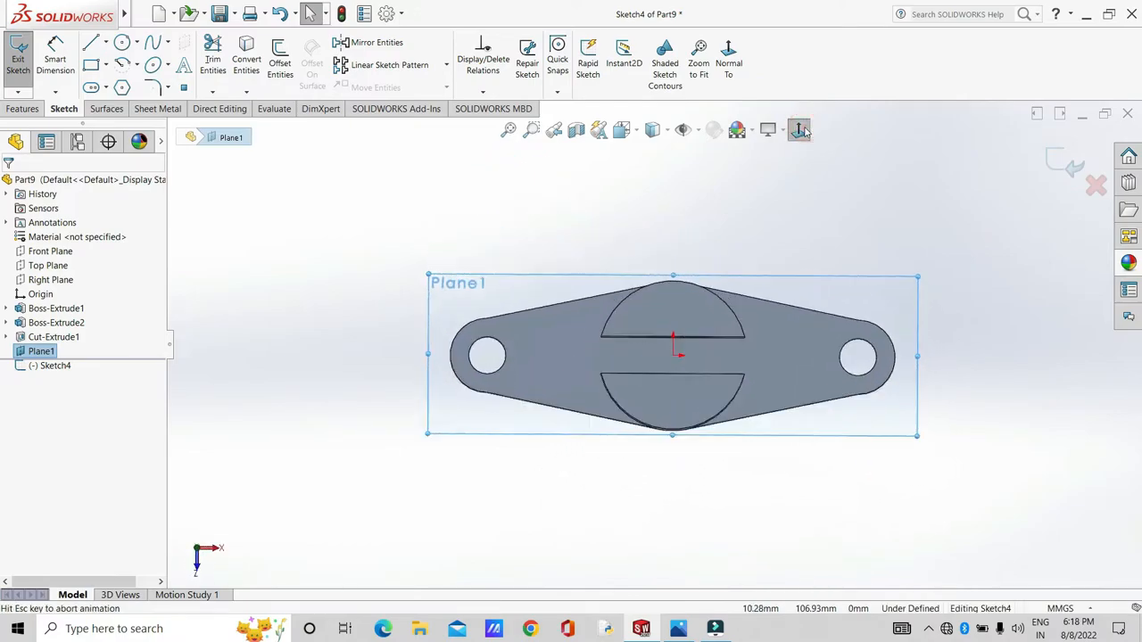
left_click(622, 197)
left_click(649, 301)
left_click(655, 386, "ctrl")
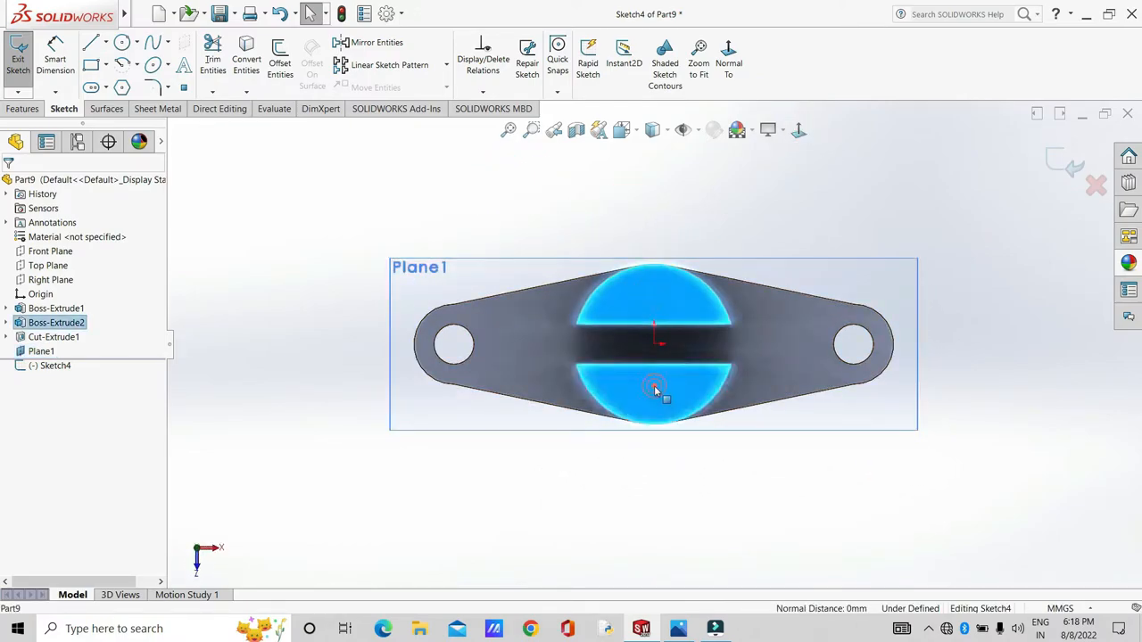
left_click(246, 61)
scroll(654, 308, "down", 3)
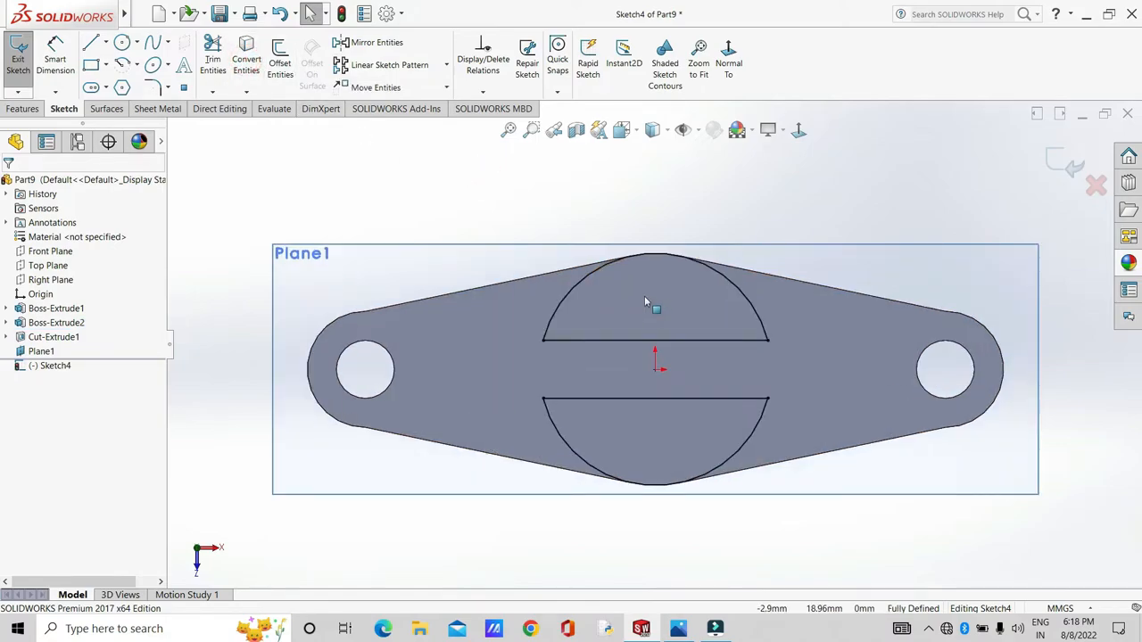
- Sketch a horizontal line about 51 mm long across the rear half-round outline, ending on its arc at both sides
left_click(90, 45)
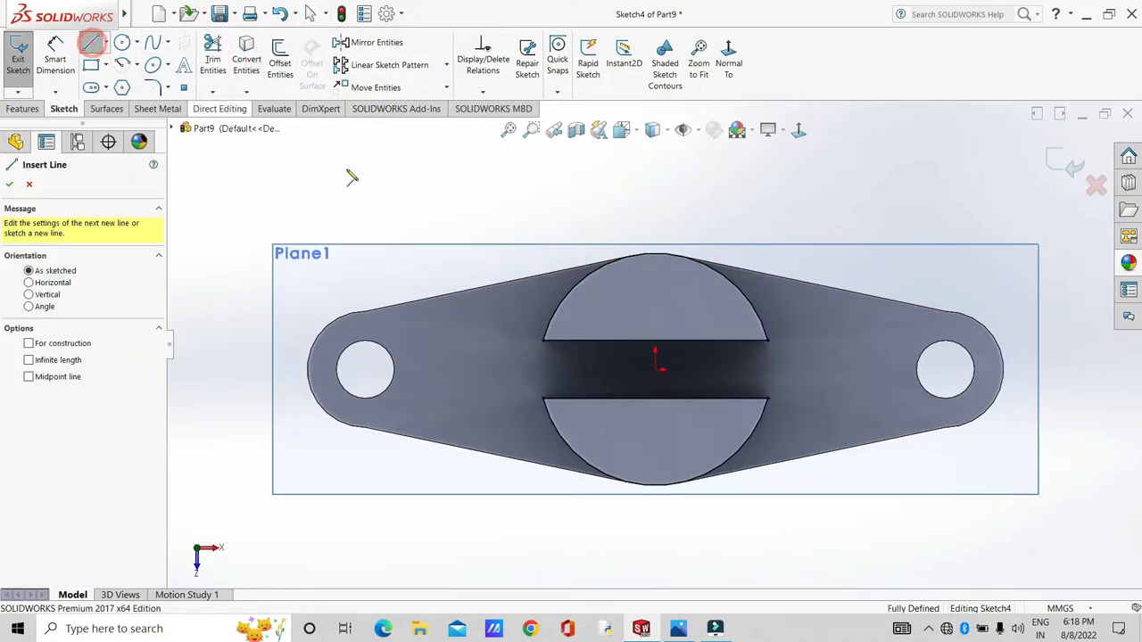
left_click(557, 309)
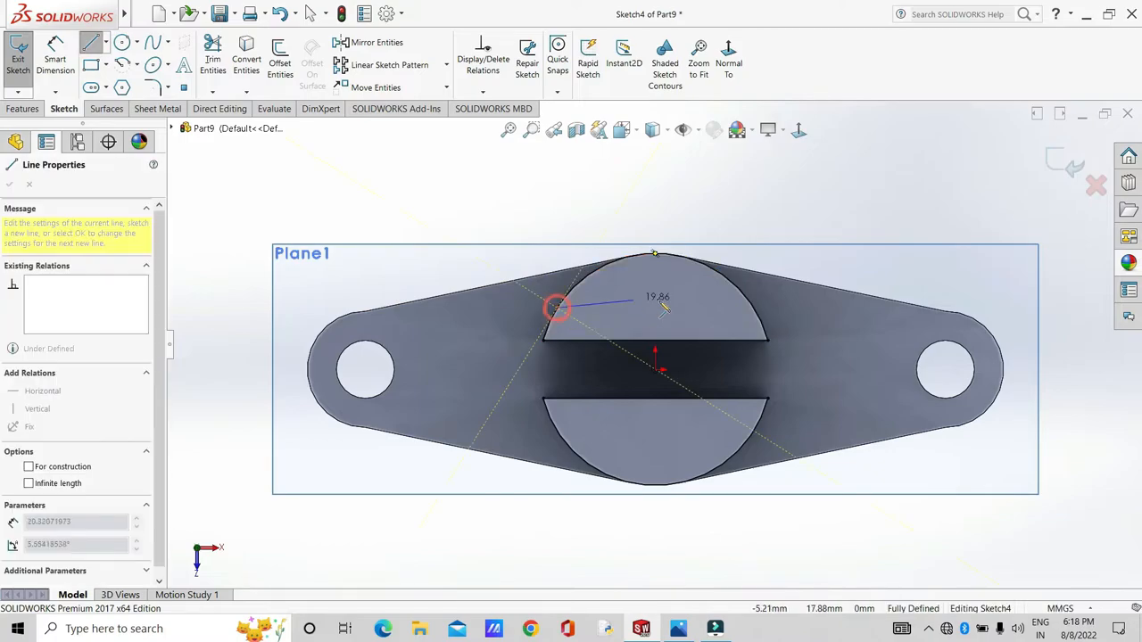
left_click(757, 309)
key("Escape")
- Sketch a horizontal centerline through the origin, extending past both sides of the boss
left_click(106, 43)
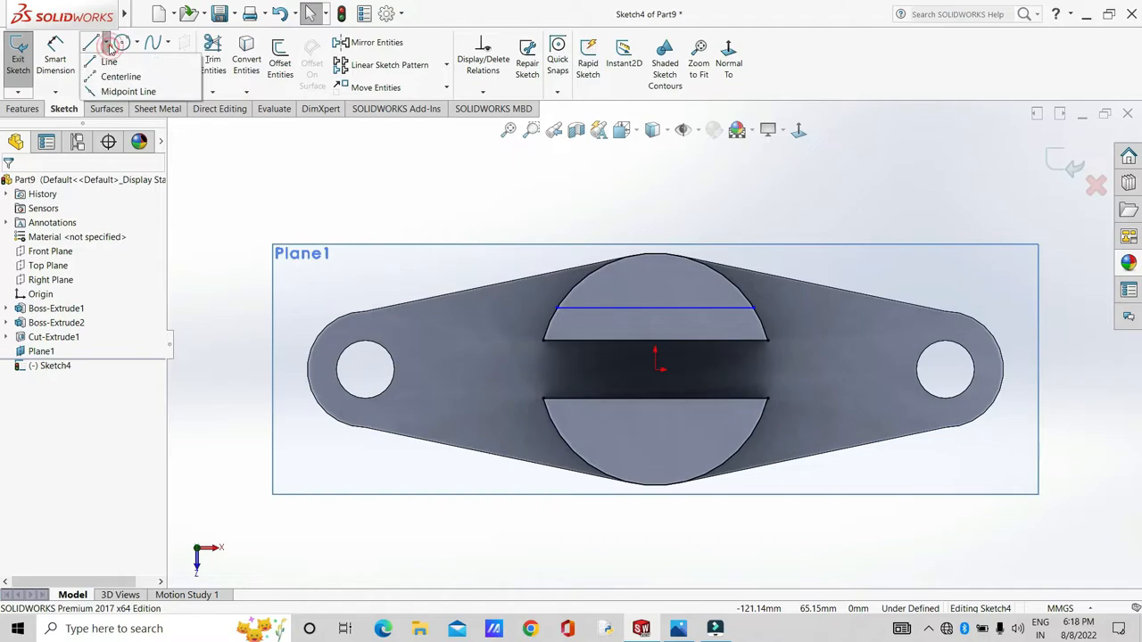
left_click(125, 77)
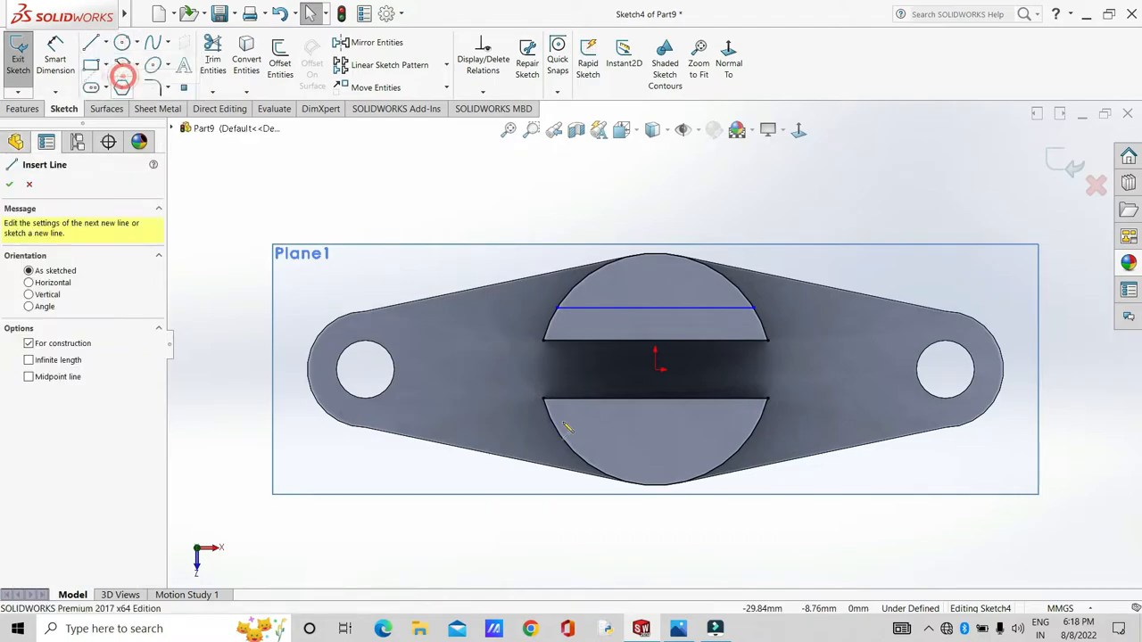
left_click(474, 370)
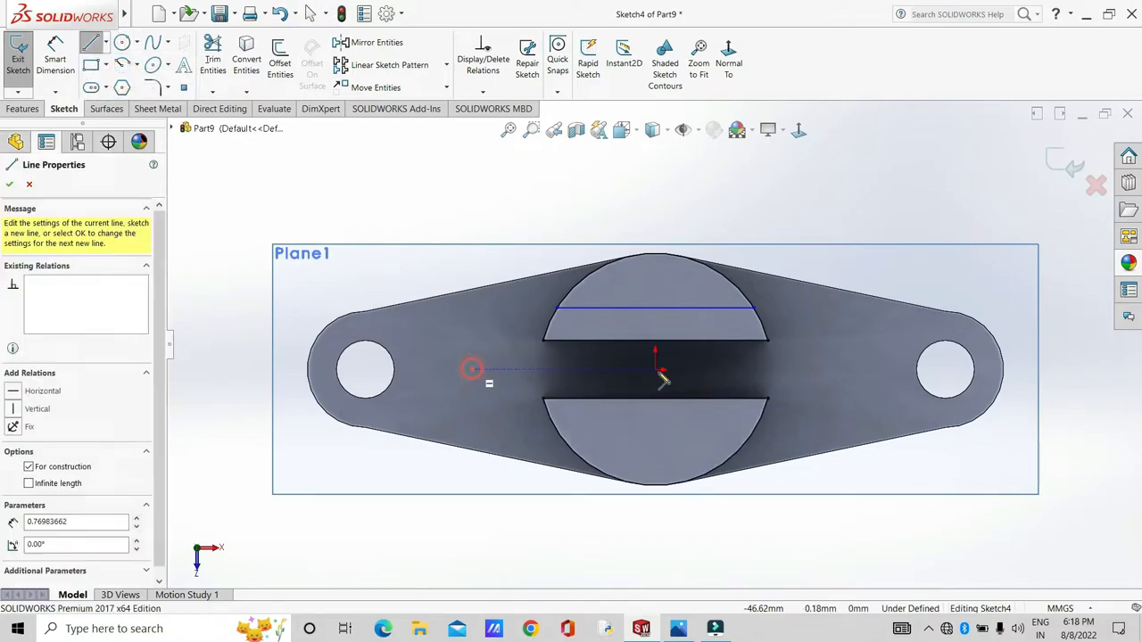
left_click(839, 369)
key("Escape")
- Dimension the horizontal line 17.5 mm from the centerline
left_click(56, 61)
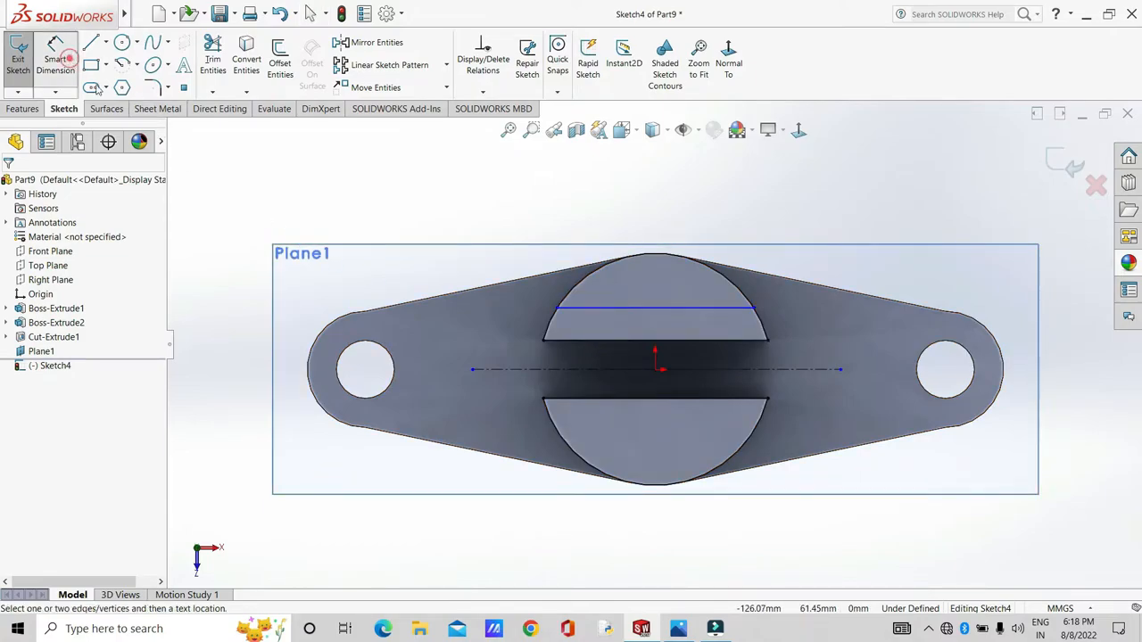
left_click(581, 370)
left_click(587, 309)
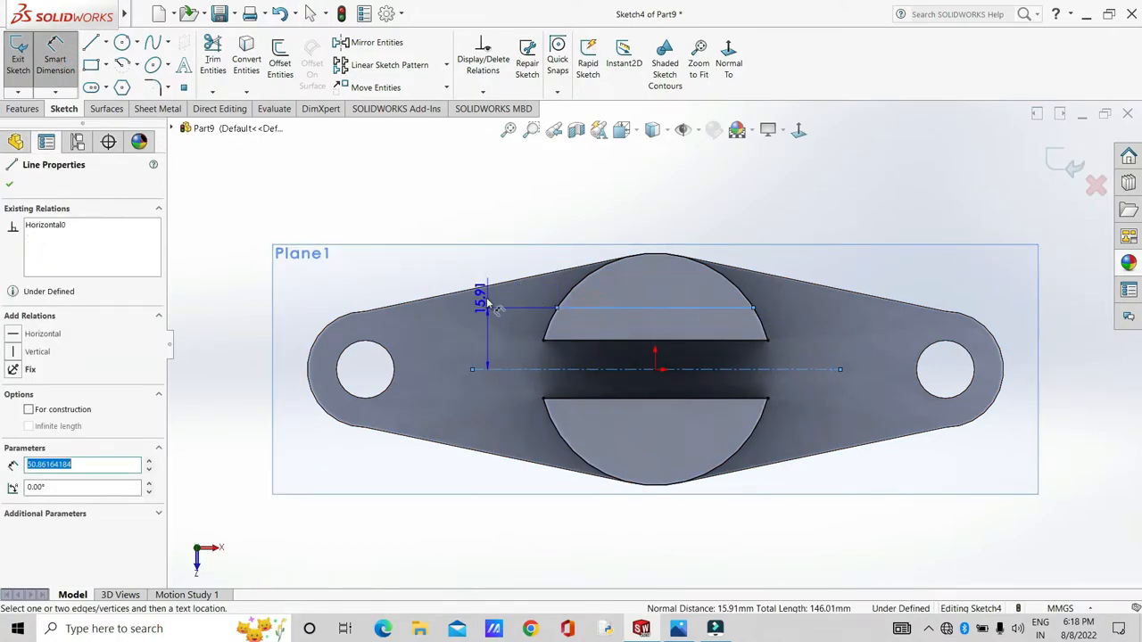
left_click(483, 295)
type("17.5")
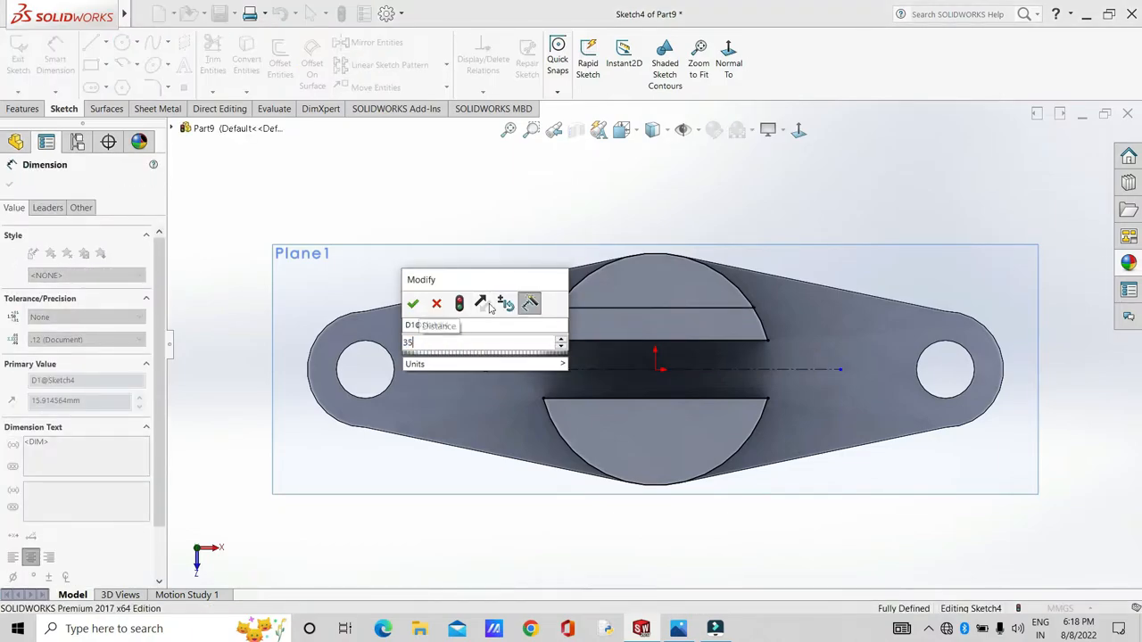
key("Return")
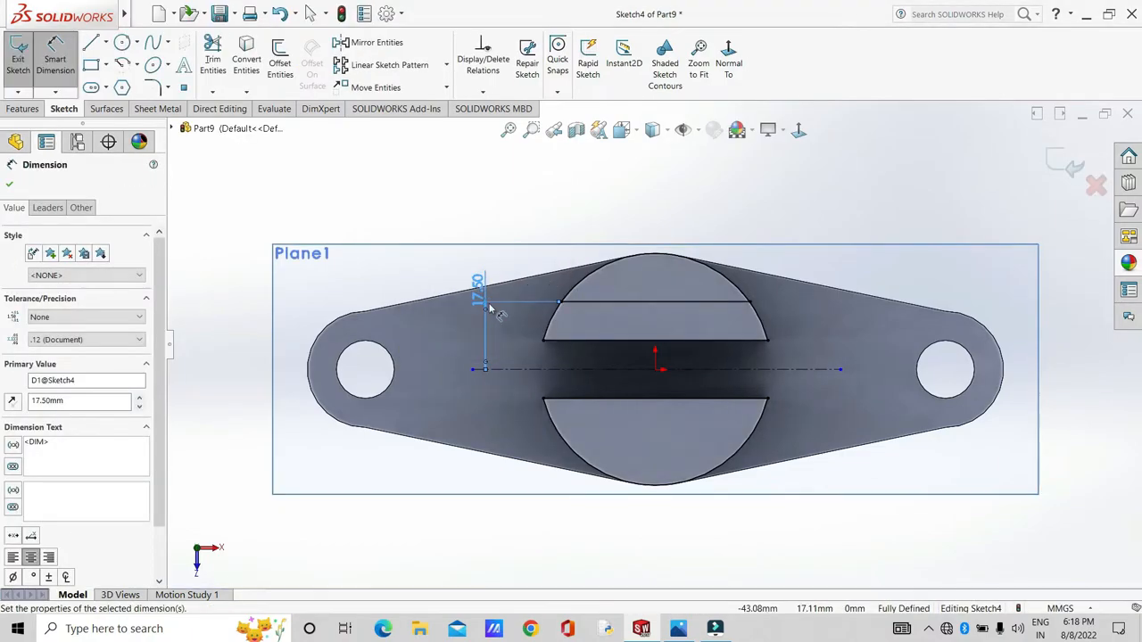
left_click(395, 212)
- Mirror the 17.5 mm offset line about the centerline onto the front half-round outline, keeping the original
left_click(381, 50)
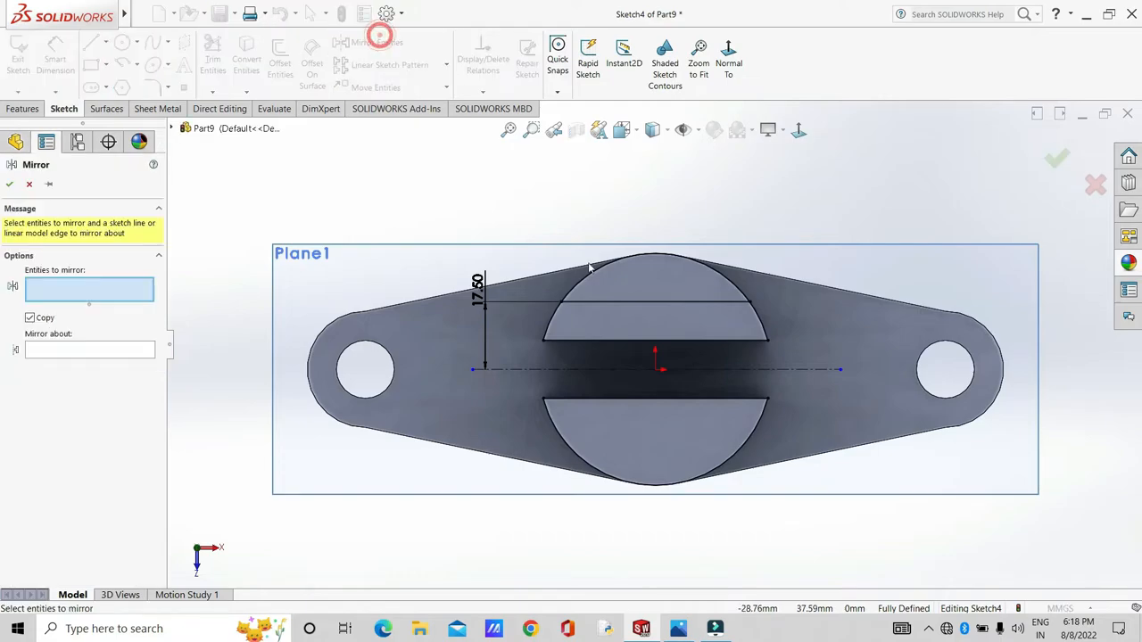
left_click(605, 305)
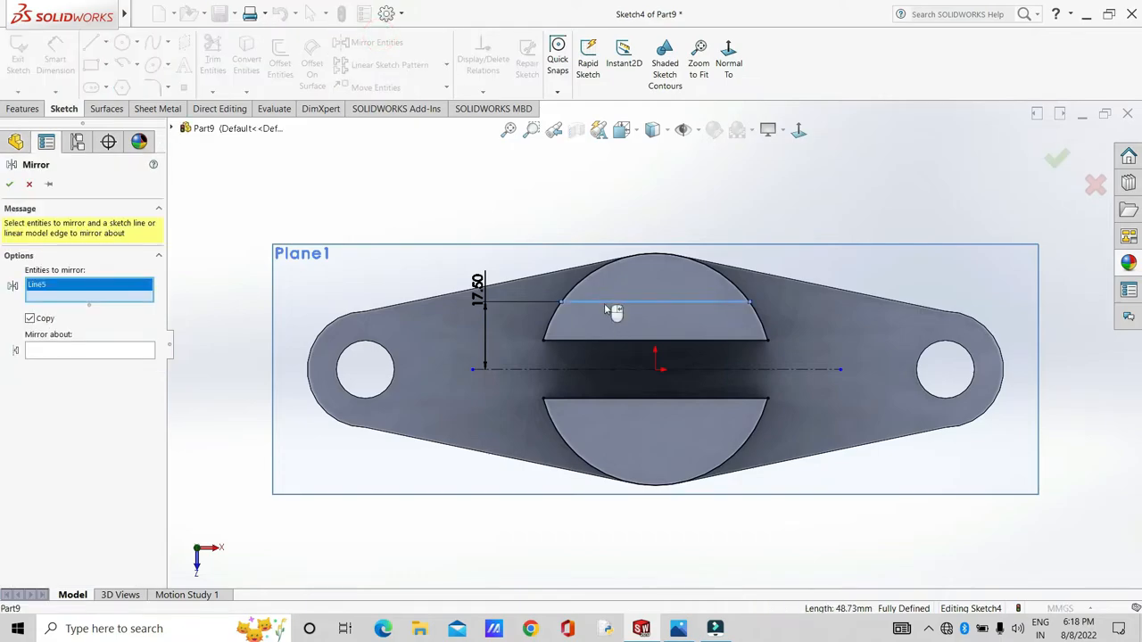
left_click(103, 353)
left_click(581, 365)
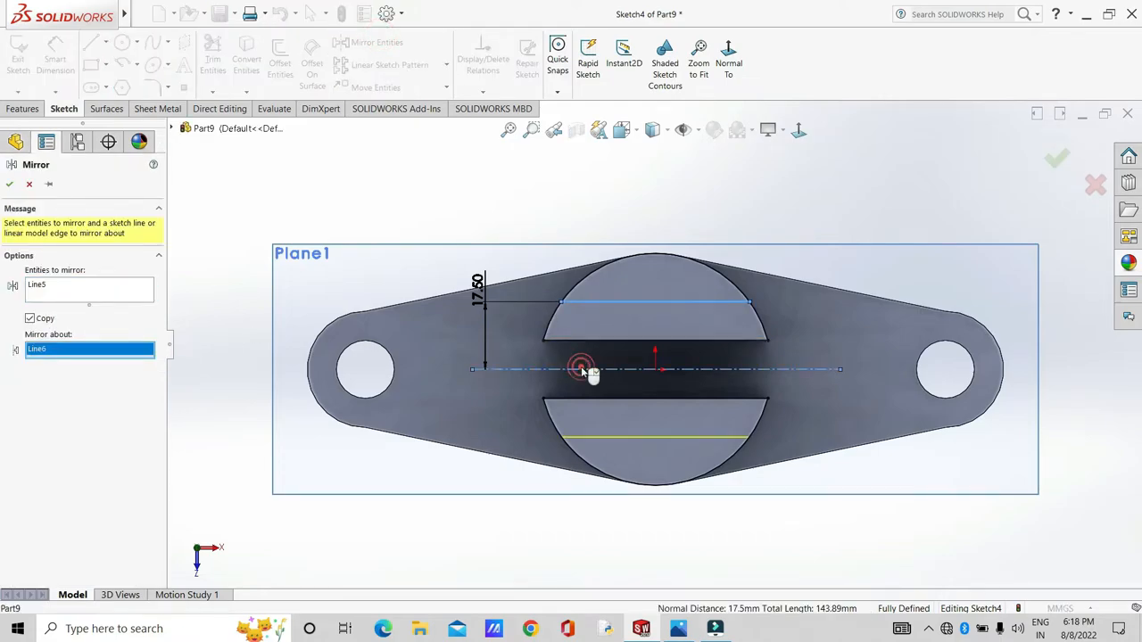
left_click(11, 184)
middle_click_drag(509, 550, 501, 442)
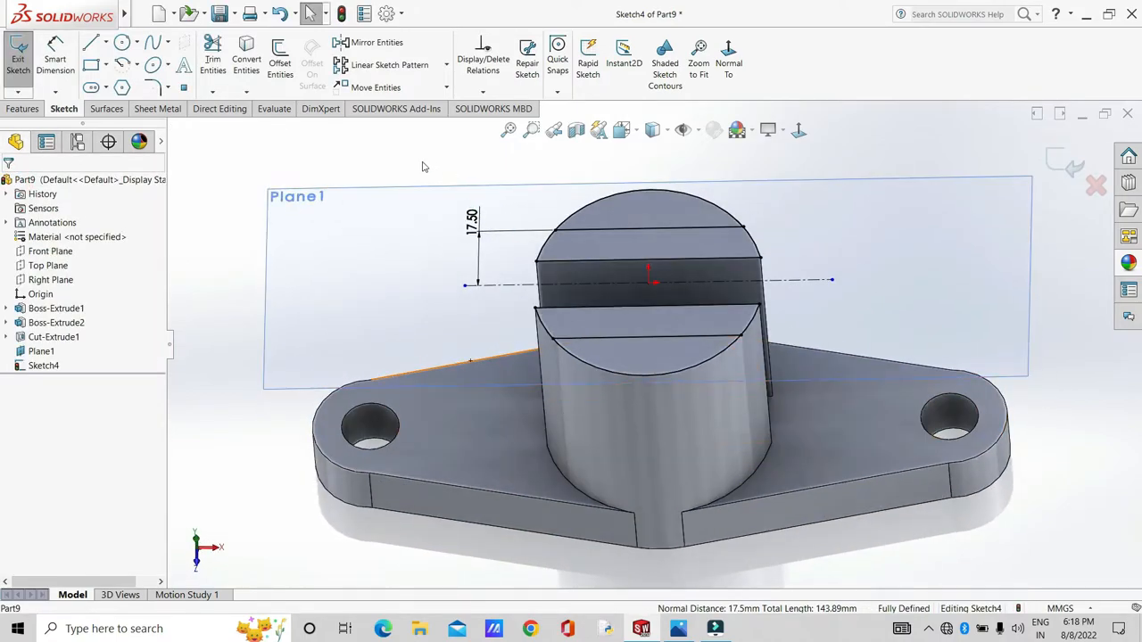
- Power trim the centerline, the slot-side edges and the arc pieces between the two offset lines, leaving only the two outer circular segments
left_click(214, 57)
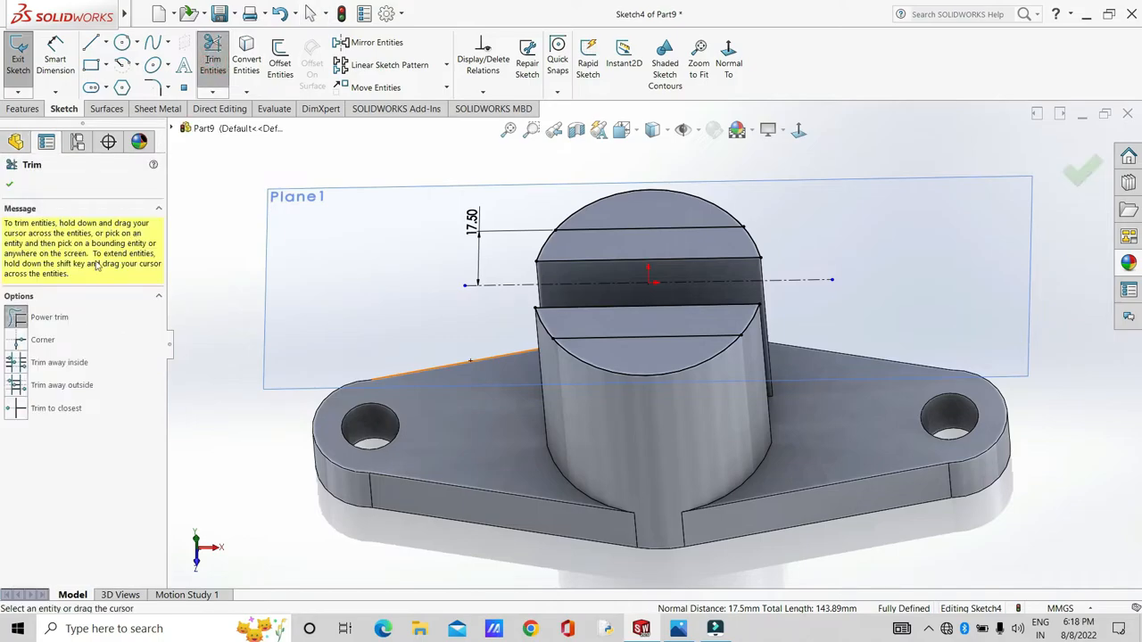
middle_click_drag(536, 196, 543, 278)
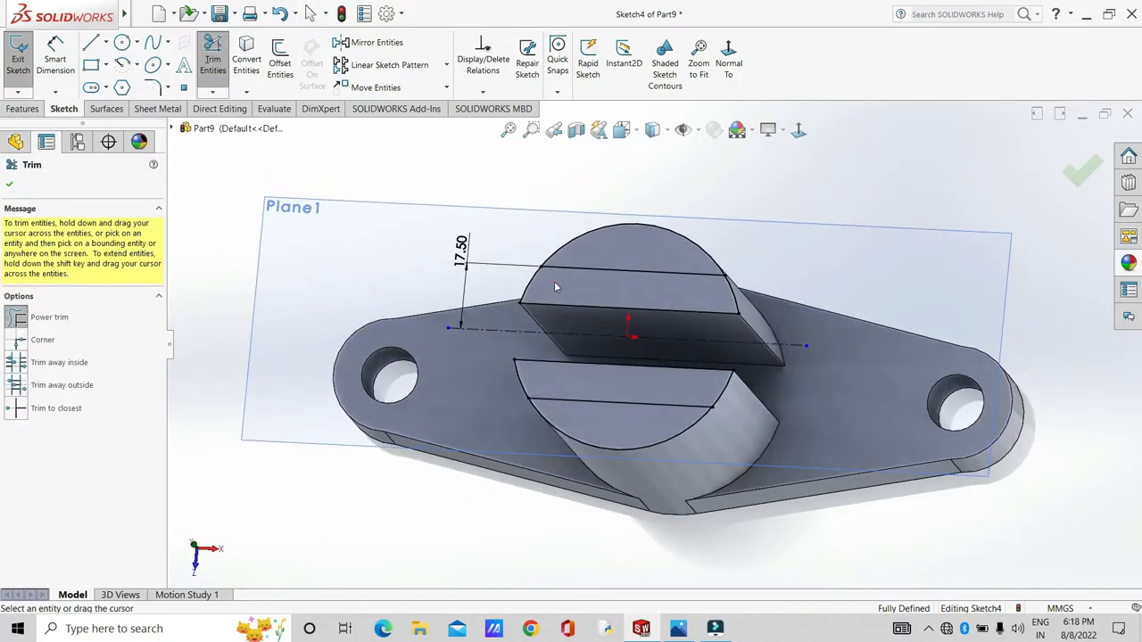
mouse_move(521, 281)
left_mouse_down()
mouse_move(536, 305)
mouse_move(696, 308)
mouse_move(745, 296)
mouse_move(760, 359)
mouse_move(727, 391)
left_mouse_up()
mouse_move(647, 372)
left_mouse_down()
mouse_move(506, 375)
mouse_move(535, 356)
left_mouse_up()
middle_click_drag(403, 256, 424, 303)
scroll(514, 320, "down", 4)
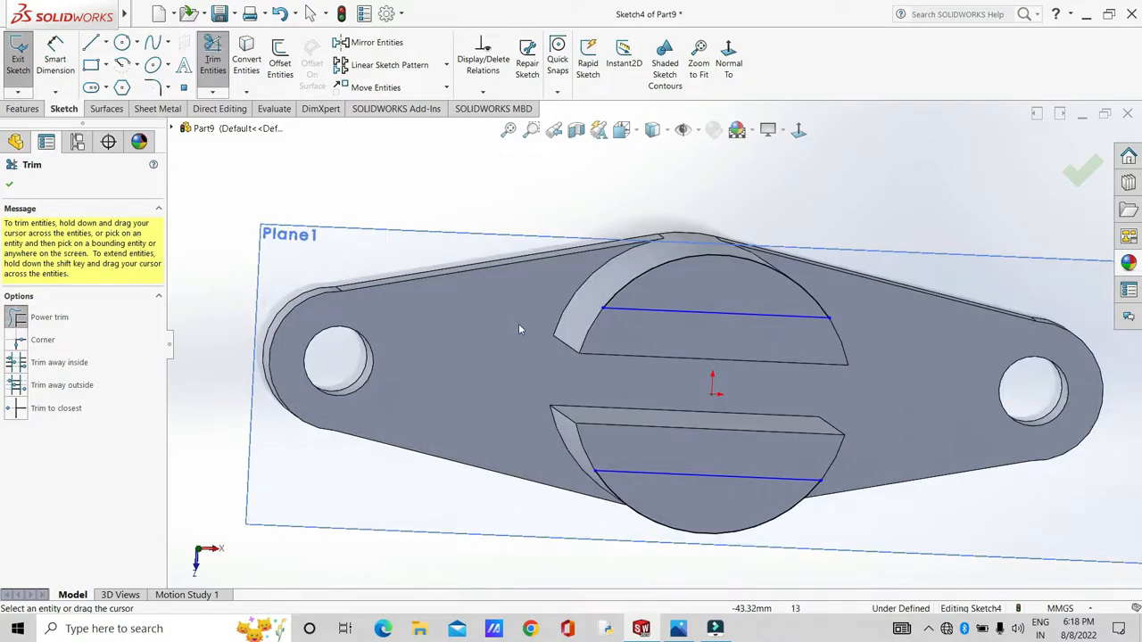
scroll(725, 361, "up", 5)
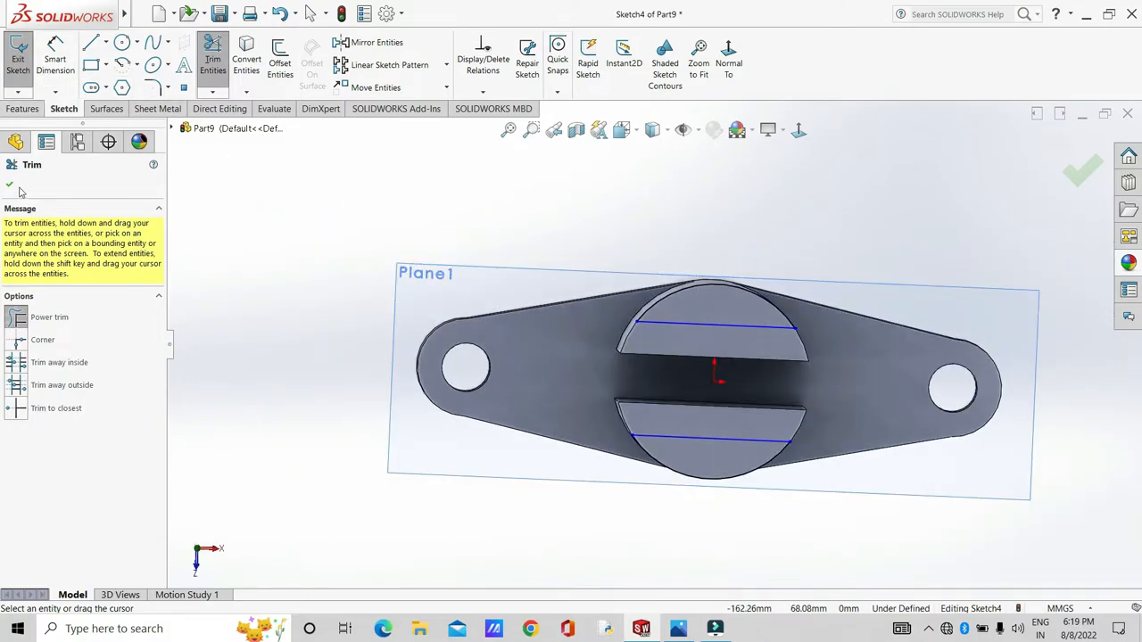
left_click(10, 185)
left_click(106, 42)
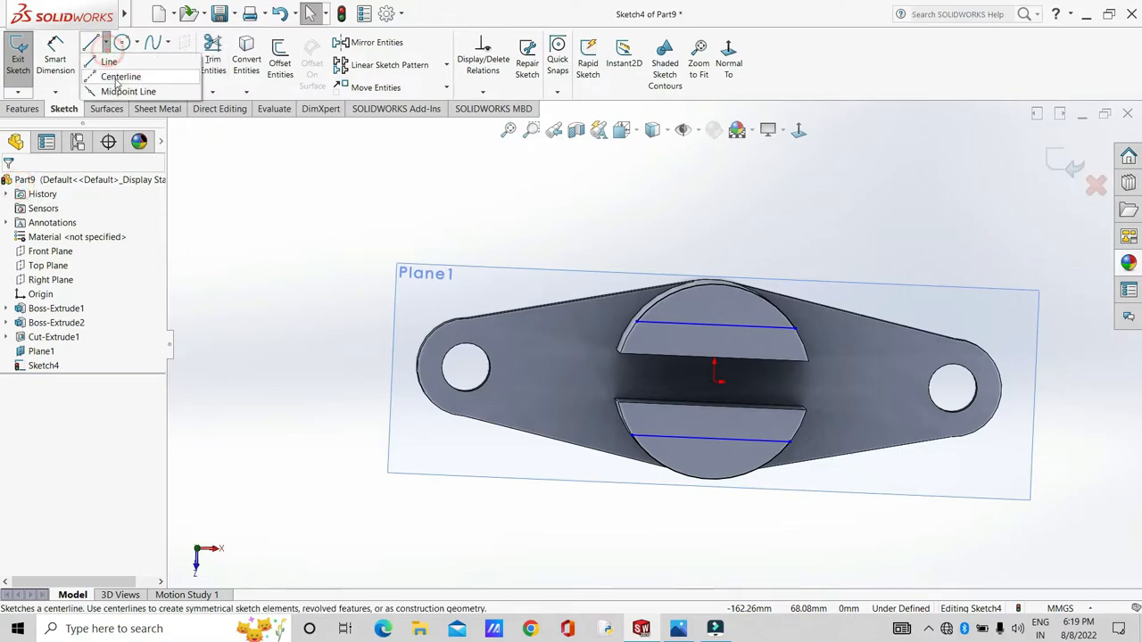
left_click(115, 77)
left_click_drag(579, 376, 605, 375)
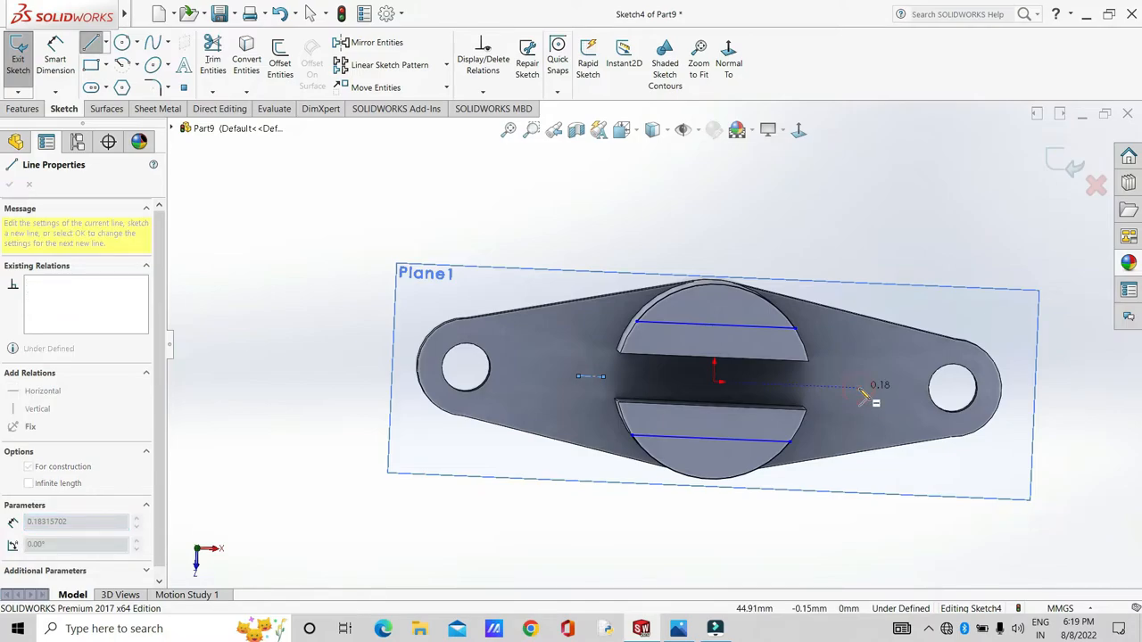
key("Escape")
middle_click_drag(859, 388, 852, 386)
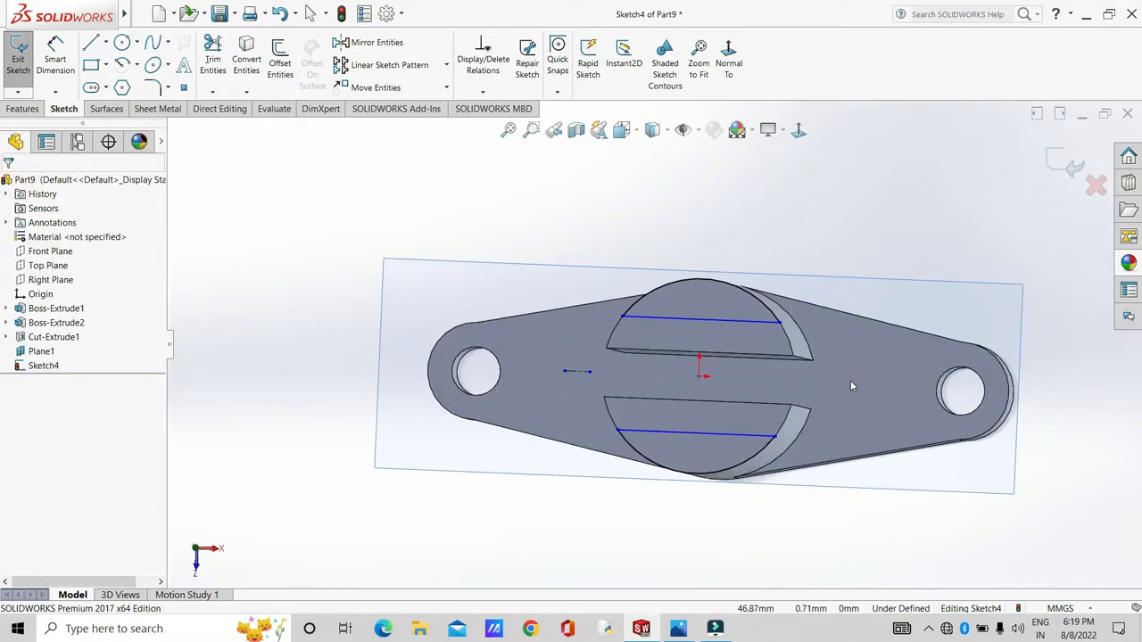
left_click(578, 372)
key("Delete")
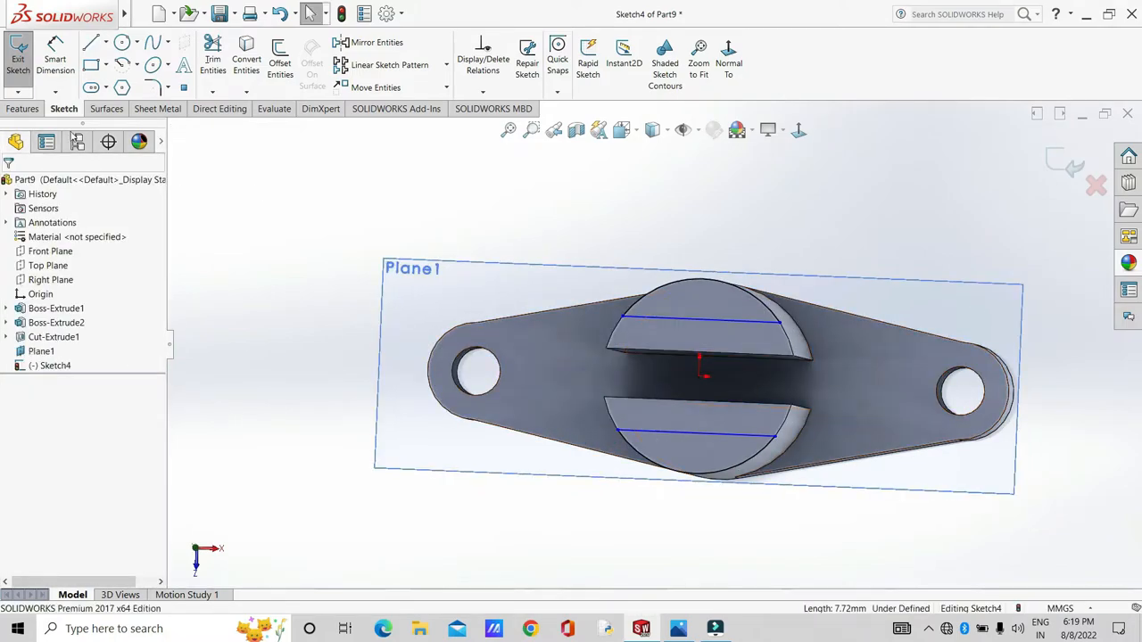
- Sketch a new horizontal centerline through the origin, running between the two mounting holes
left_click(105, 42)
left_click(106, 78)
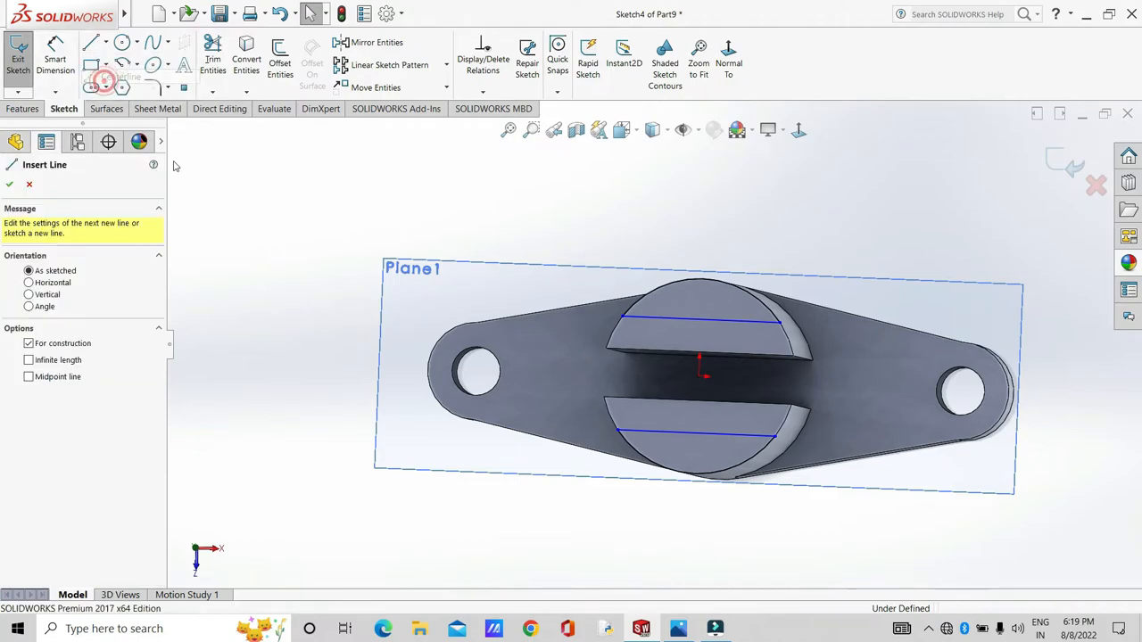
left_click(553, 371)
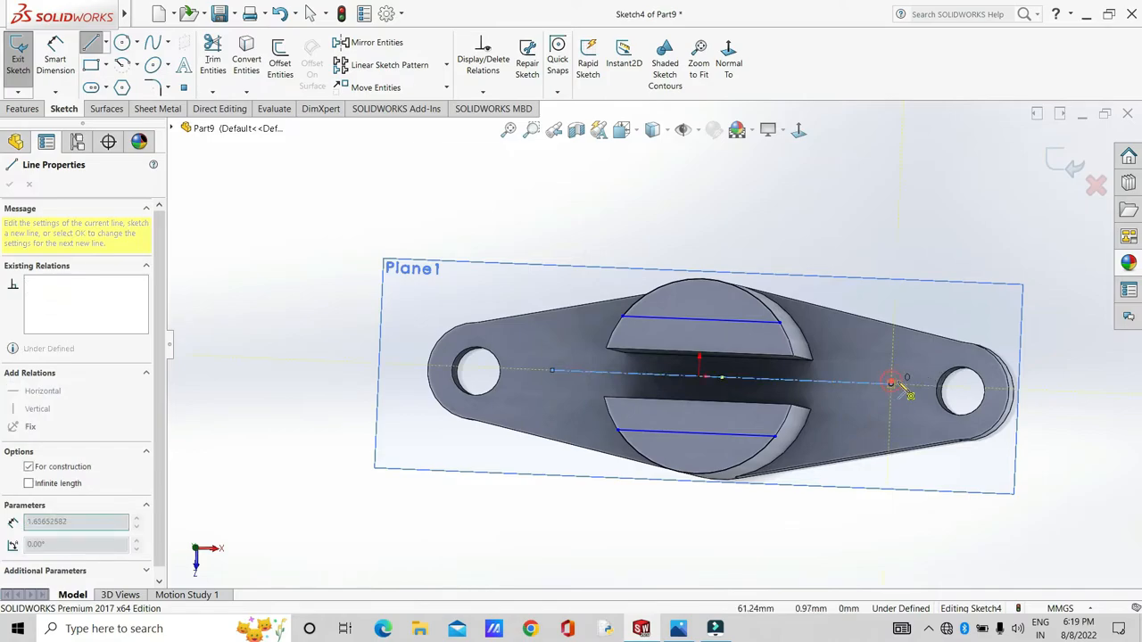
key("Escape")
middle_click_drag(724, 433, 755, 438)
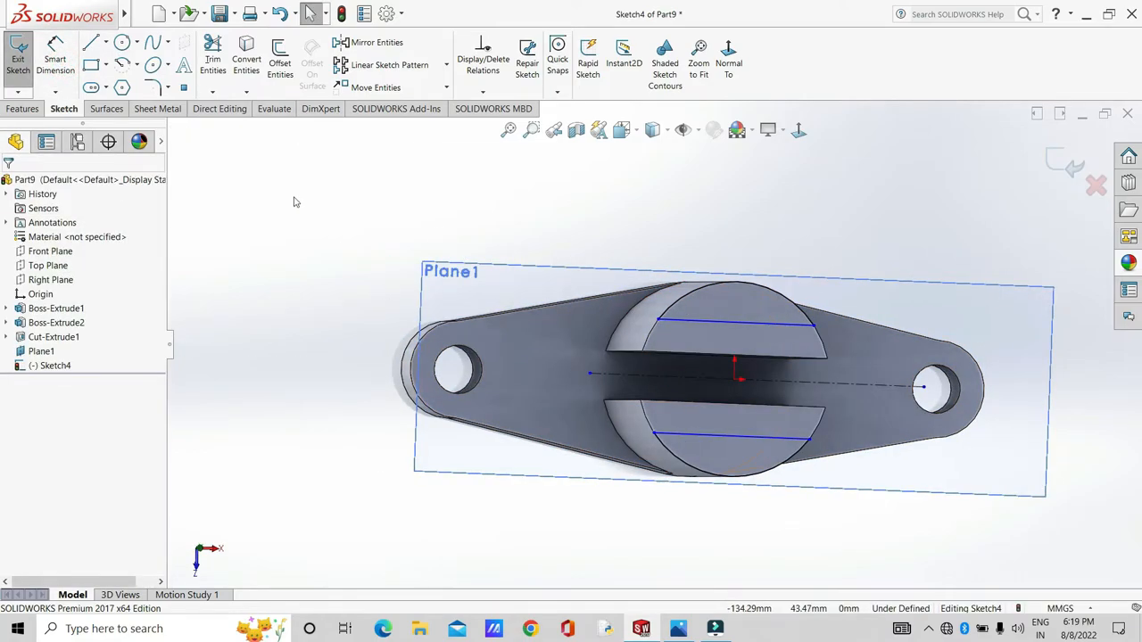
- Dimension the rear horizontal line 17.5 mm from the new centerline
left_click(58, 65)
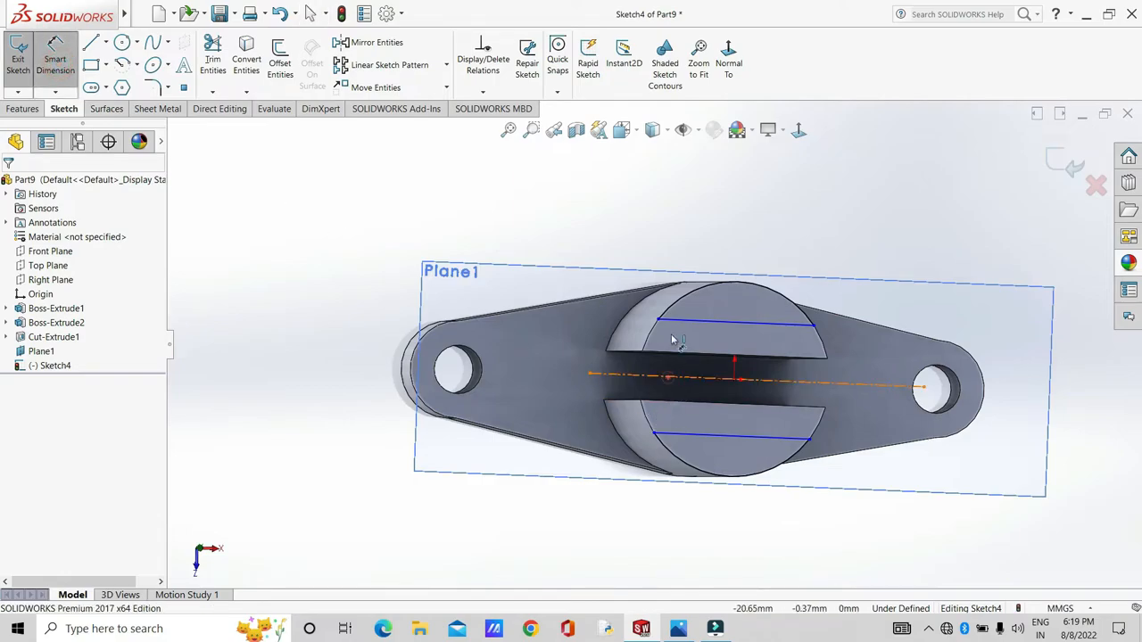
left_click(670, 377)
left_click(678, 320)
left_click(579, 319)
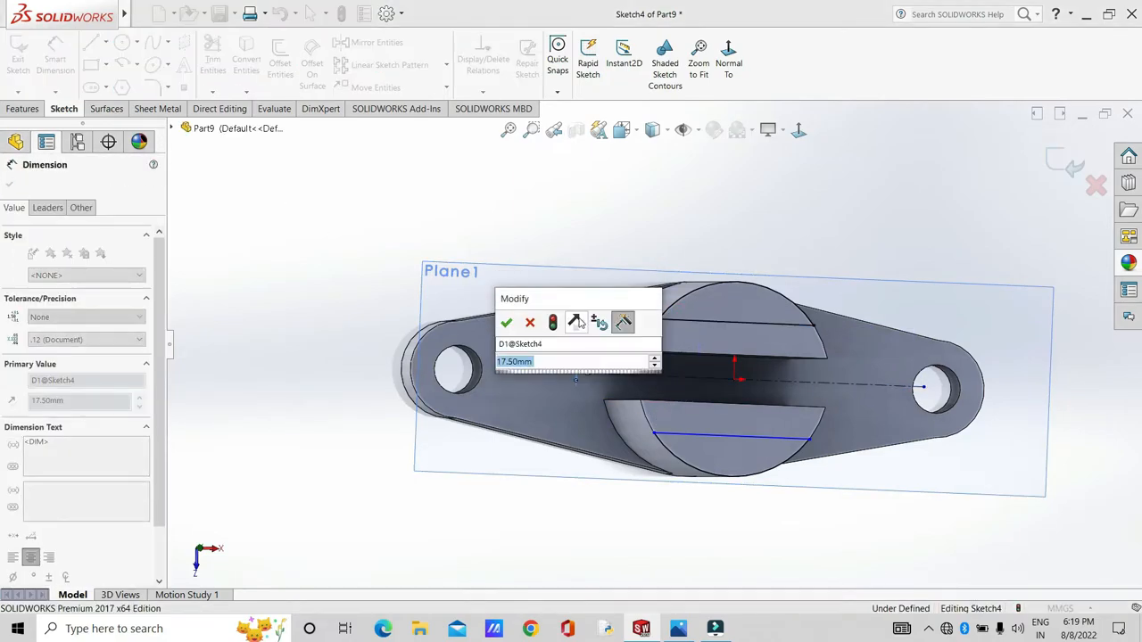
type("17.50")
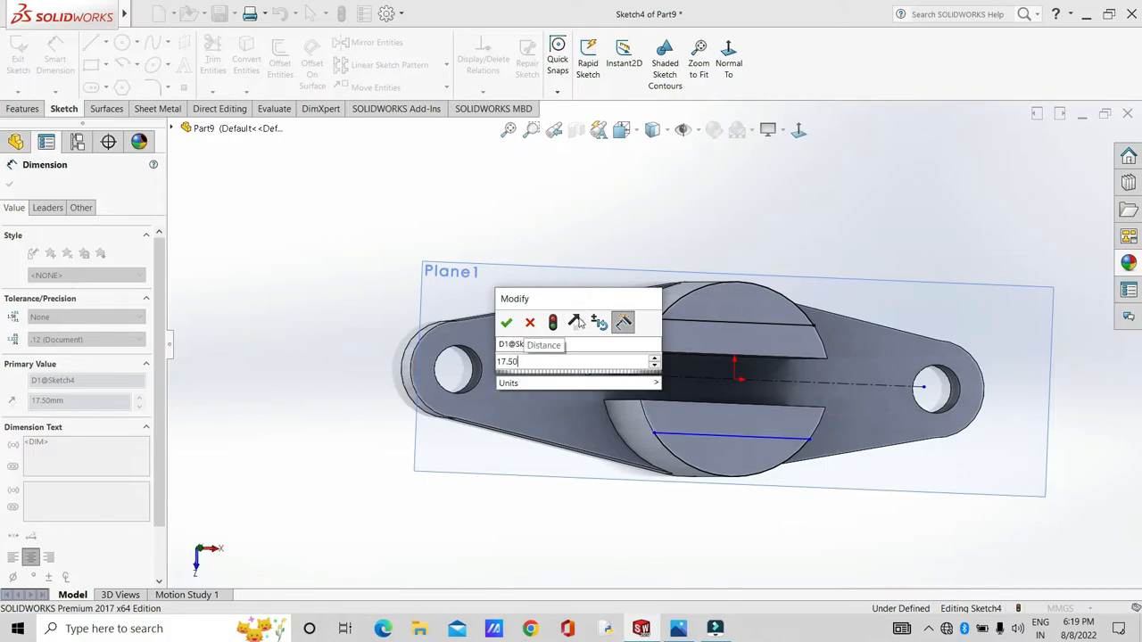
key("Return")
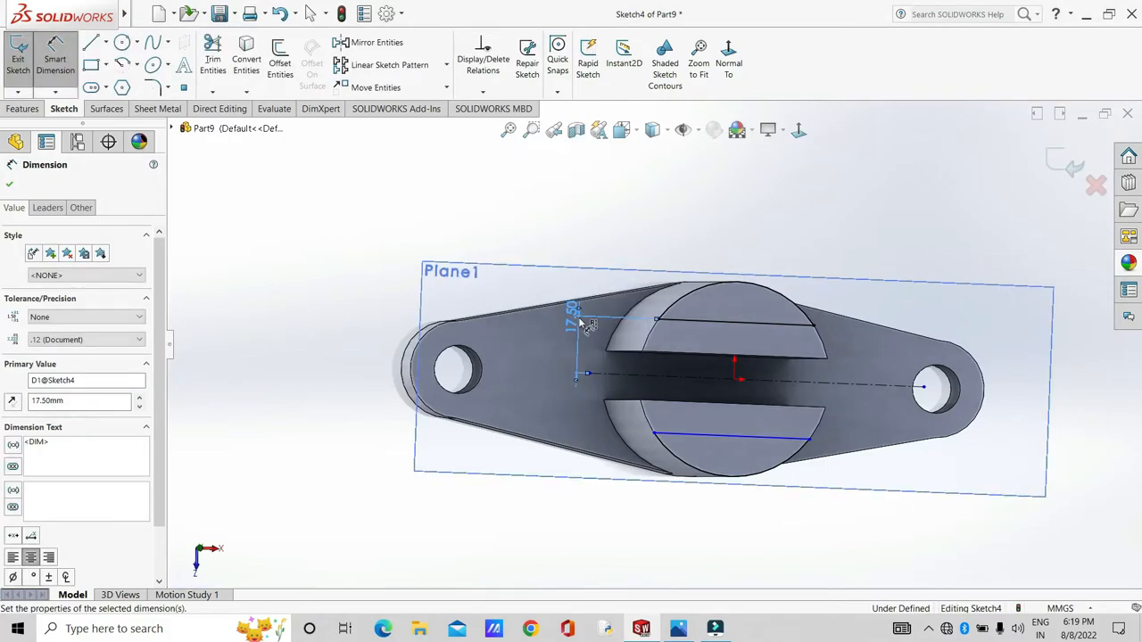
middle_click_drag(684, 453, 692, 389)
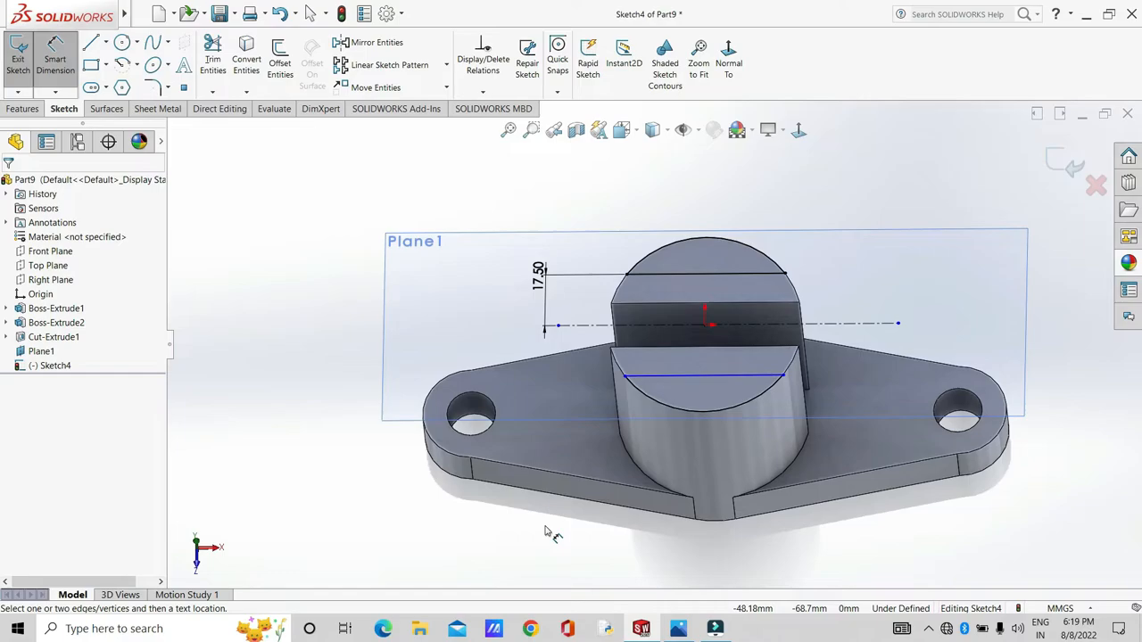
key("Escape")
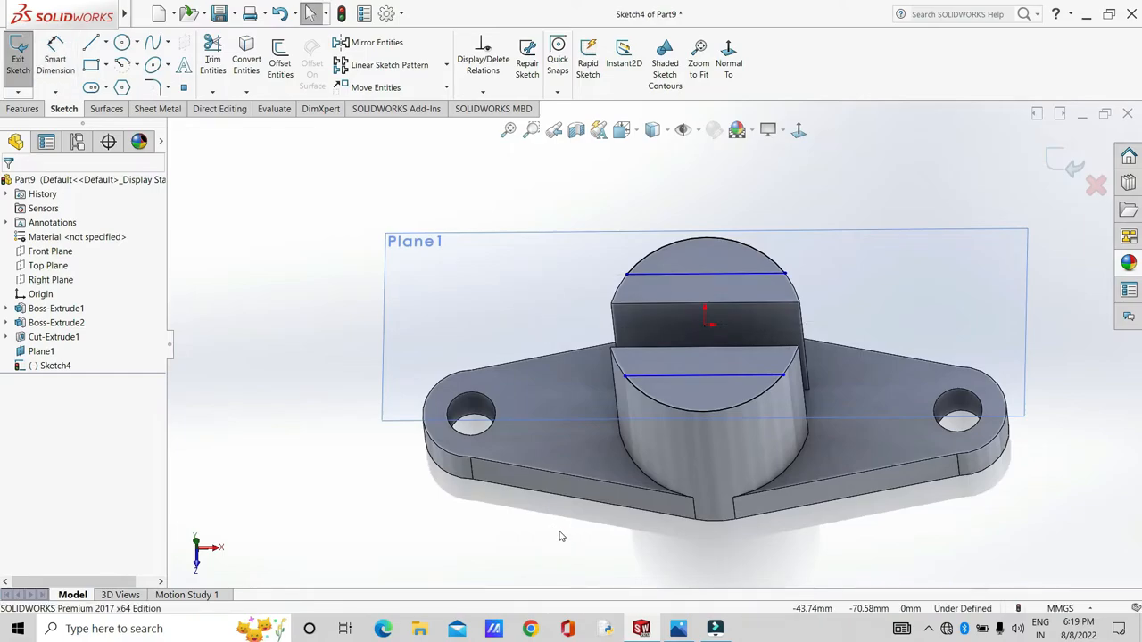
- Undo the sketch edits back to before the front line was mirrored, restoring the trimmed centerline and arcs
key("ctrl+z")
left_click(585, 537)
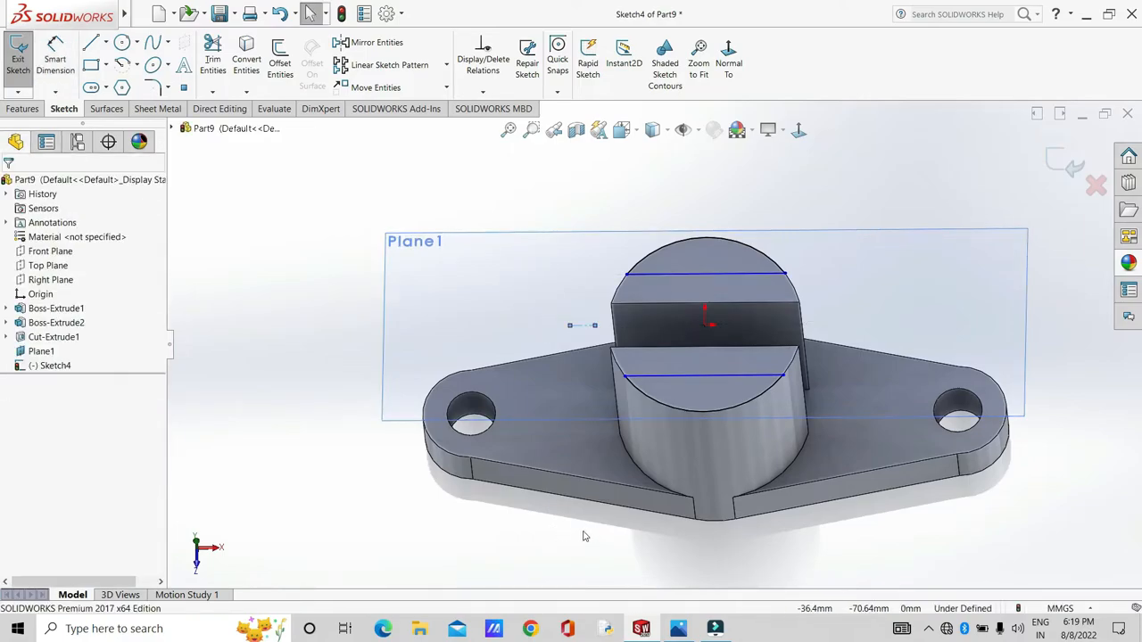
key("ctrl+z")
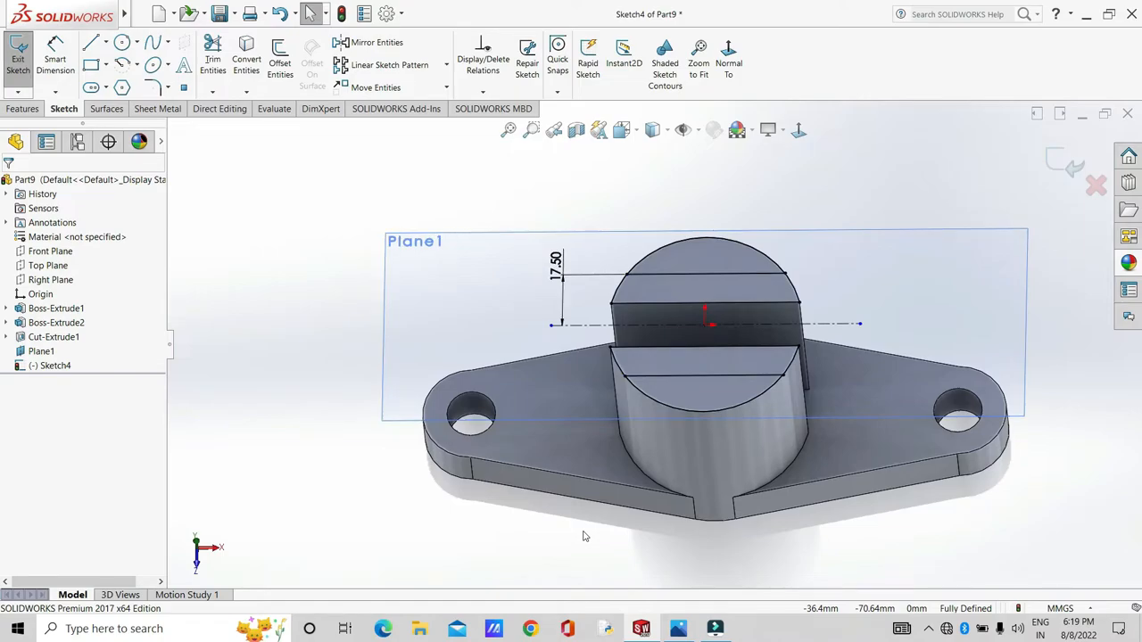
mouse_move(585, 536)
middle_mouse_down()
mouse_move(303, 269)
mouse_move(310, 282)
middle_mouse_up()
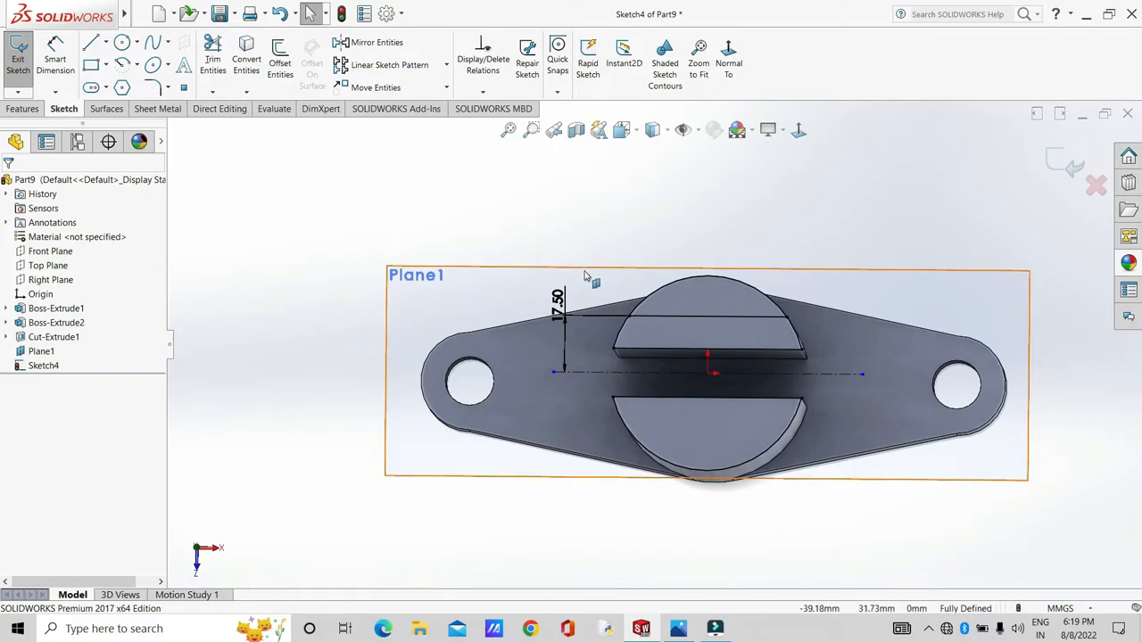
- Mirror the rear 17.5 mm offset line about the centerline onto the front half-round, keeping the original
left_click(366, 45)
left_click(638, 317)
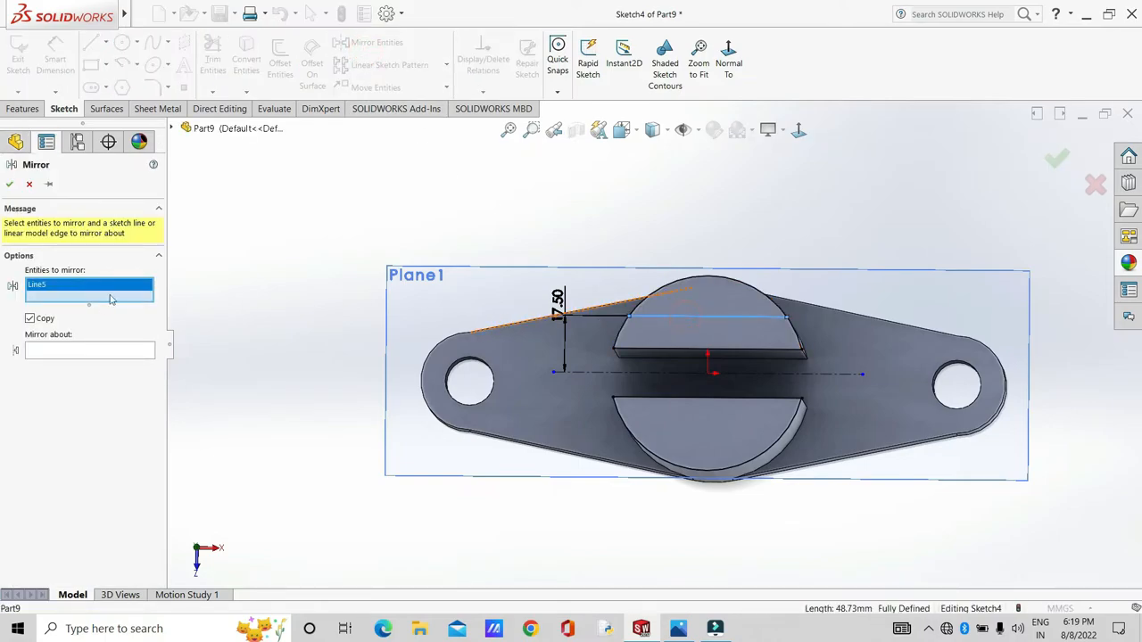
left_click(93, 350)
left_click(595, 373)
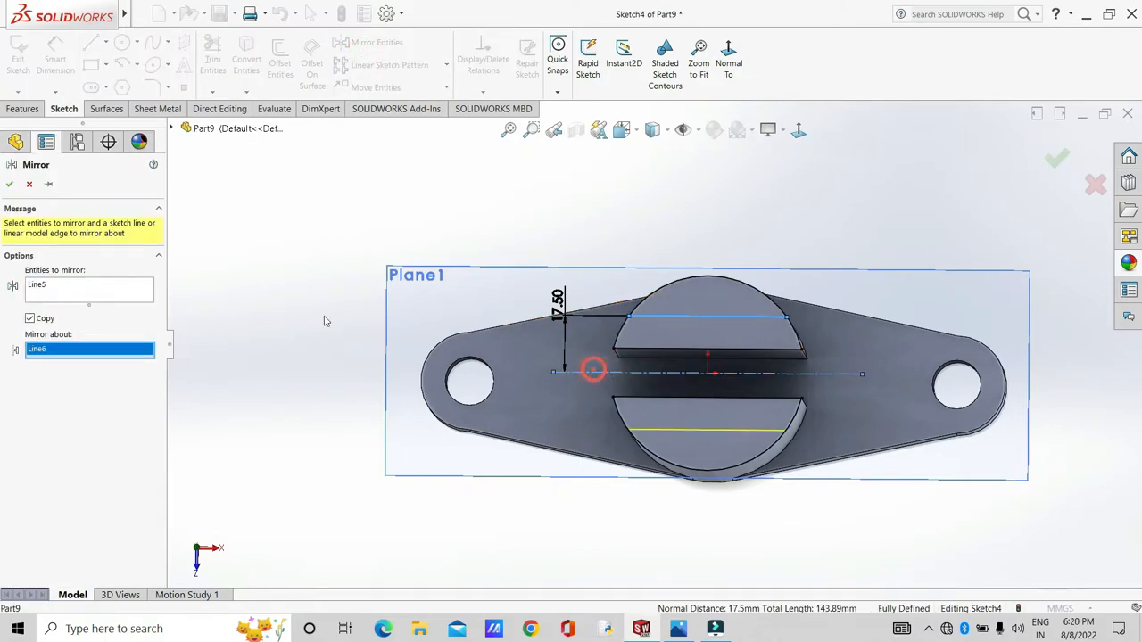
left_click(10, 185)
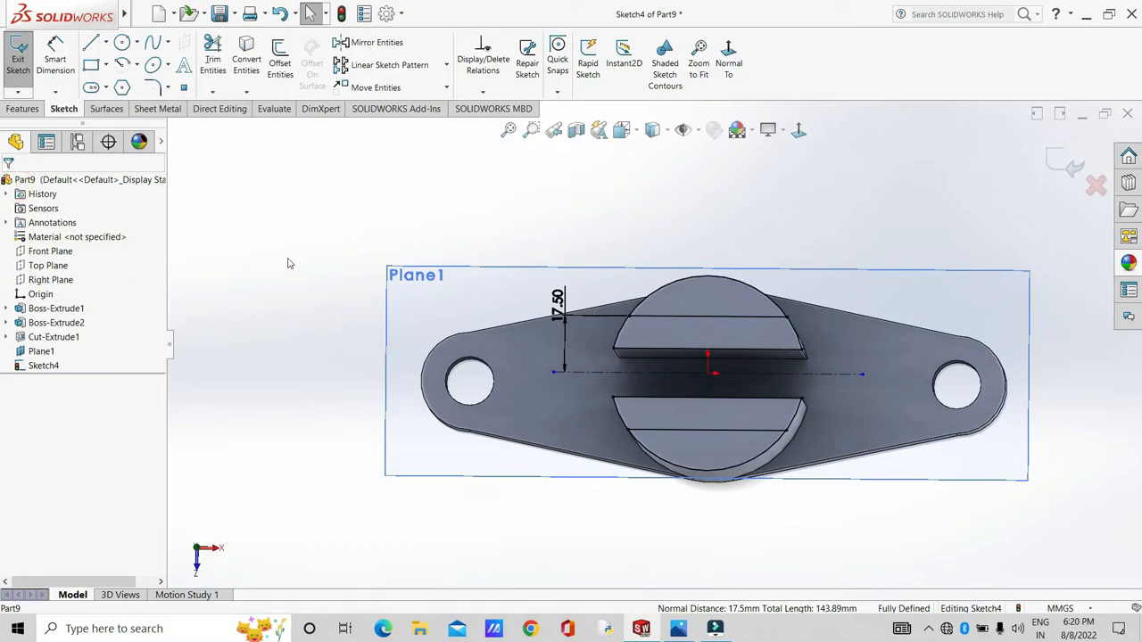
- Power trim the slot-side edges and the arc pieces between the two offset lines, leaving the outer circular segments and the centerline
left_click(213, 62)
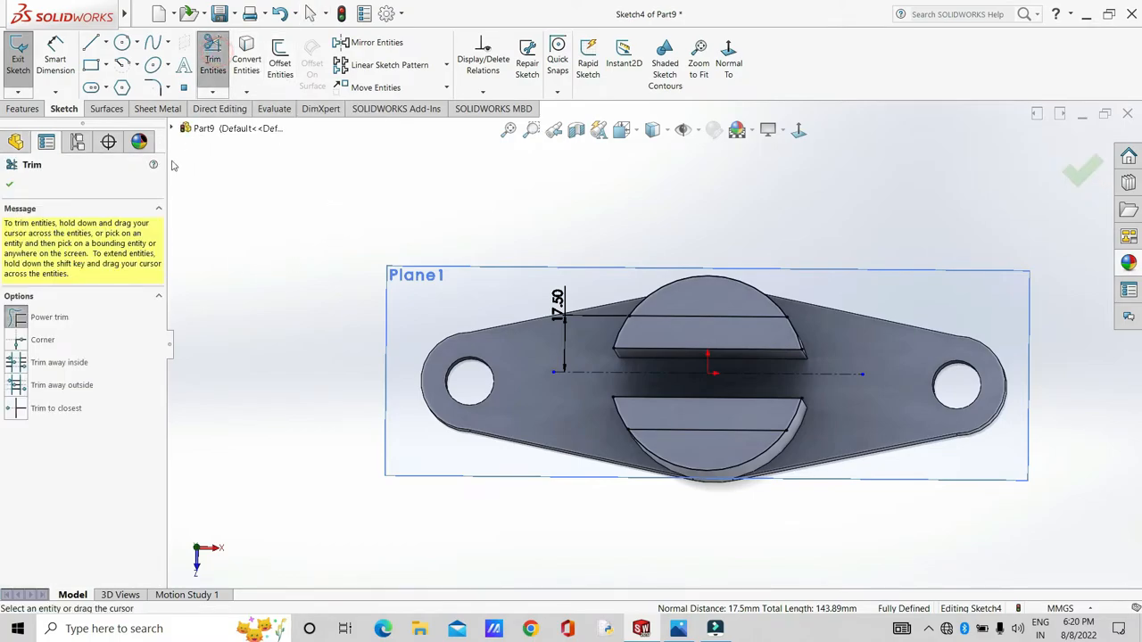
left_click(705, 254)
scroll(782, 353, "down", 5)
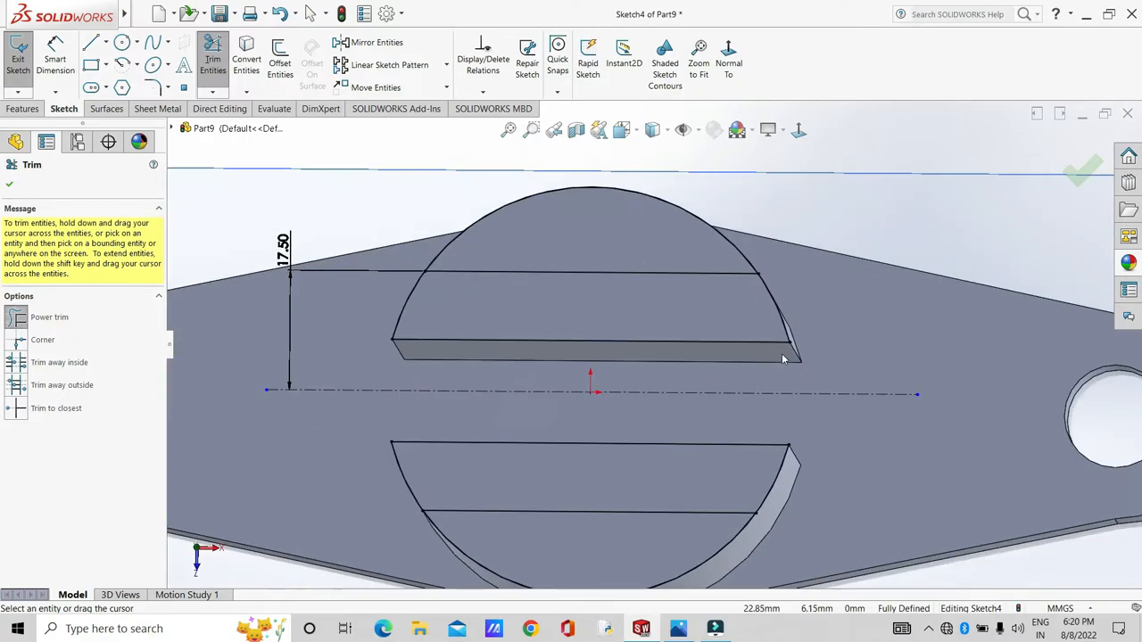
left_click_drag(796, 316, 798, 316)
left_click_drag(436, 313, 364, 308)
mouse_move(380, 494)
left_mouse_down()
mouse_move(480, 469)
mouse_move(665, 457)
left_mouse_up()
scroll(242, 499, "down", 3)
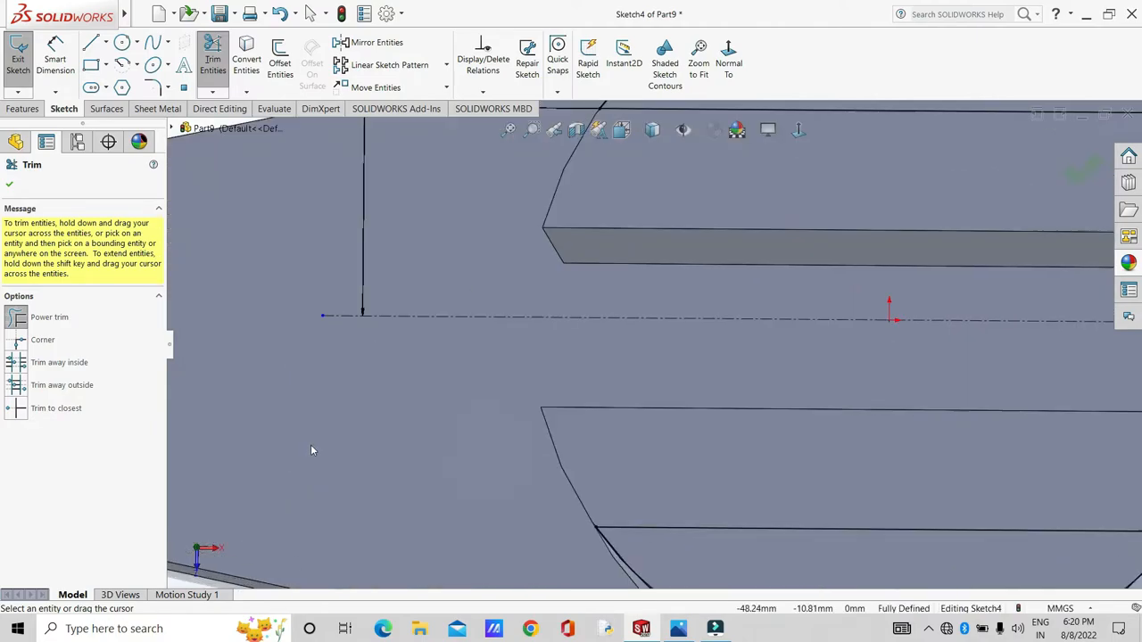
scroll(313, 450, "up", 5)
mouse_move(324, 441)
middle_mouse_down()
mouse_move(324, 408)
mouse_move(291, 361)
middle_mouse_up()
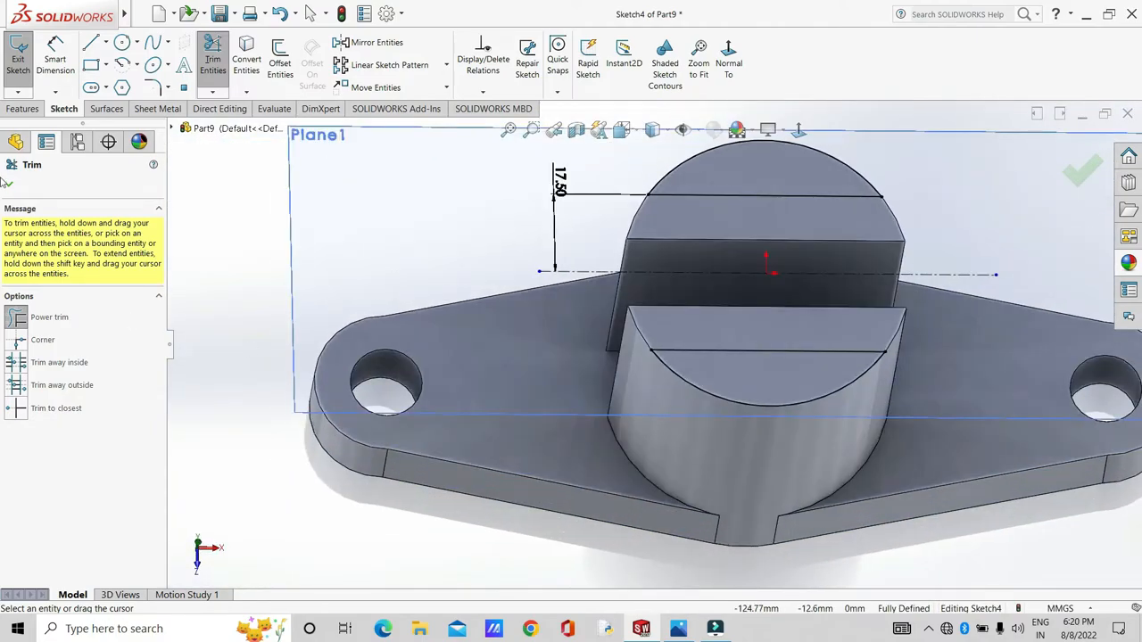
left_click(11, 185)
- Cut-extrude the two outer circular segments blind to a depth of 30 mm, consulting the reference drawing in Photos for the lug height
left_click(22, 108)
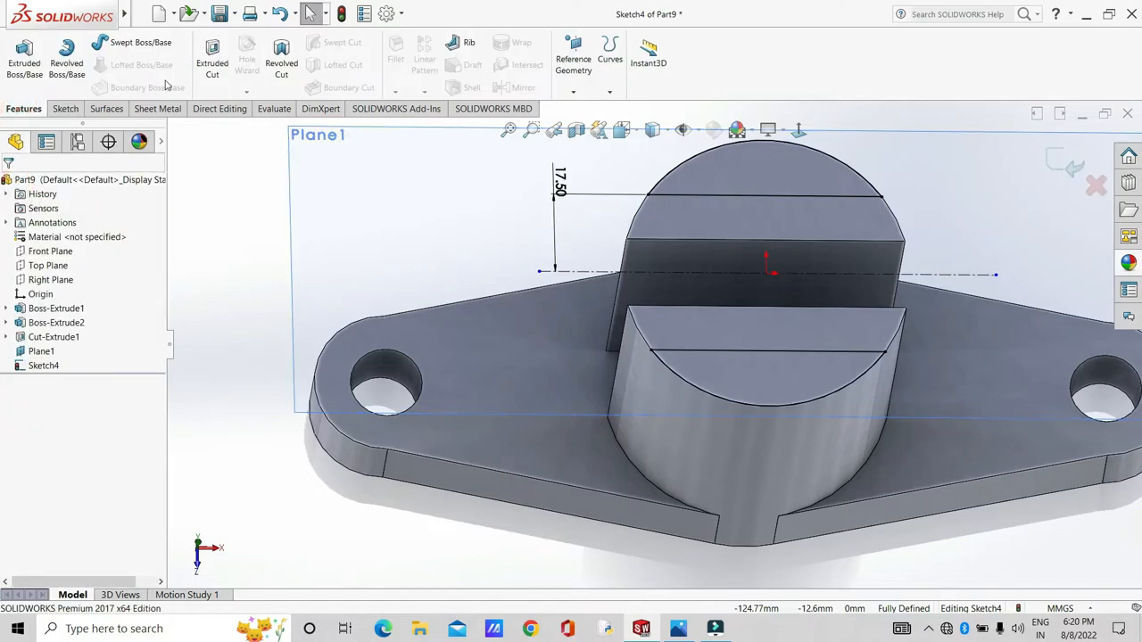
left_click(213, 55)
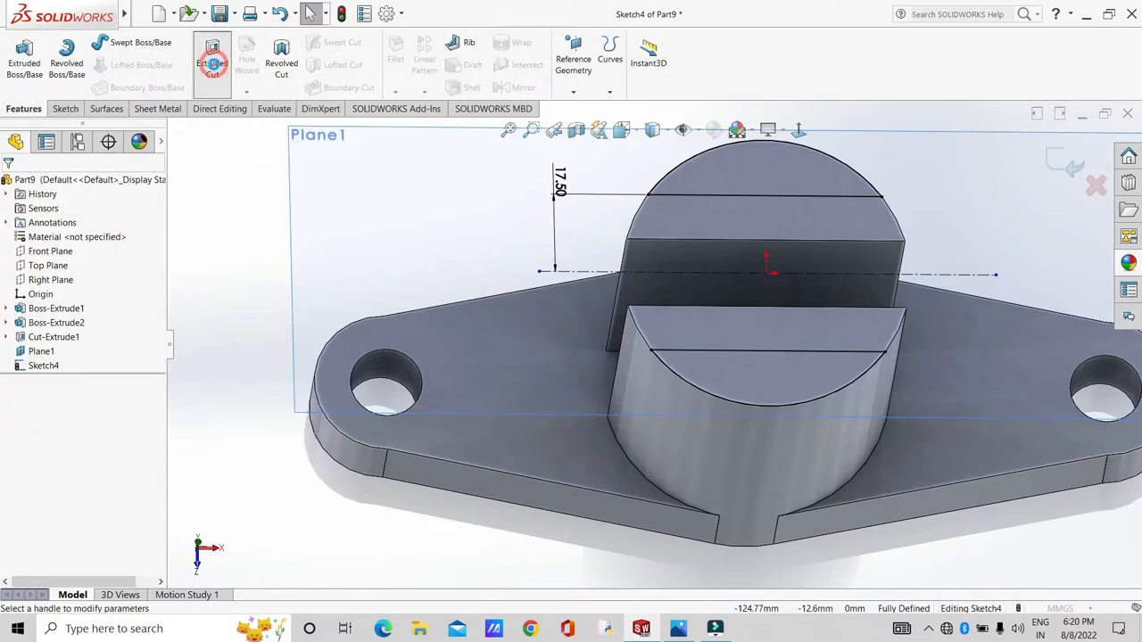
middle_click_drag(359, 477, 364, 407)
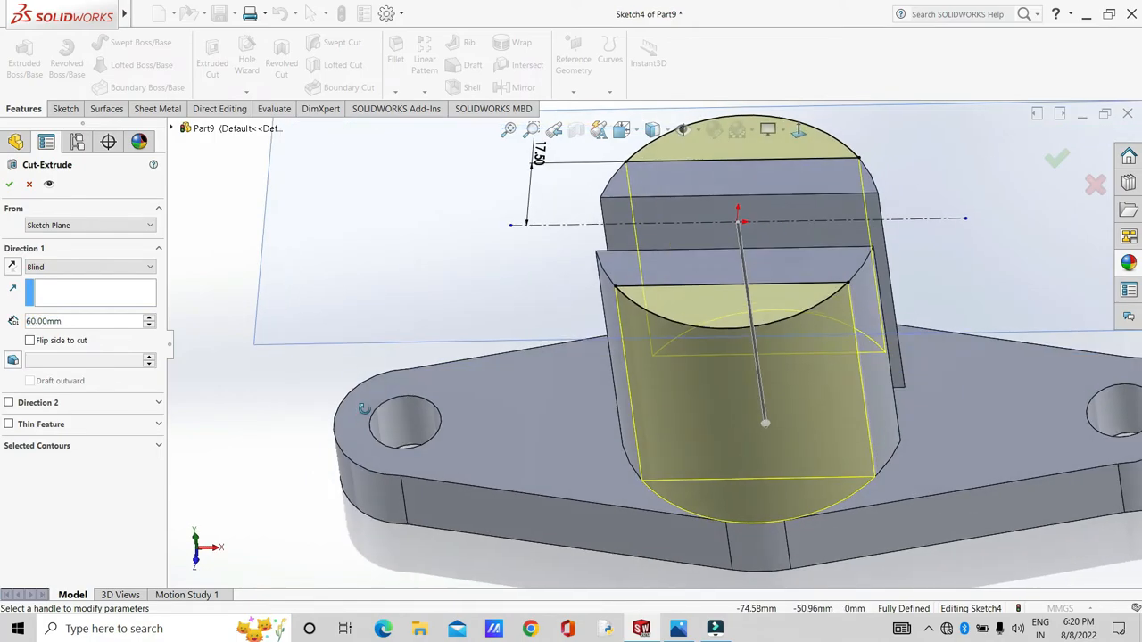
mouse_move(679, 627)
left_click(671, 558)
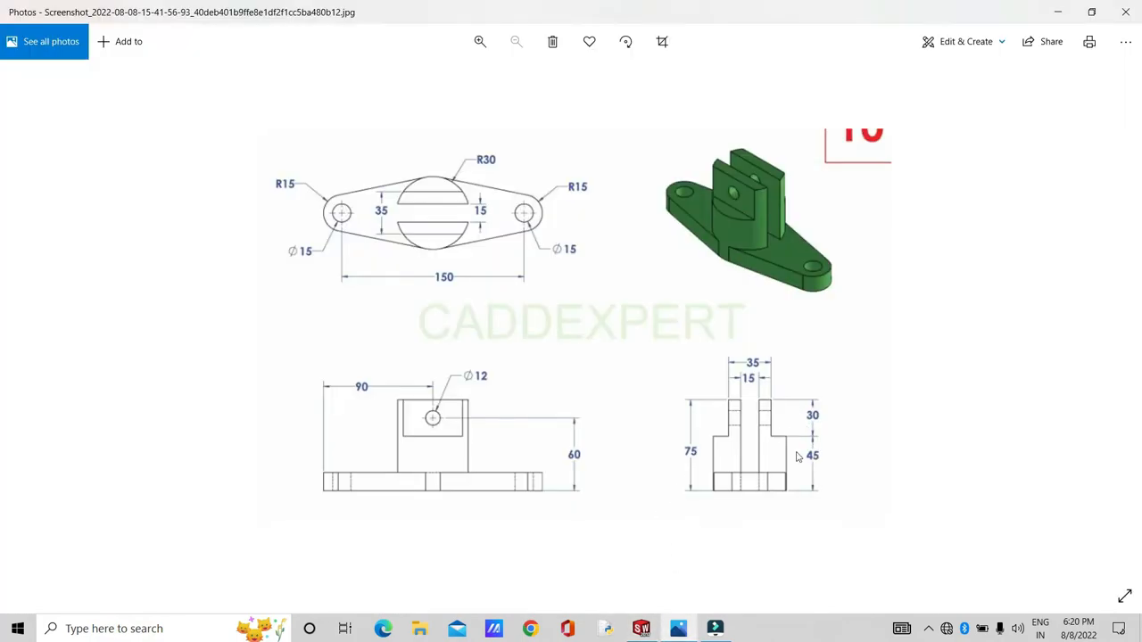
mouse_move(641, 626)
left_click(639, 581)
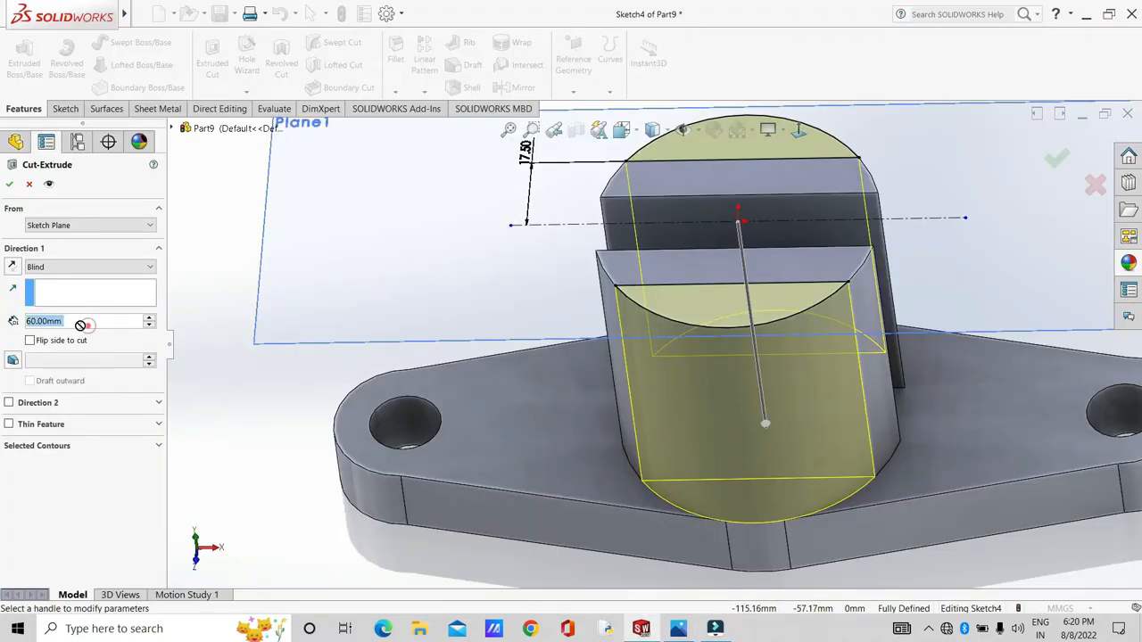
type("30")
key("Return")
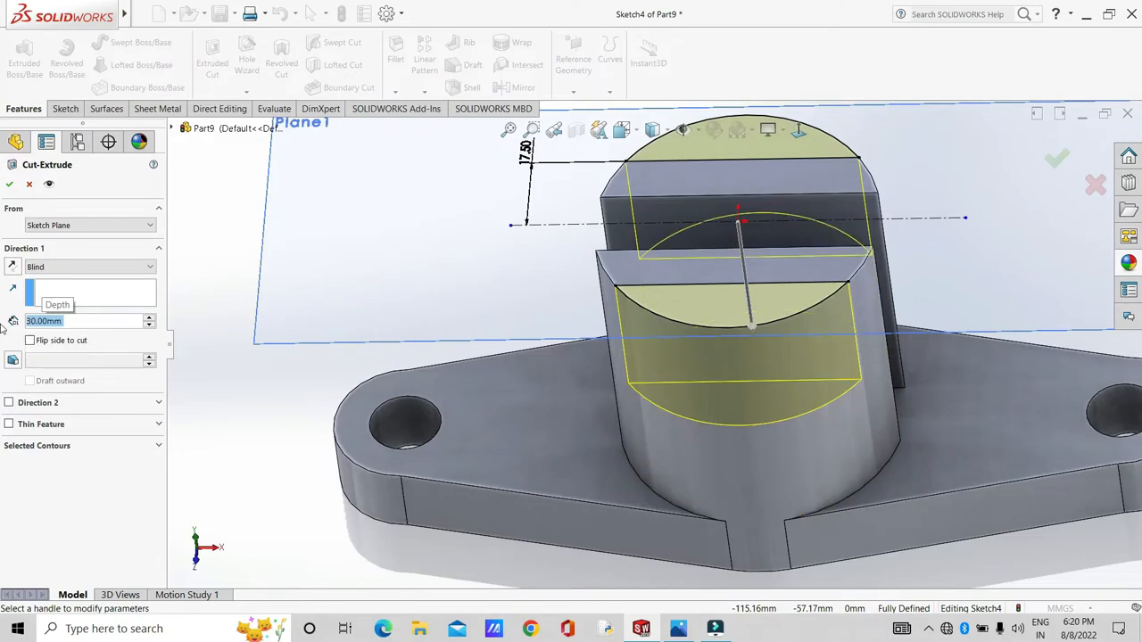
left_click(9, 184)
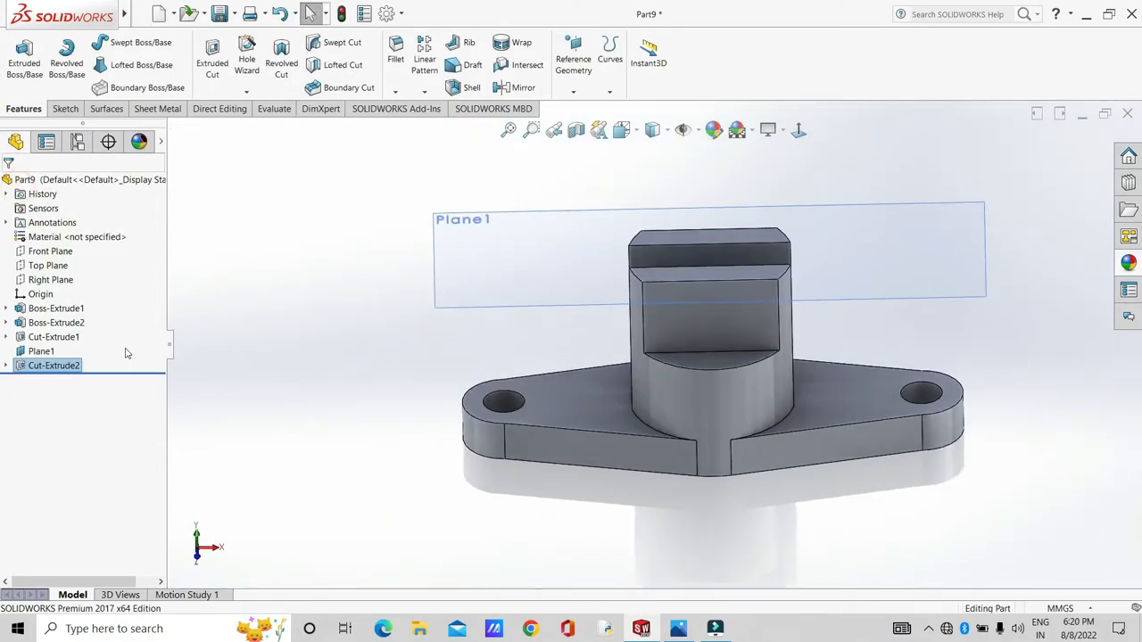
- Hide the offset reference plane Plane1 and turn the model to show the rear lug face
left_click(40, 351)
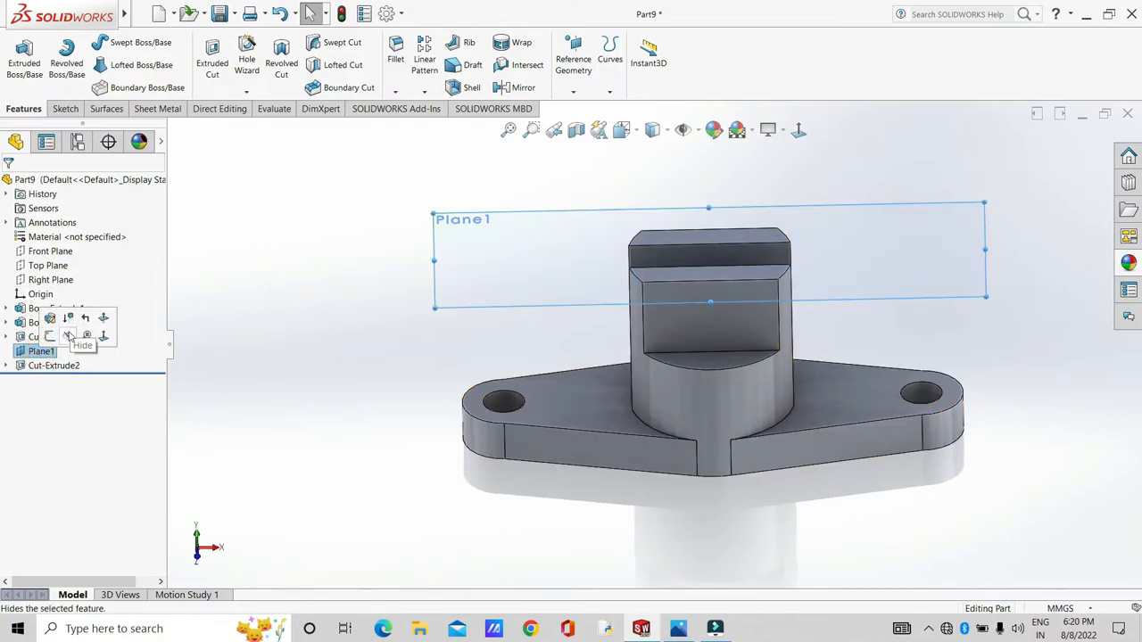
left_click(71, 332)
scroll(362, 435, "up", 1)
middle_click_drag(361, 435, 561, 558)
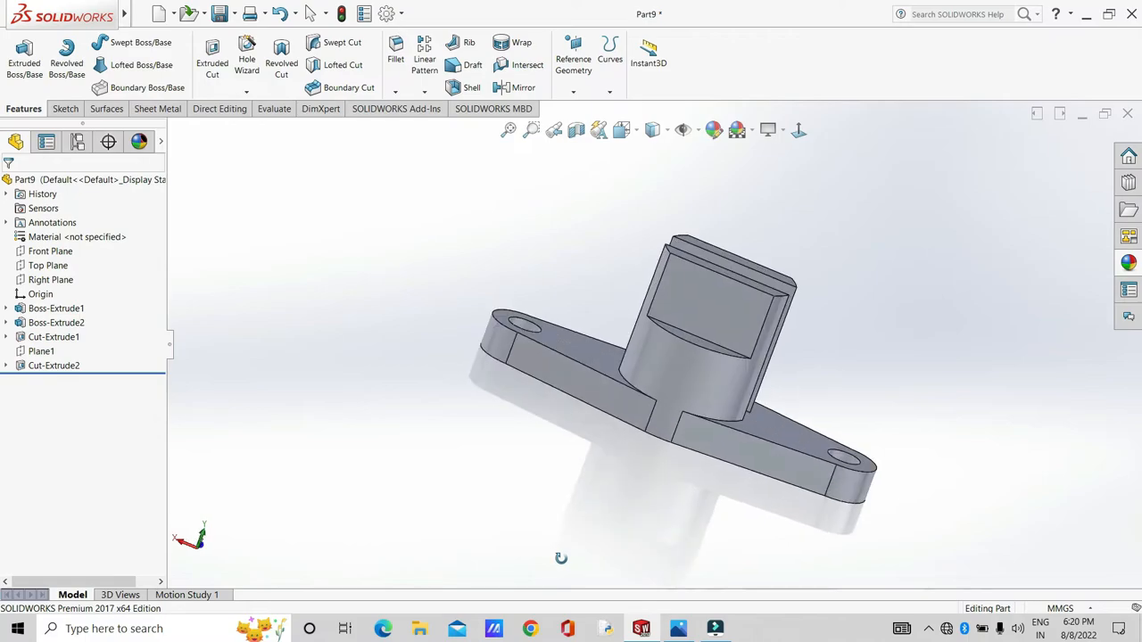
- After checking the lug hole in the Photos reference drawing, sketch a circle about 16 mm in diameter on the rear lug's flat face, above the origin
mouse_move(678, 629)
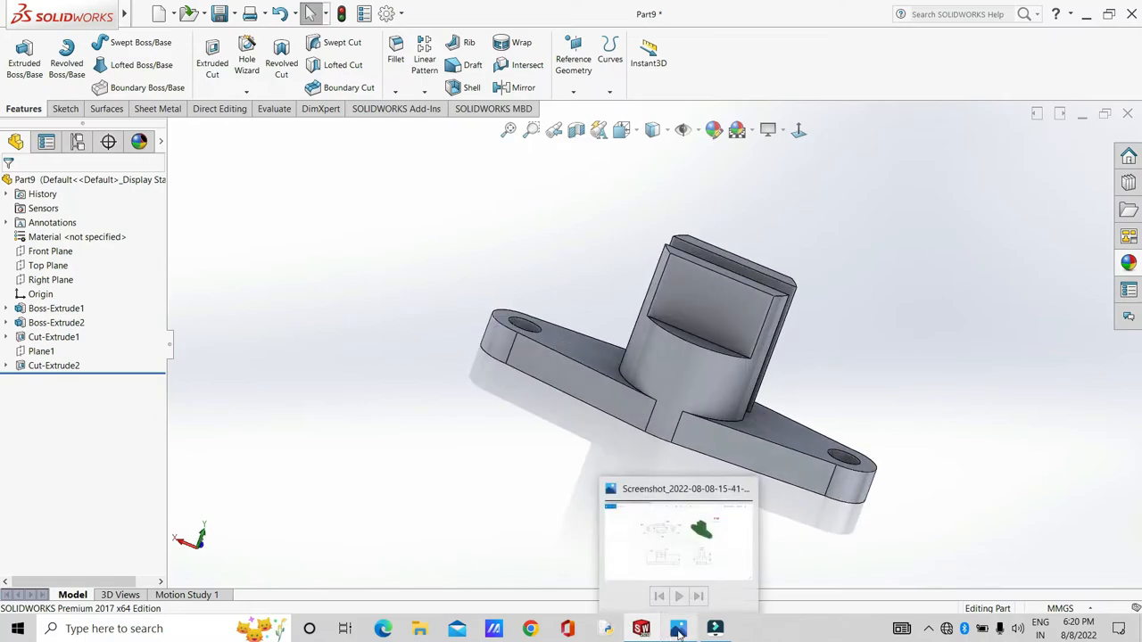
left_click(678, 562)
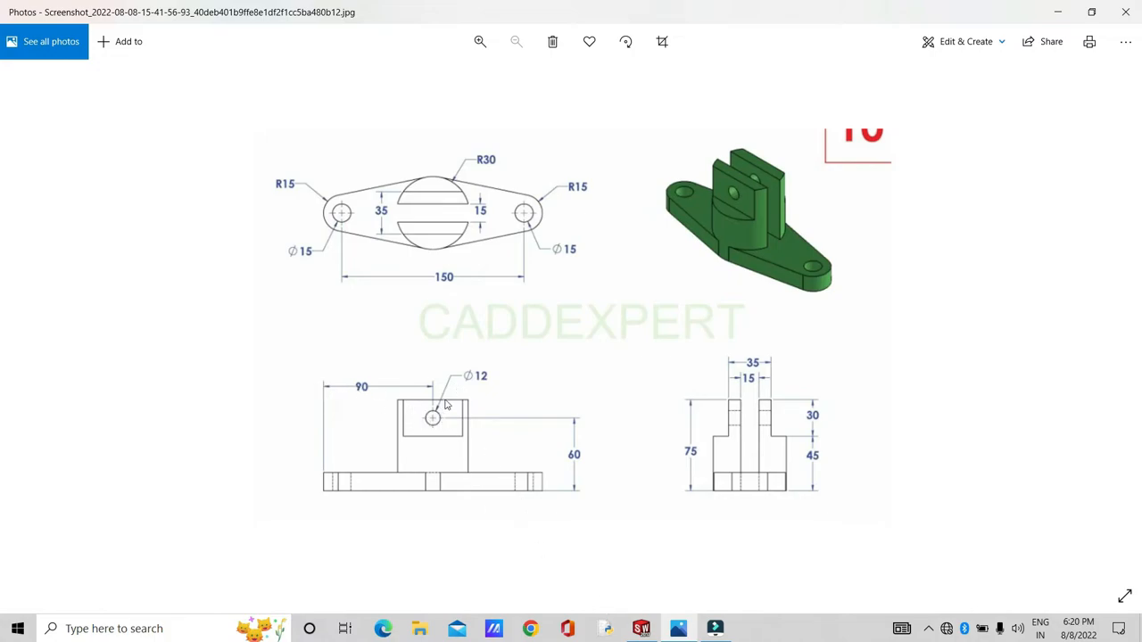
mouse_move(639, 633)
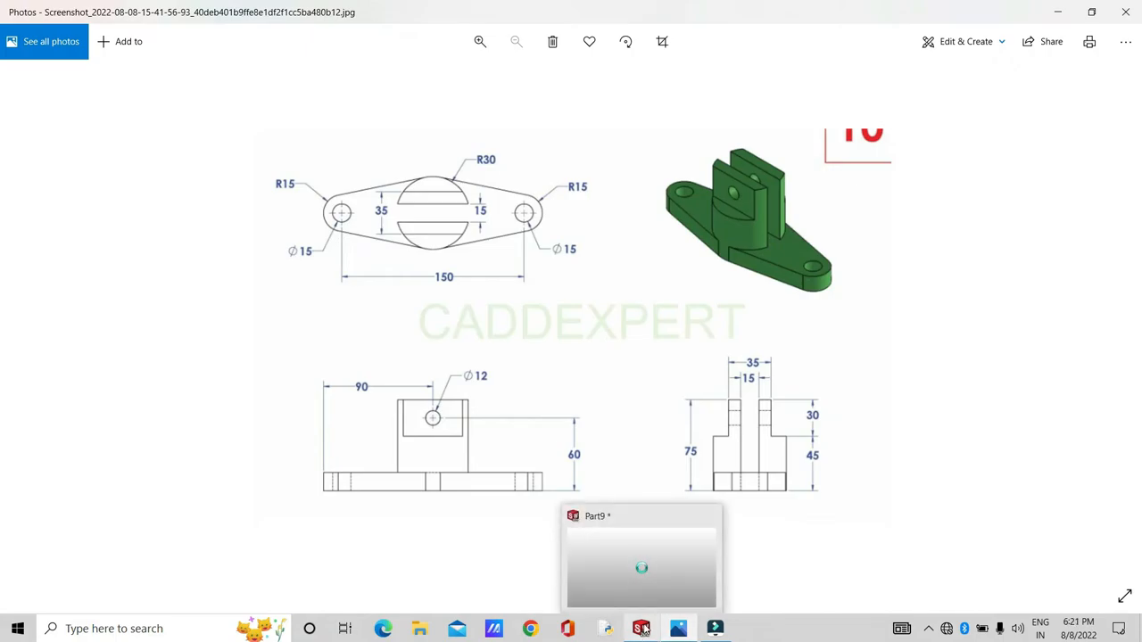
left_click(642, 581)
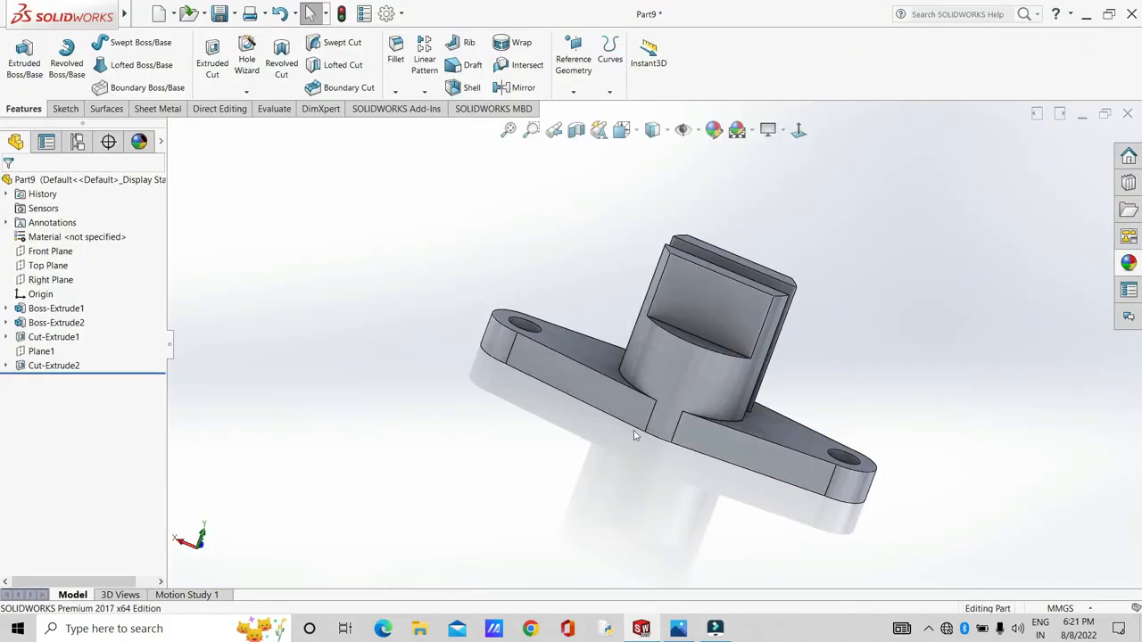
left_click(717, 319)
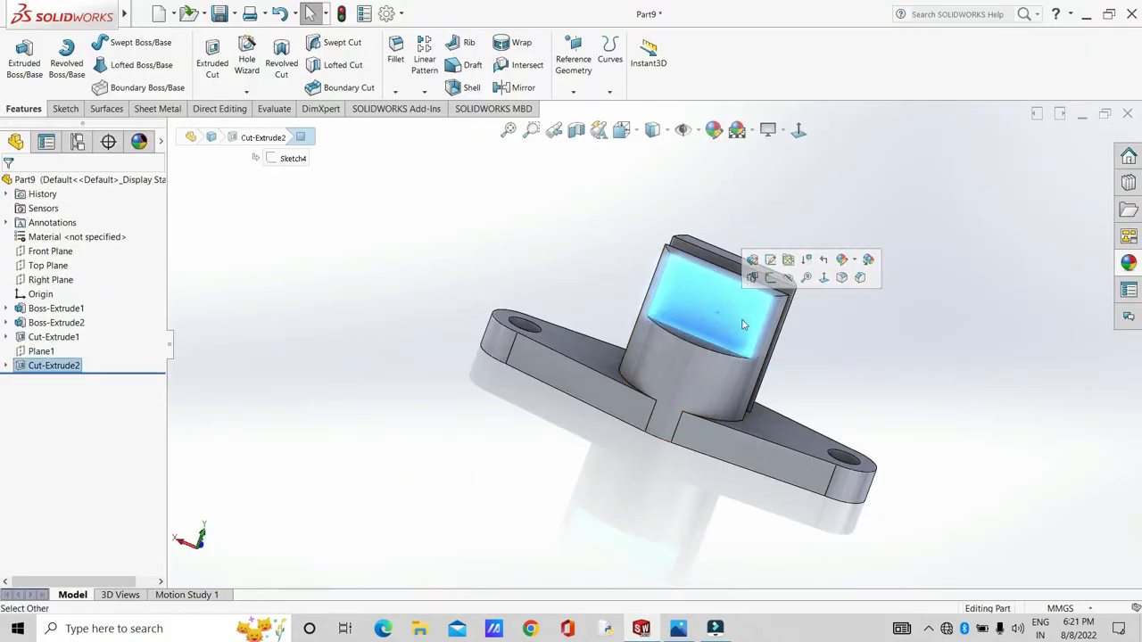
left_click(764, 282)
left_click(799, 130)
left_click(122, 47)
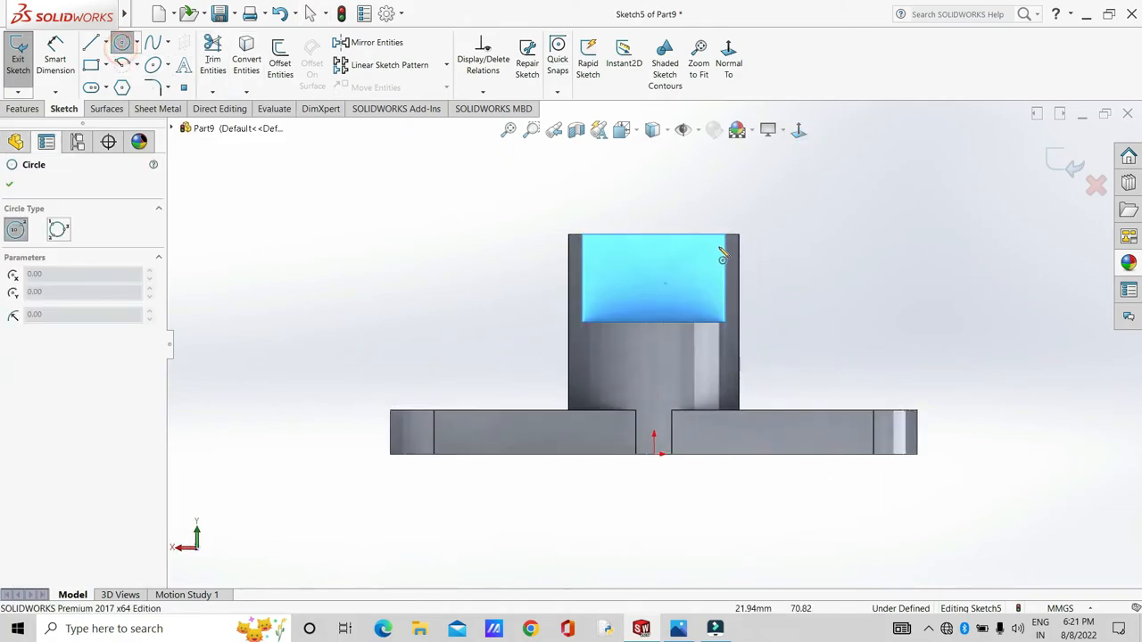
left_click(653, 272)
left_click(678, 286)
key("Escape")
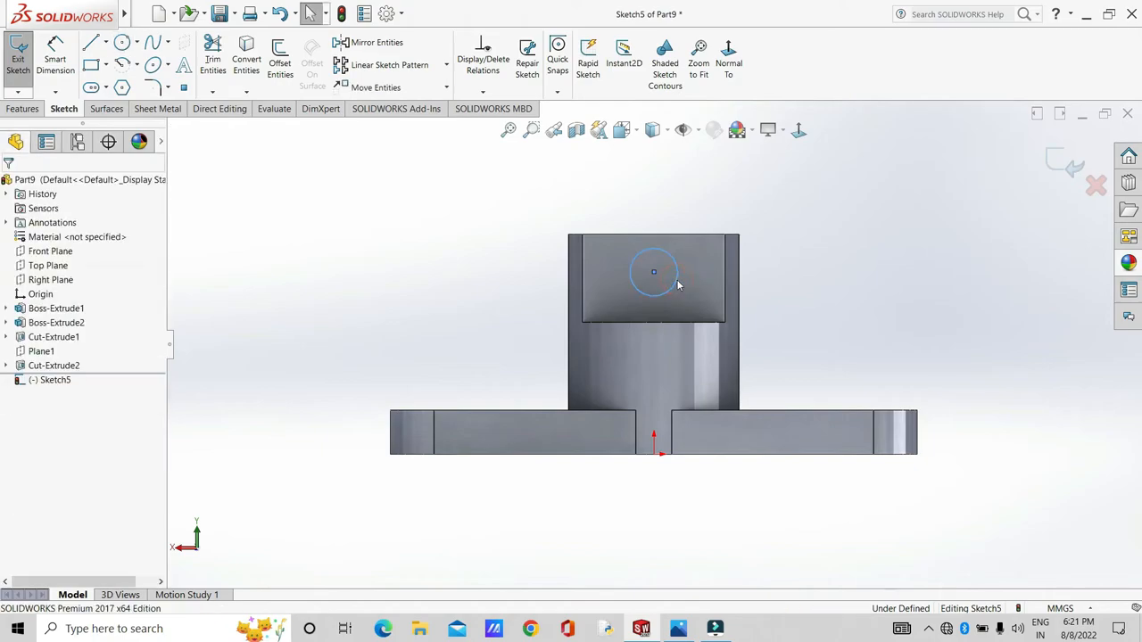
- Set the lug circle's diameter to 12 mm
left_click(54, 56)
left_click(675, 280)
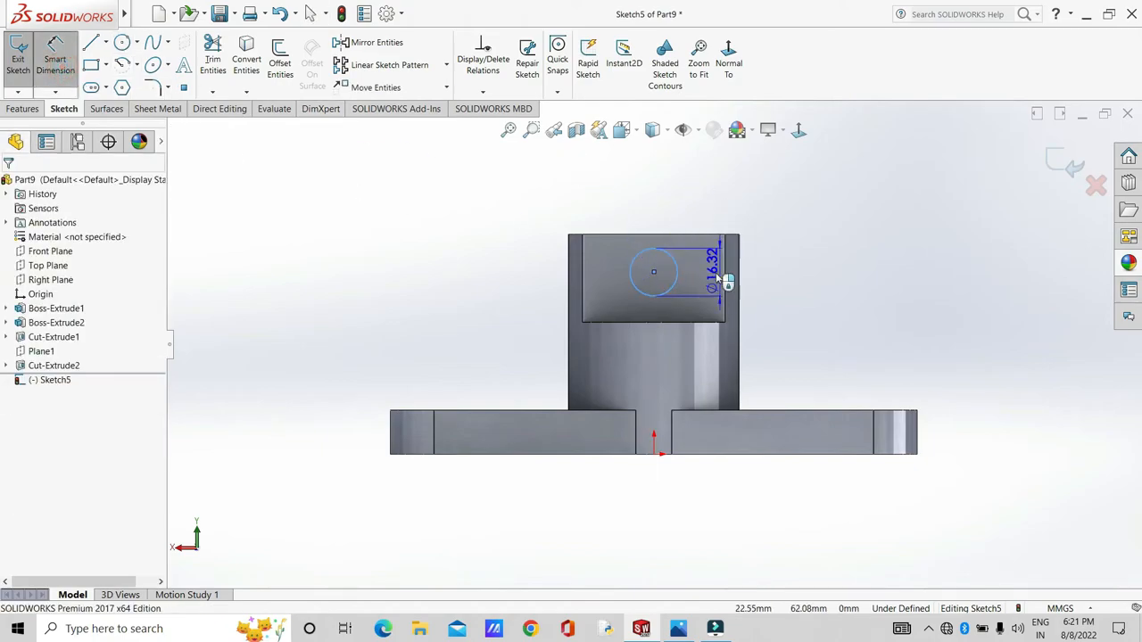
left_click(776, 279)
type("12")
key("Return")
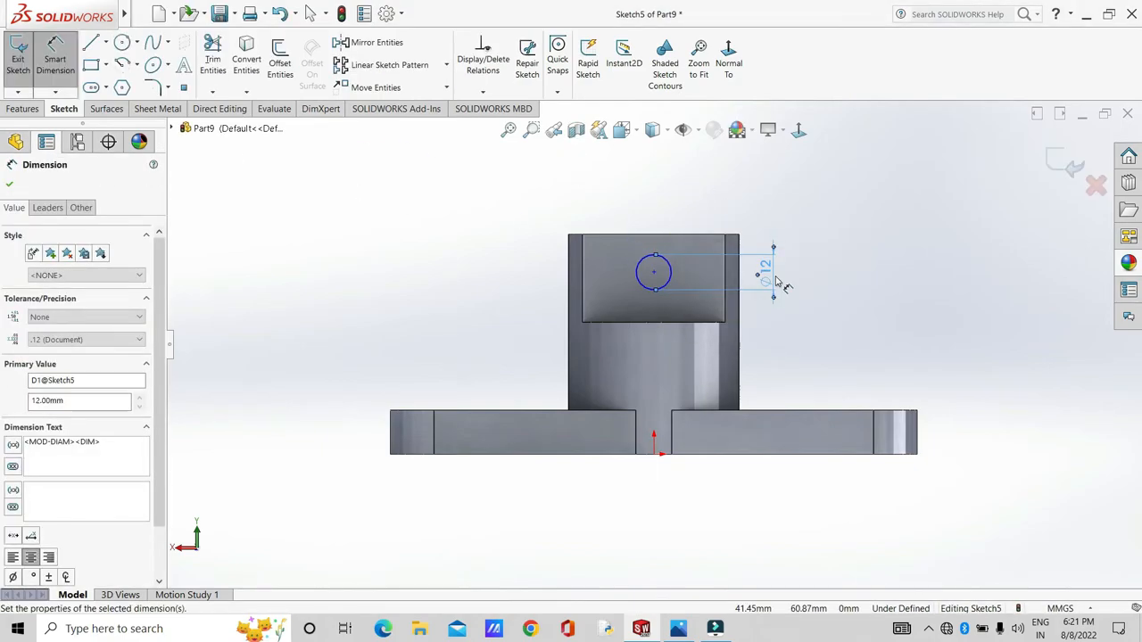
left_click(388, 368)
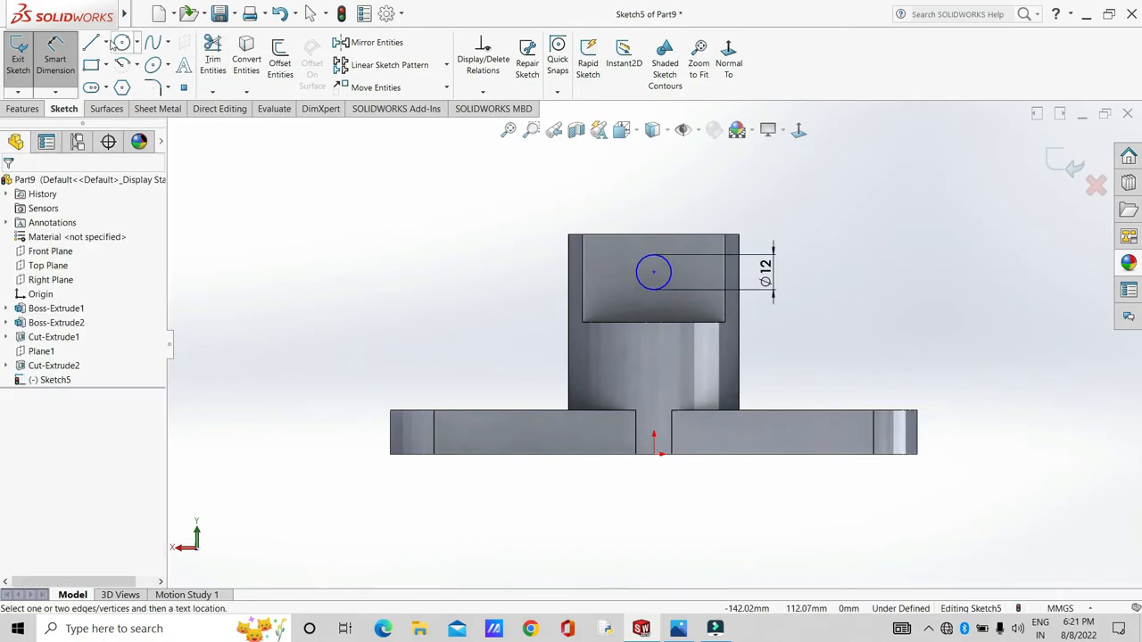
- Dimension the horizontal distance between the lug circle's centre and the base plate's left end edge at 90 mm
left_click(97, 42)
left_click(55, 55)
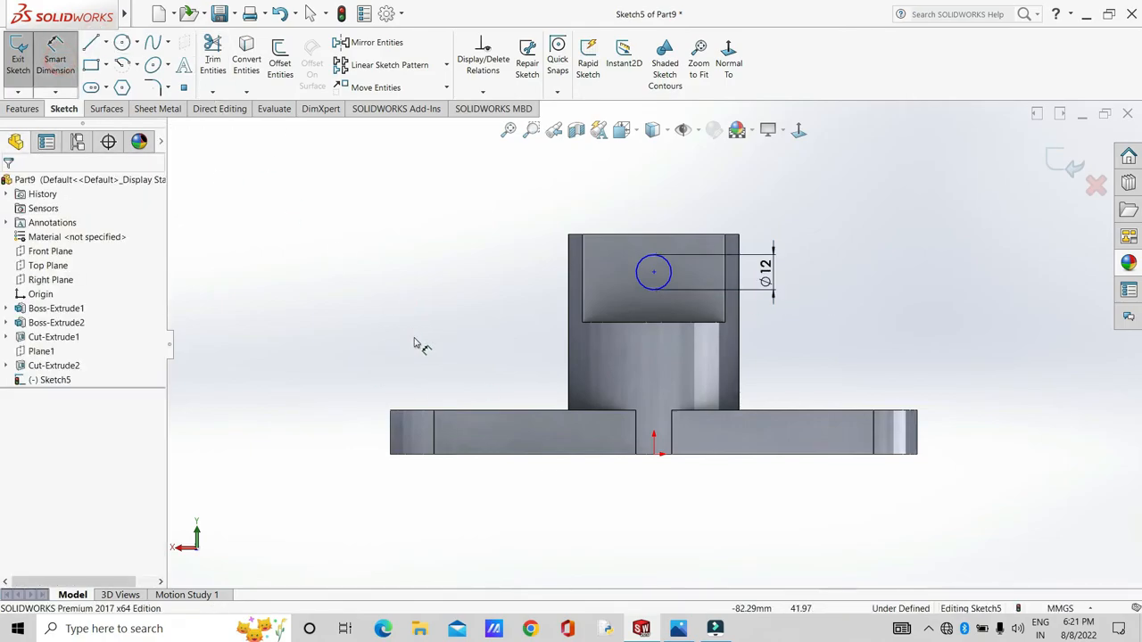
left_click(654, 272)
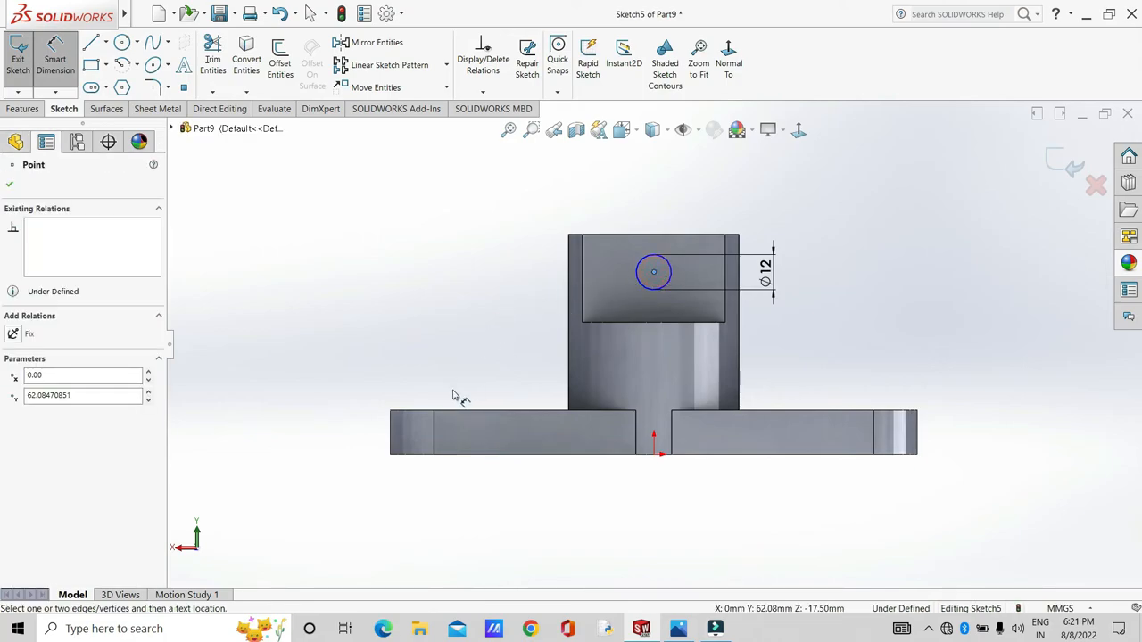
left_click(390, 441)
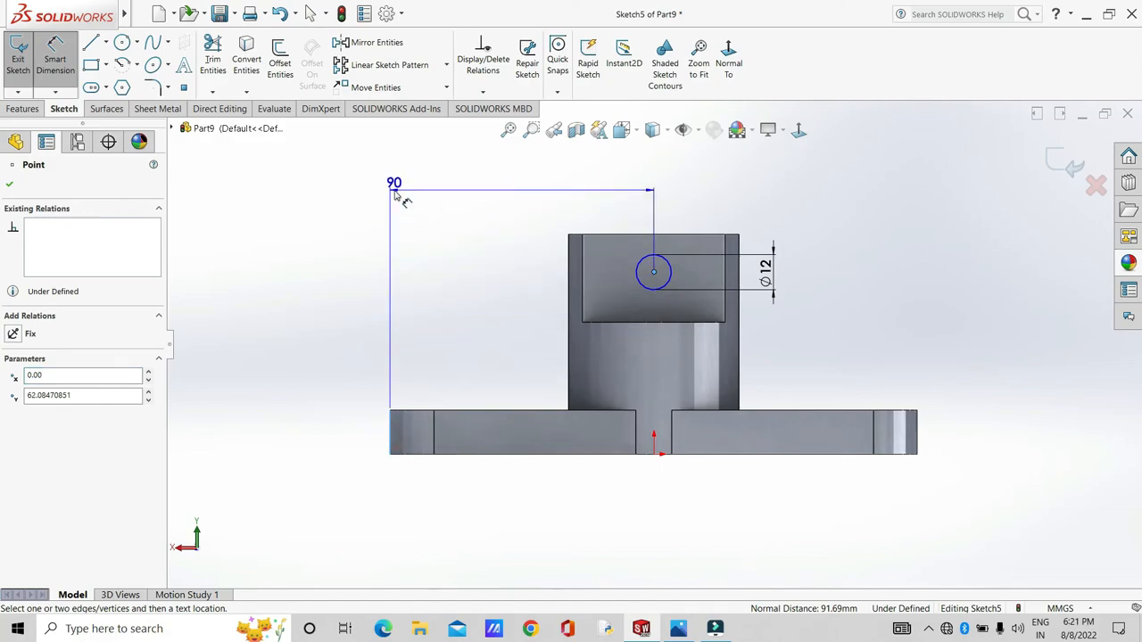
left_click(393, 192)
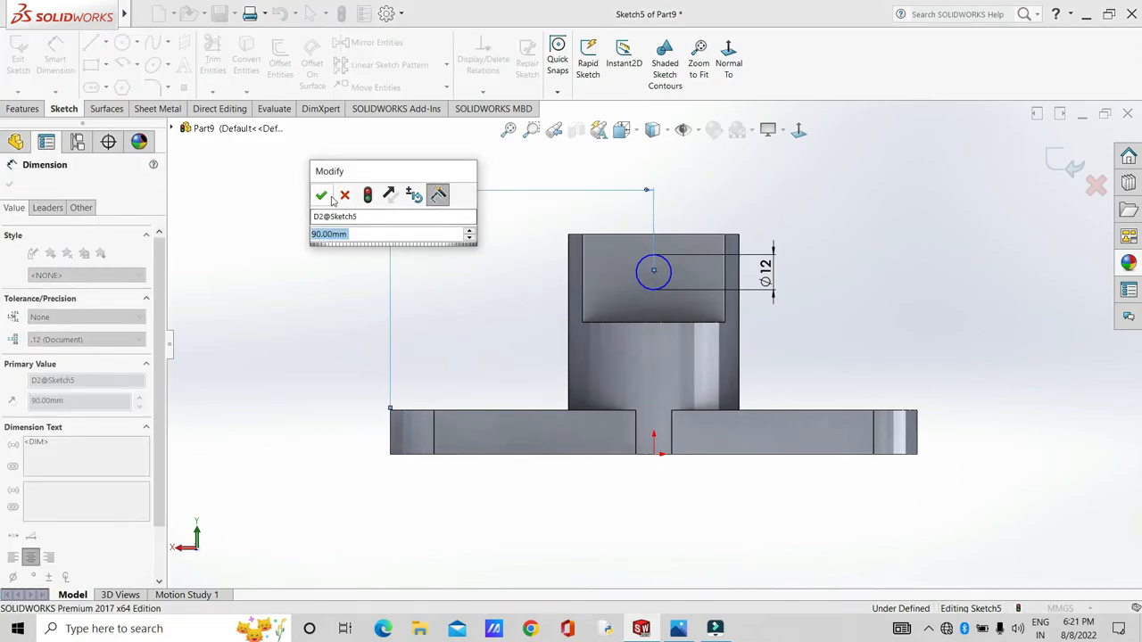
left_click(324, 196)
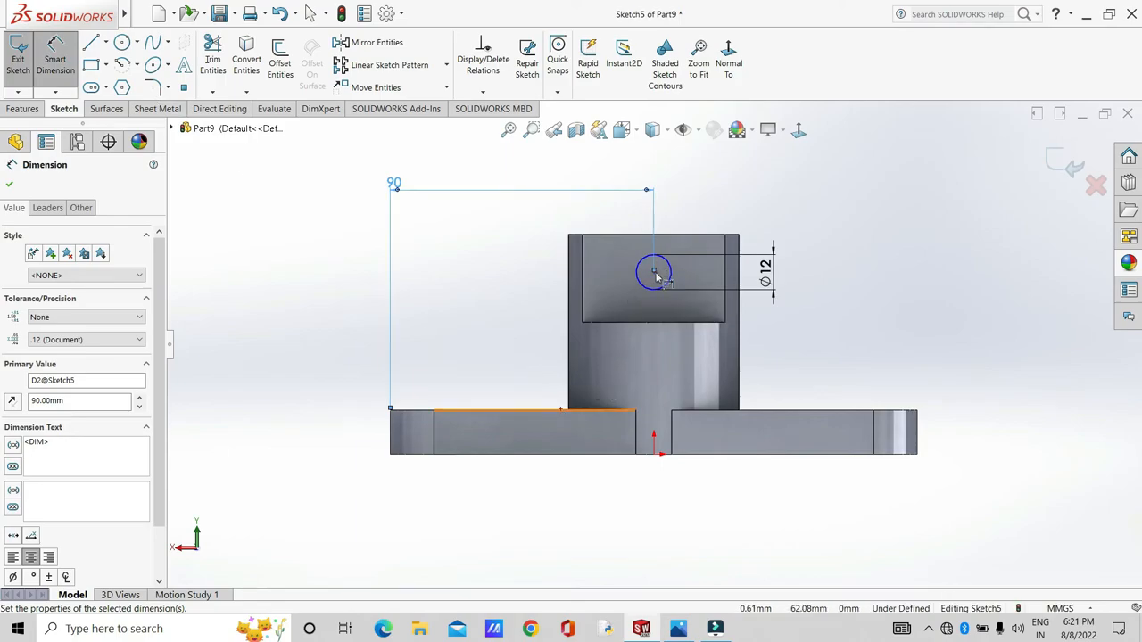
- Dimension the lug circle's centre vertically from the base plate's bottom edge and set the height to 60 mm
scroll(656, 278, "down", 5)
key("Escape")
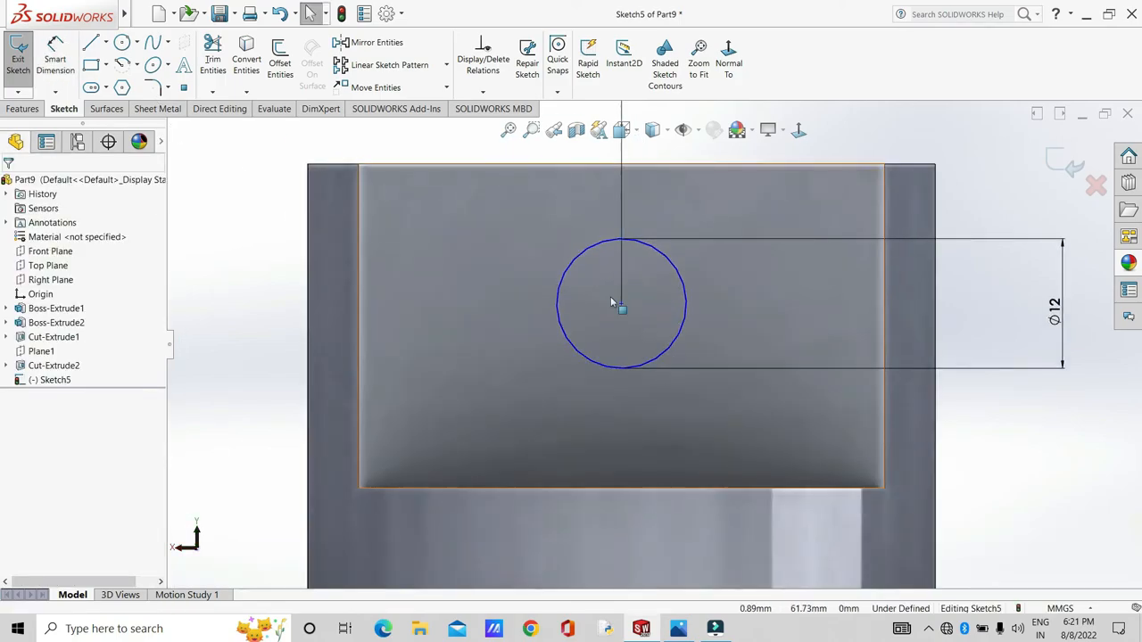
left_click(122, 42)
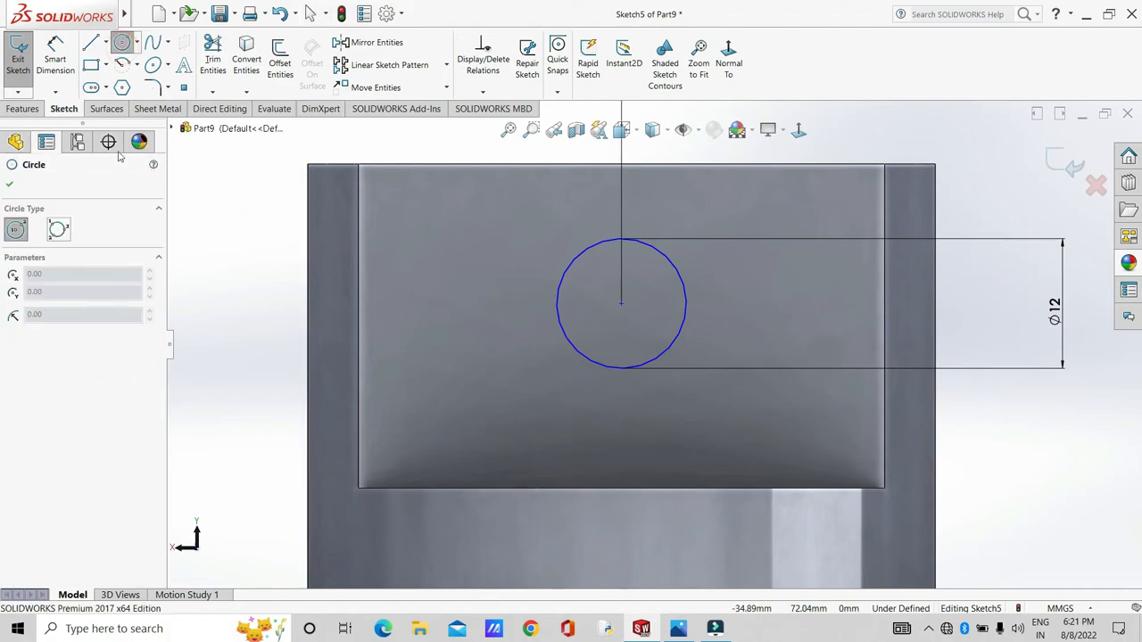
left_click(69, 78)
left_click(622, 305)
scroll(625, 308, "up", 5)
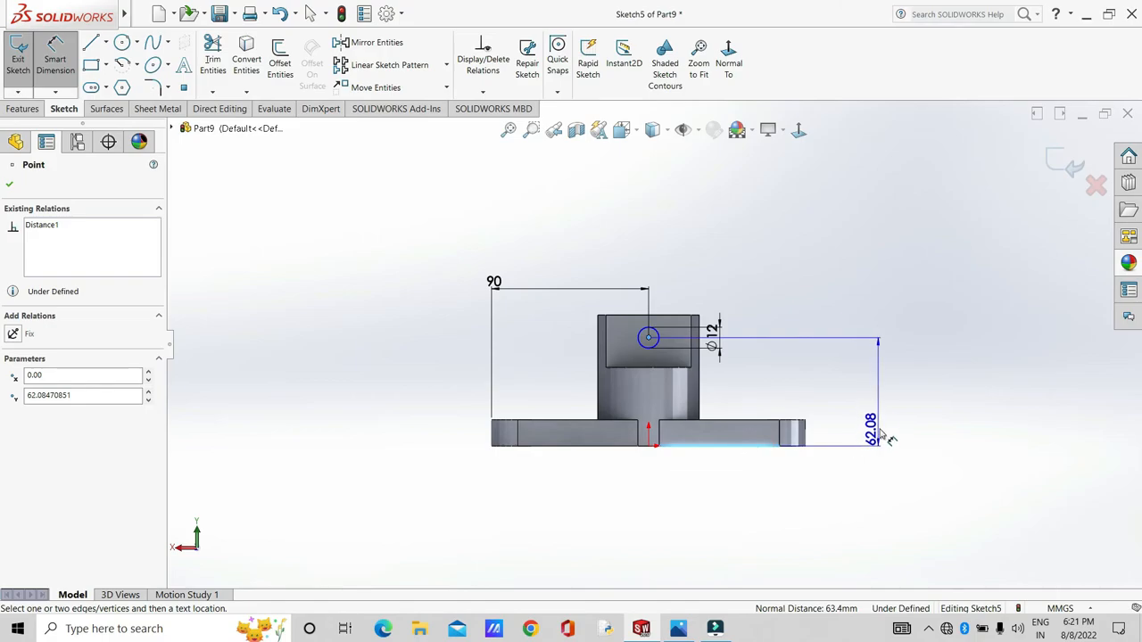
left_click(873, 404)
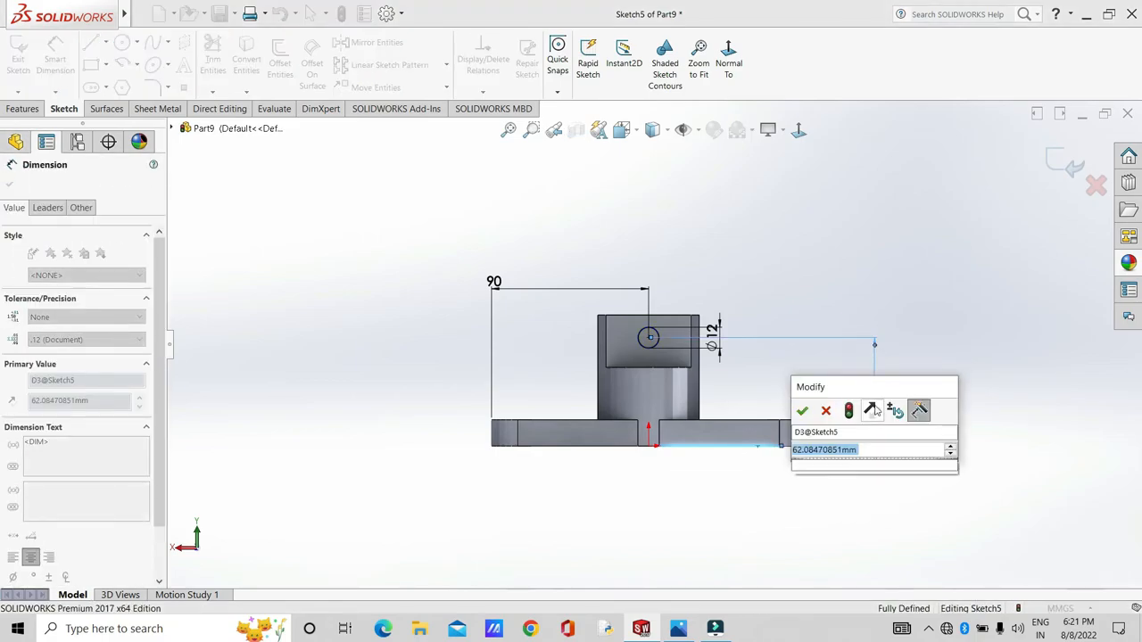
type("60")
key("Return")
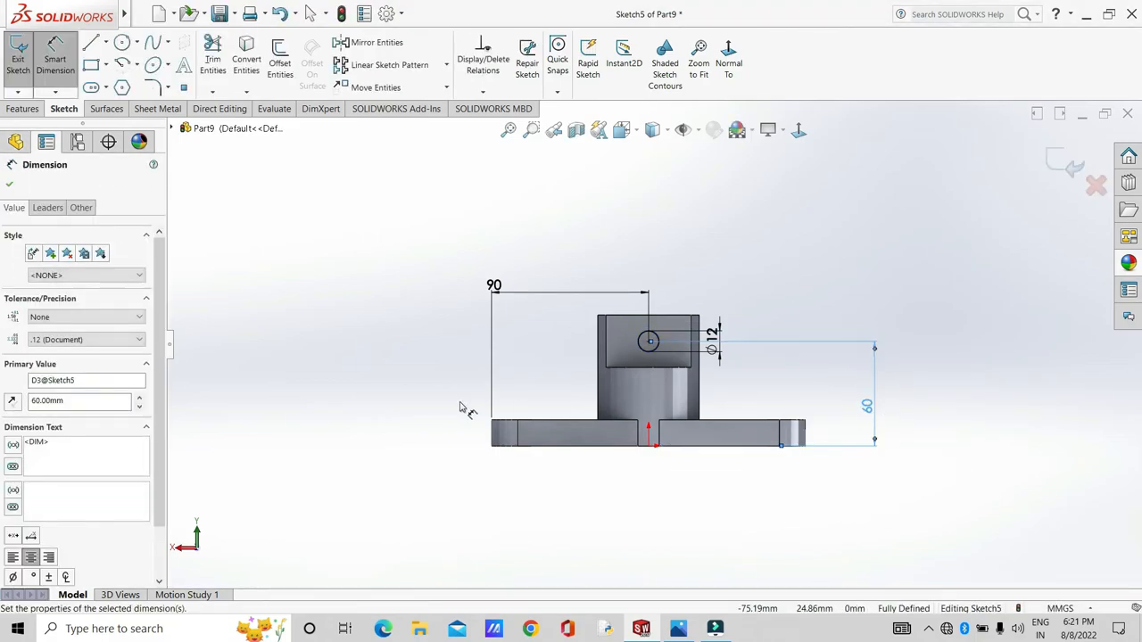
left_click(396, 385)
- Finish the circle sketch and cut-extrude it with Through All - Both to make the cross hole through both lugs
middle_click_drag(454, 399, 383, 408)
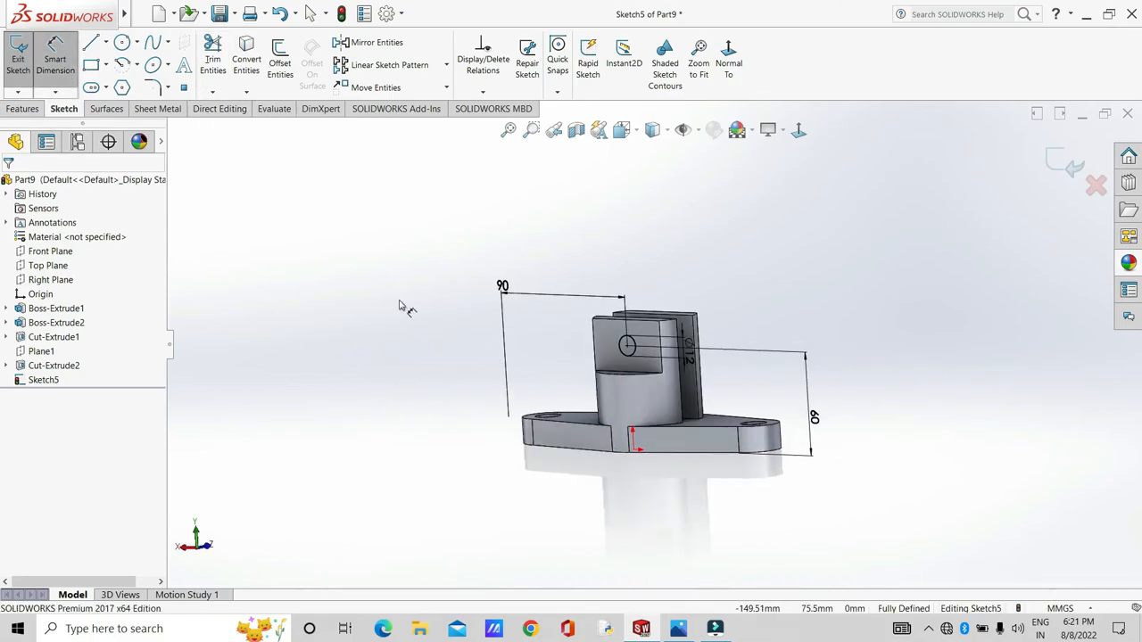
left_click(18, 56)
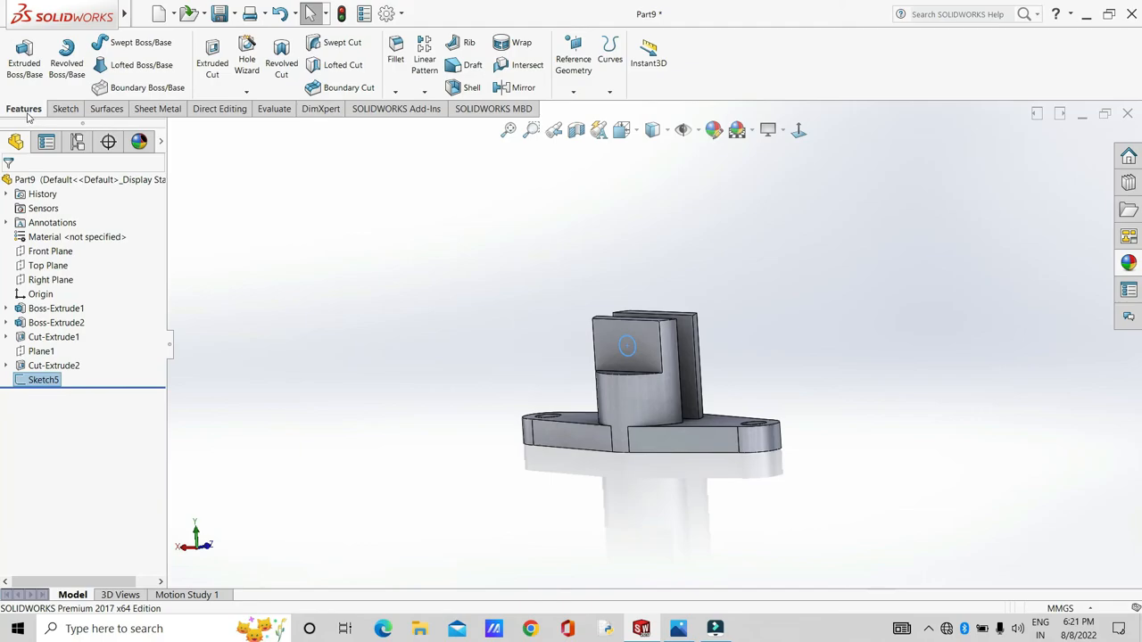
left_click(214, 66)
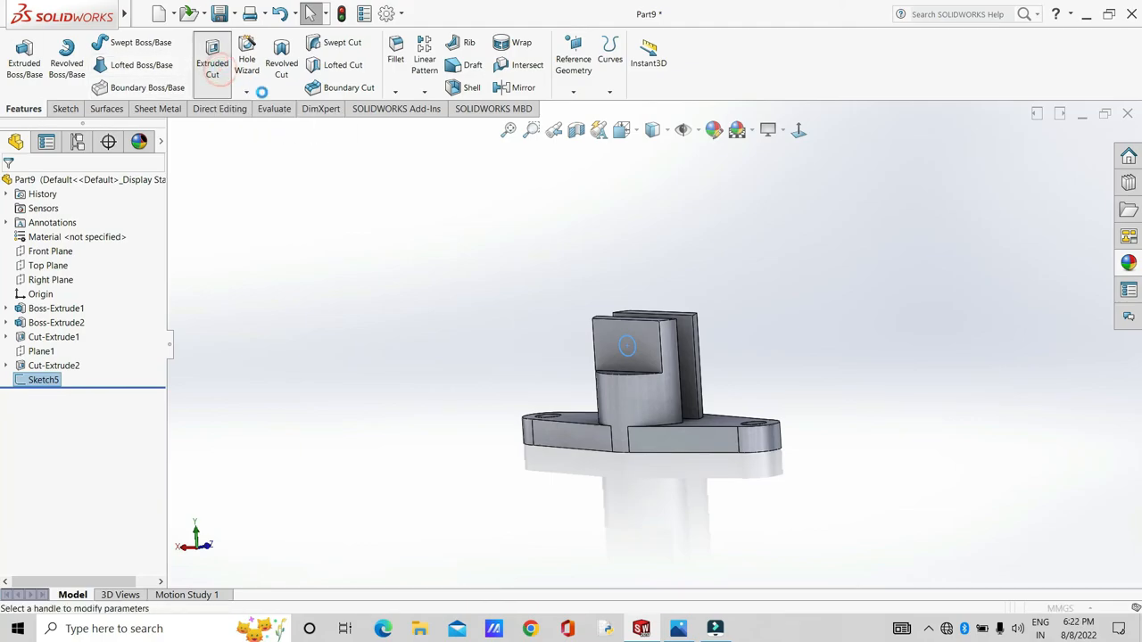
left_click(96, 267)
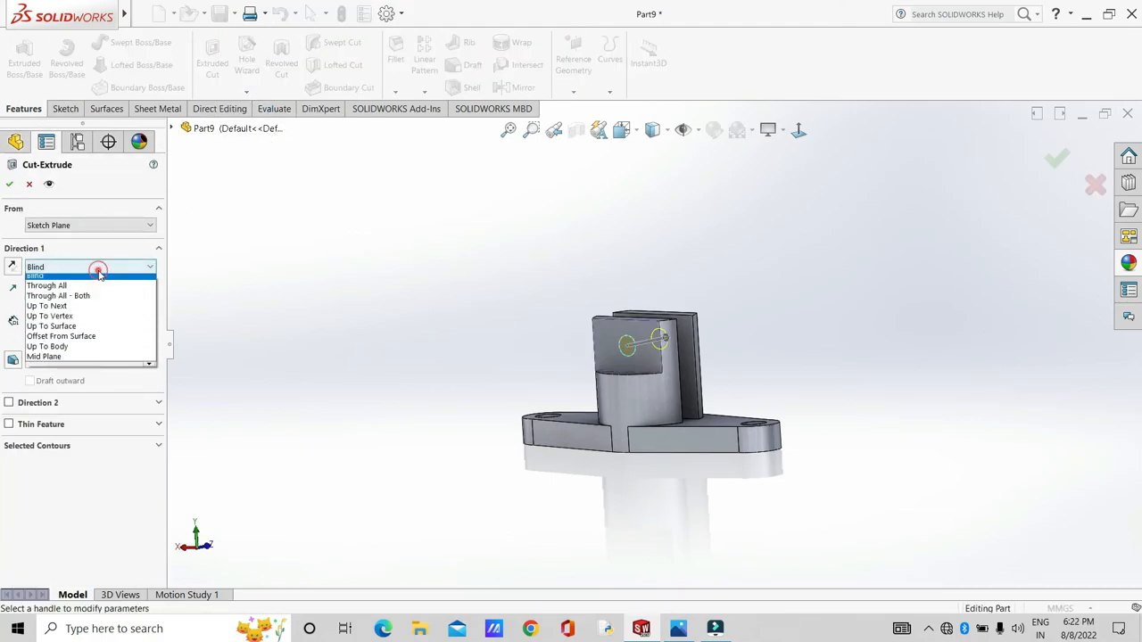
left_click(101, 298)
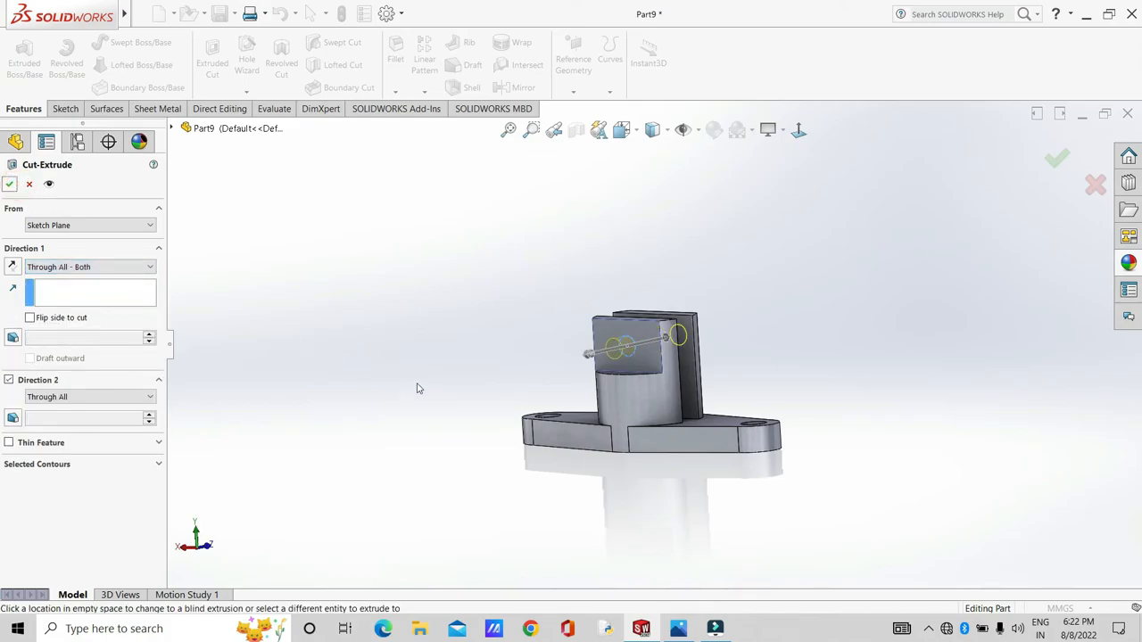
left_click(8, 185)
middle_click_drag(330, 384, 286, 469)
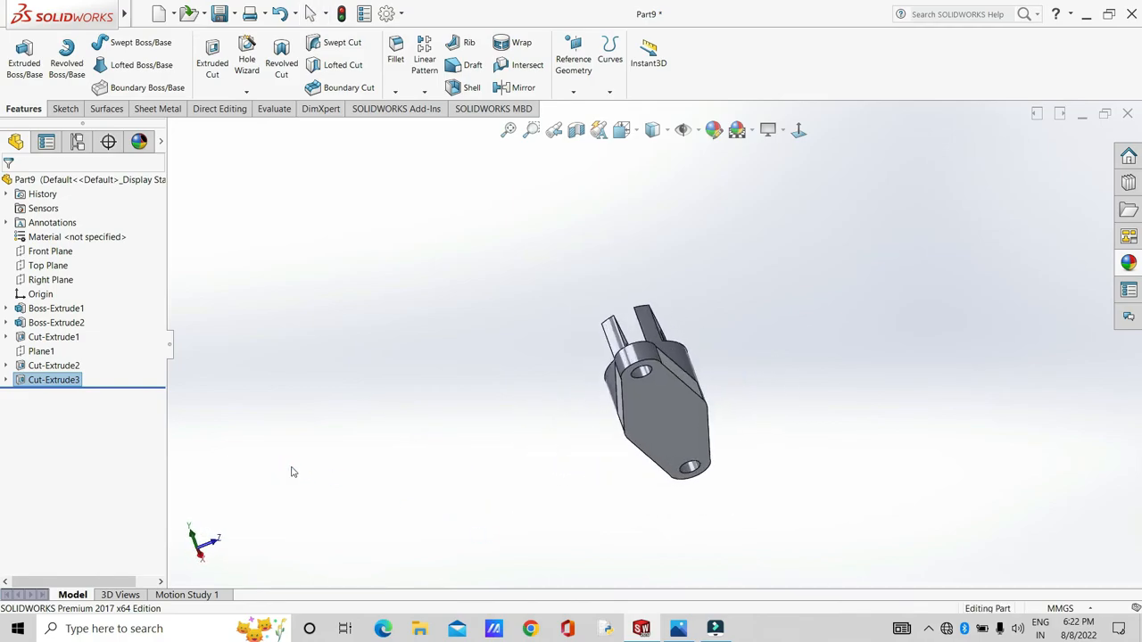
middle_click_drag(502, 377, 624, 607)
- Check the reference drawing in Photos, return to SOLIDWORKS and apply the dark green standard colour to the whole part
mouse_move(680, 630)
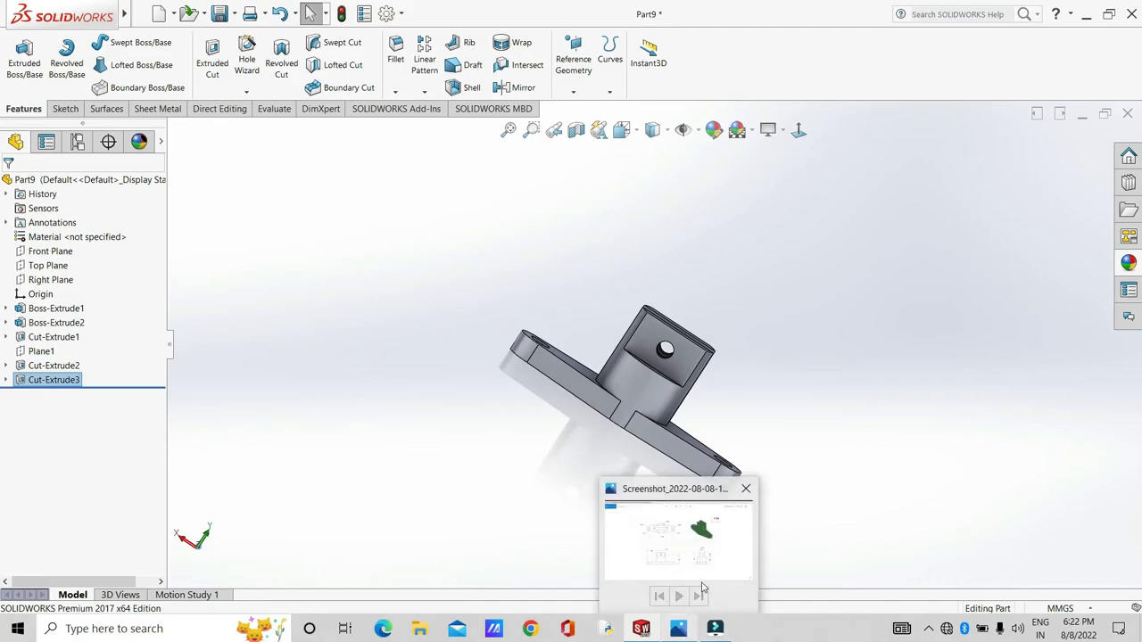
left_click(697, 573)
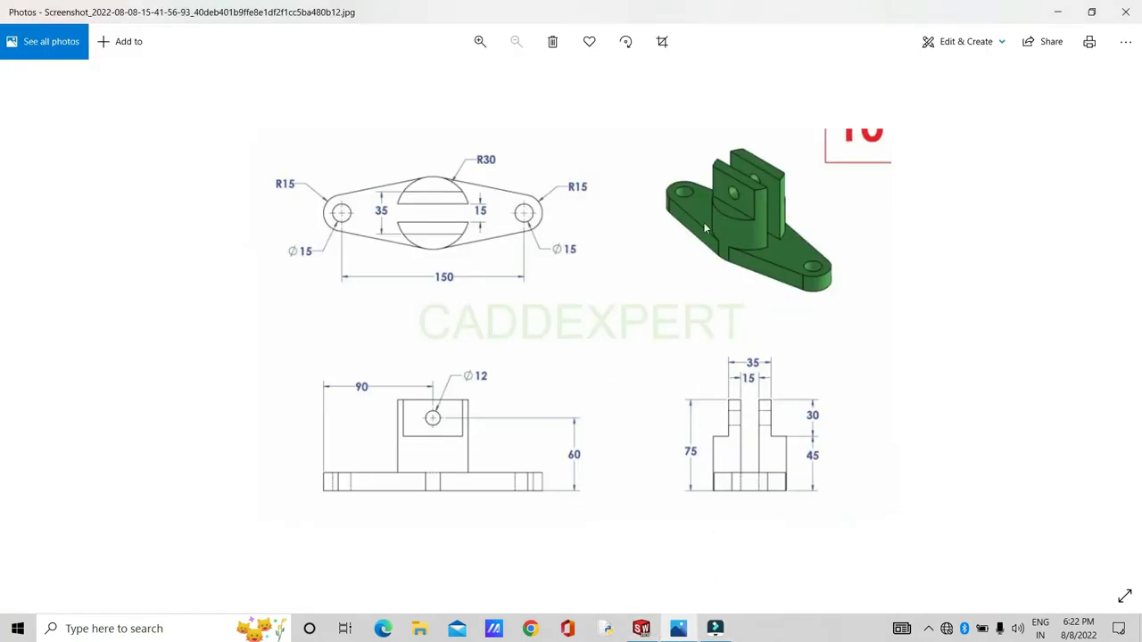
mouse_move(641, 630)
left_click(637, 580)
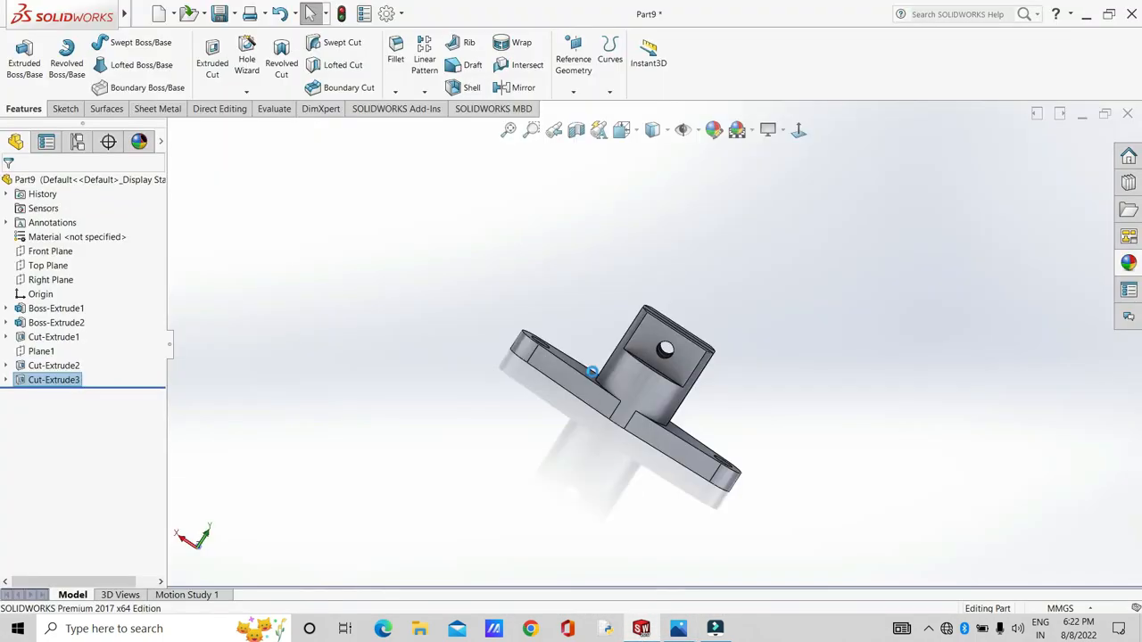
left_click(29, 180)
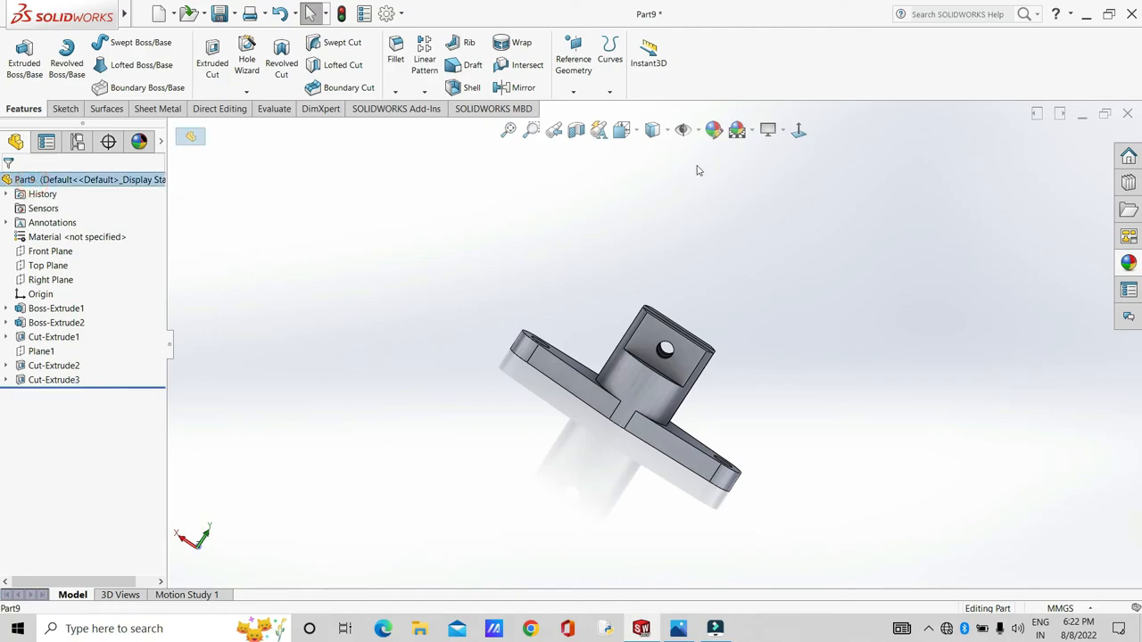
left_click(715, 130)
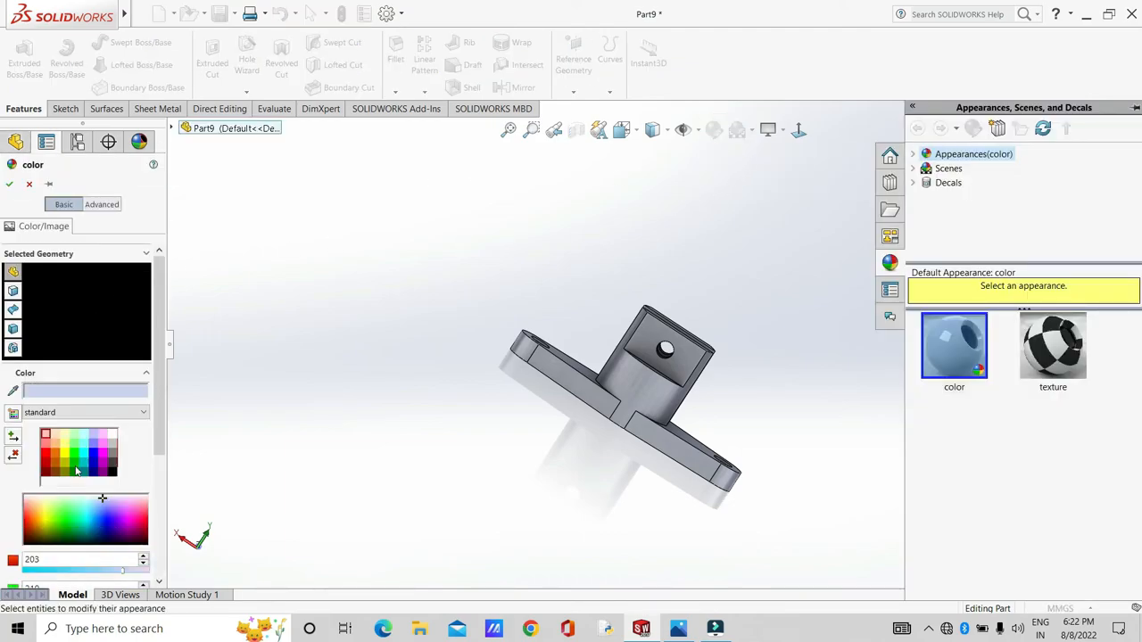
left_click(76, 470)
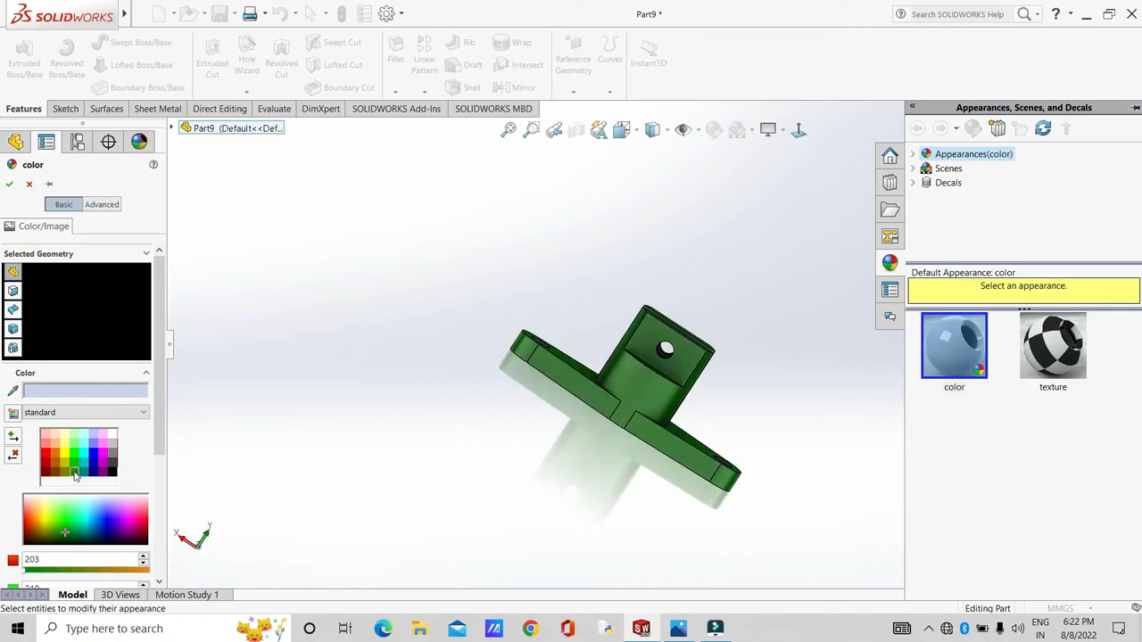
left_click(9, 185)
- Collapse the feature tree and show the finished bracket enlarged in an angled view from above
middle_click_drag(773, 378, 655, 372)
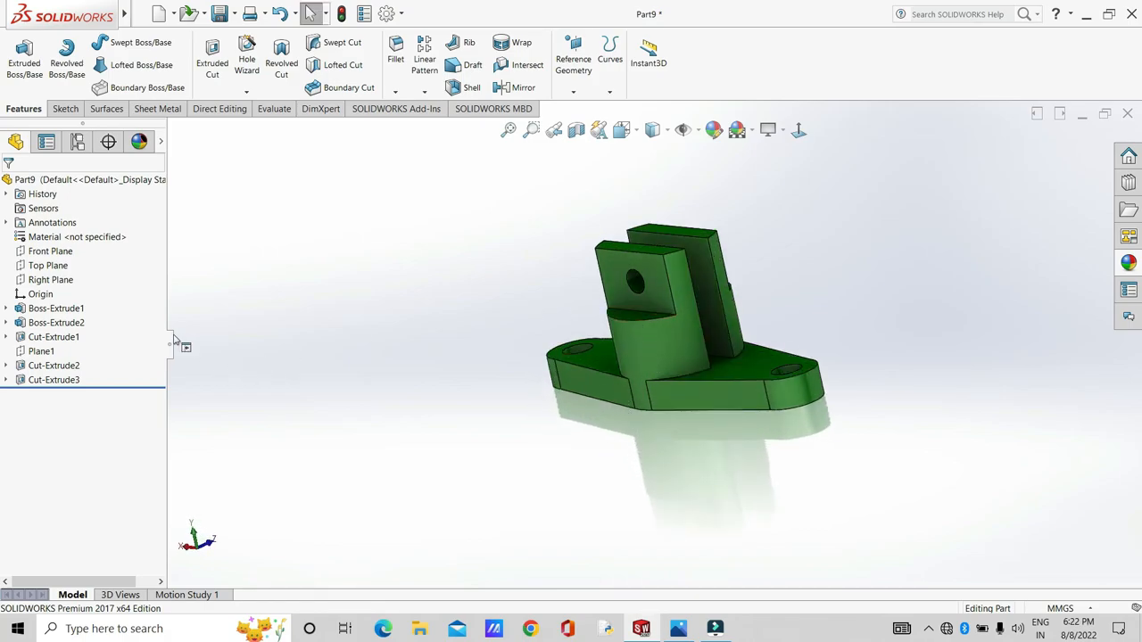
left_click_drag(168, 341, 163, 341)
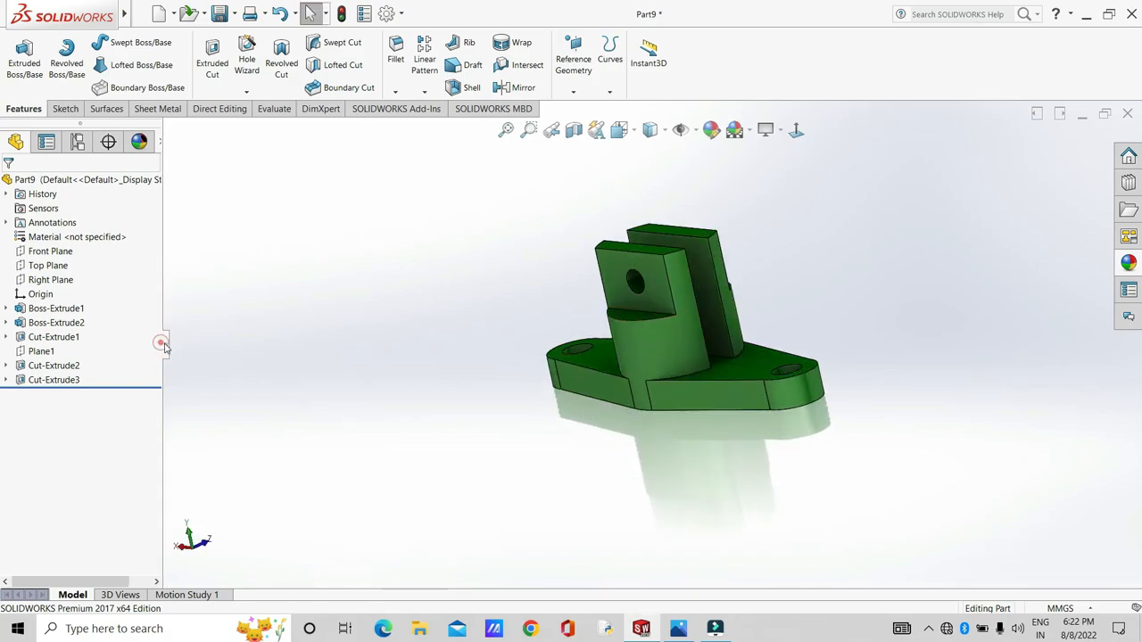
left_click(164, 345)
scroll(668, 287, "down", 2)
middle_click_drag(851, 264, 829, 286, "ctrl")
middle_click_drag(546, 378, 543, 501)
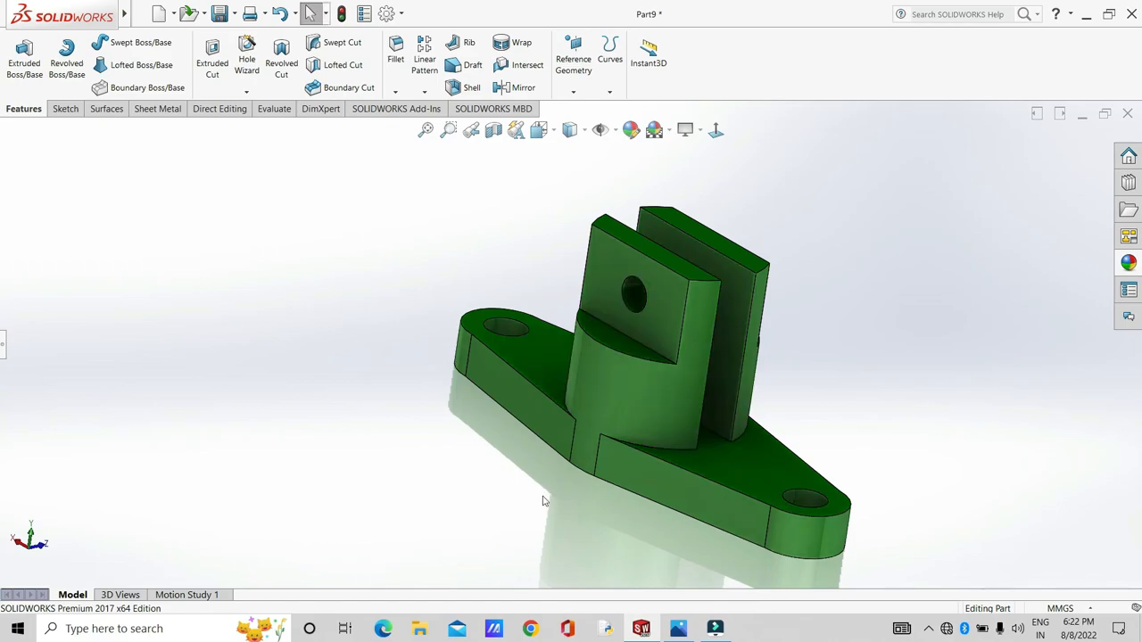